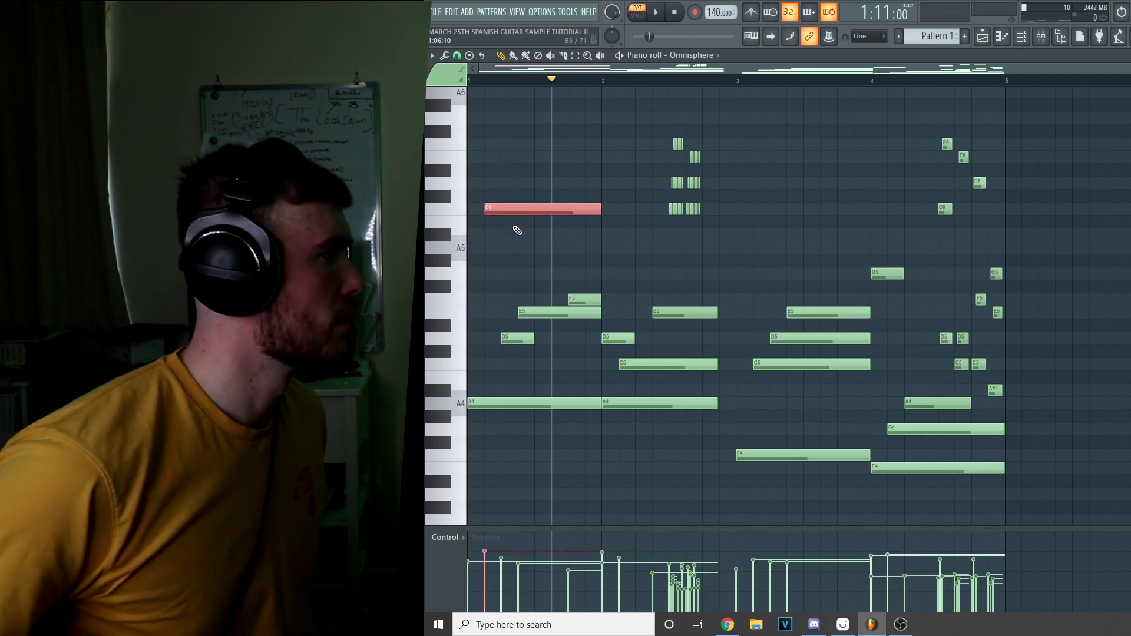
Audition the existing pattern and delete all of its notes from the piano roll.
{"action": "key", "text": "space"}
{"action": "key", "text": "space"}
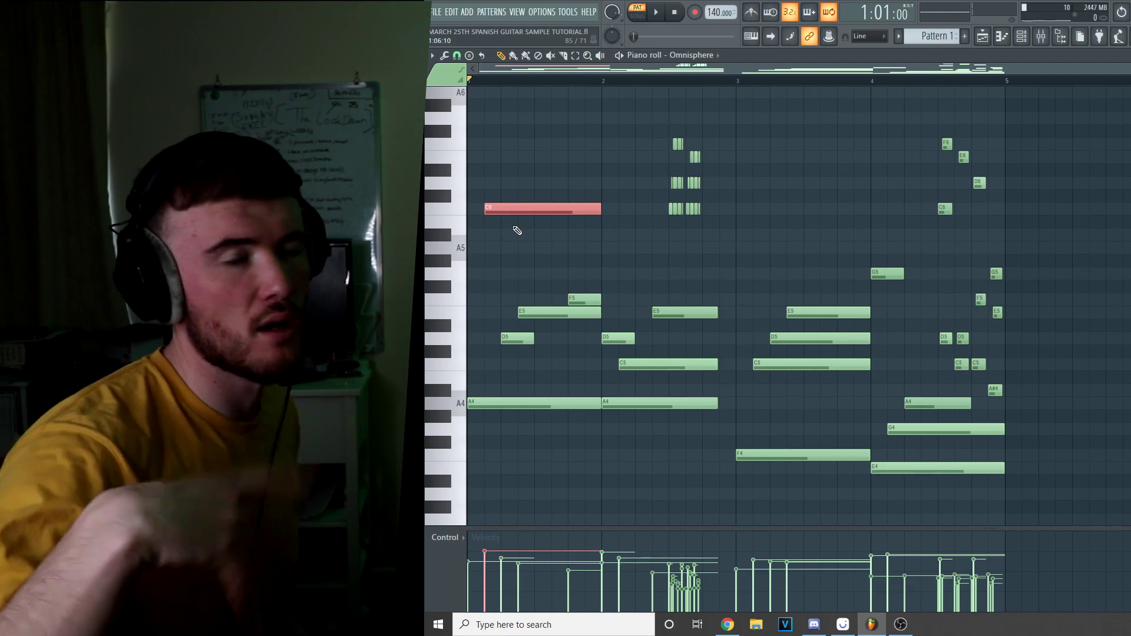
{"action": "key", "text": "space"}
{"action": "key", "text": "space"}
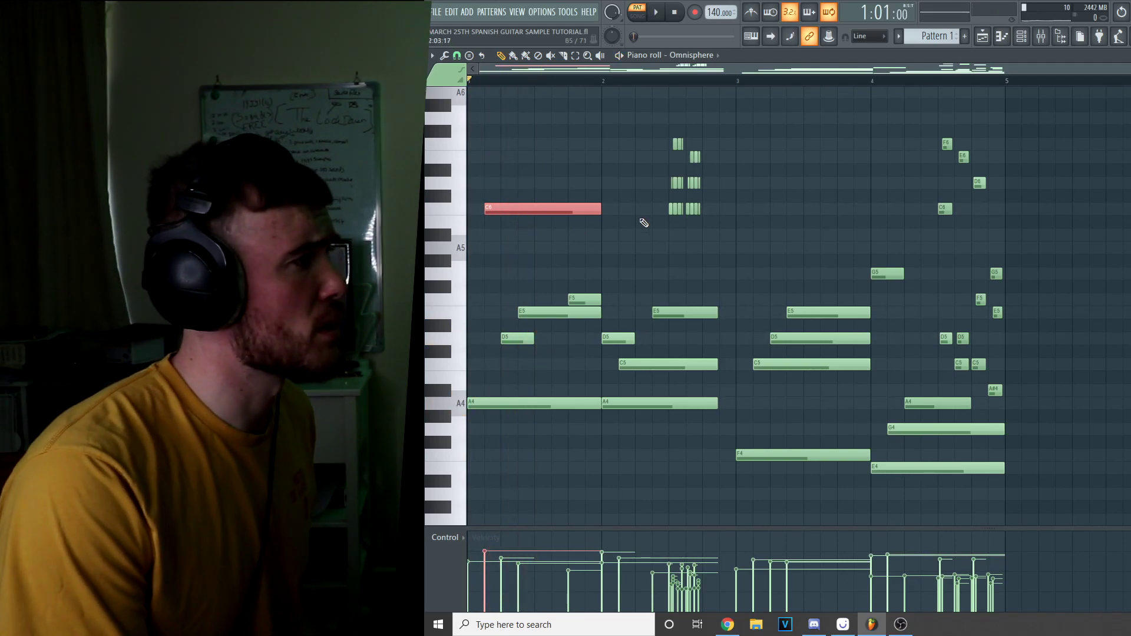
{"action": "key", "text": "ctrl+a"}
{"action": "key", "text": "Delete"}
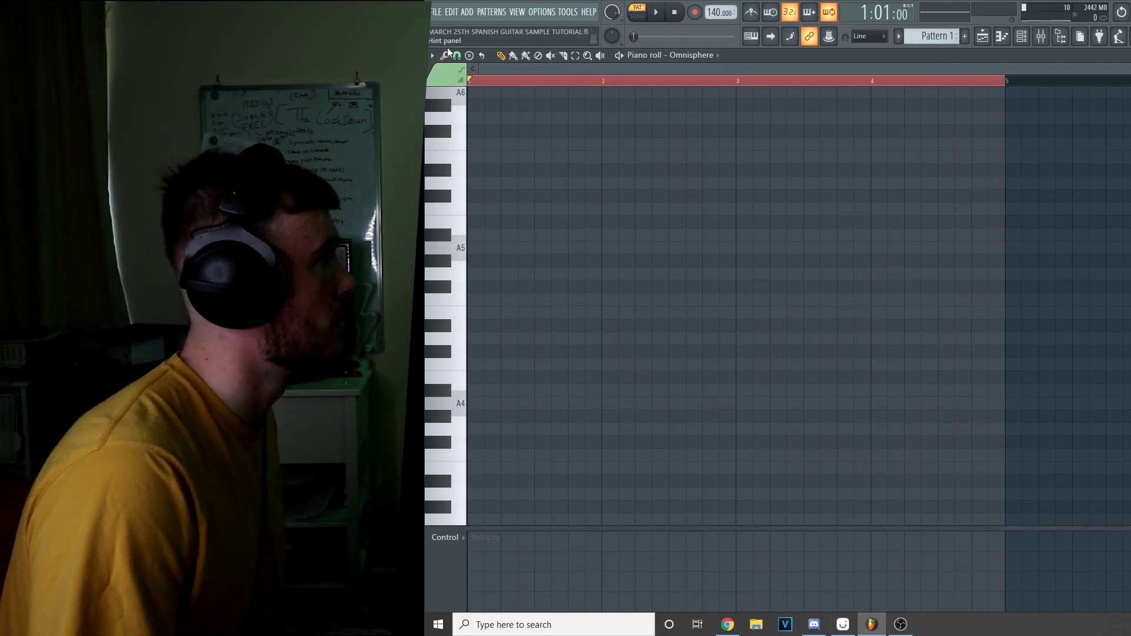
Check the root note and scale chosen for the piano roll's scale highlighting.
{"action": "left_click", "coordinate": [434, 55]}
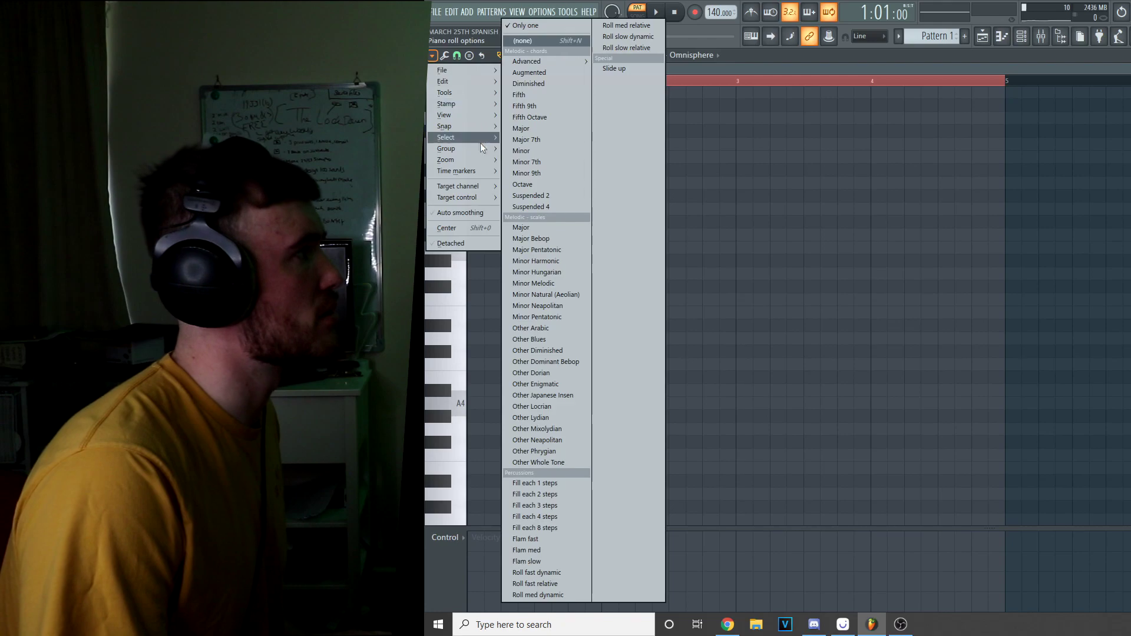
{"action": "mouse_move", "coordinate": [474, 114]}
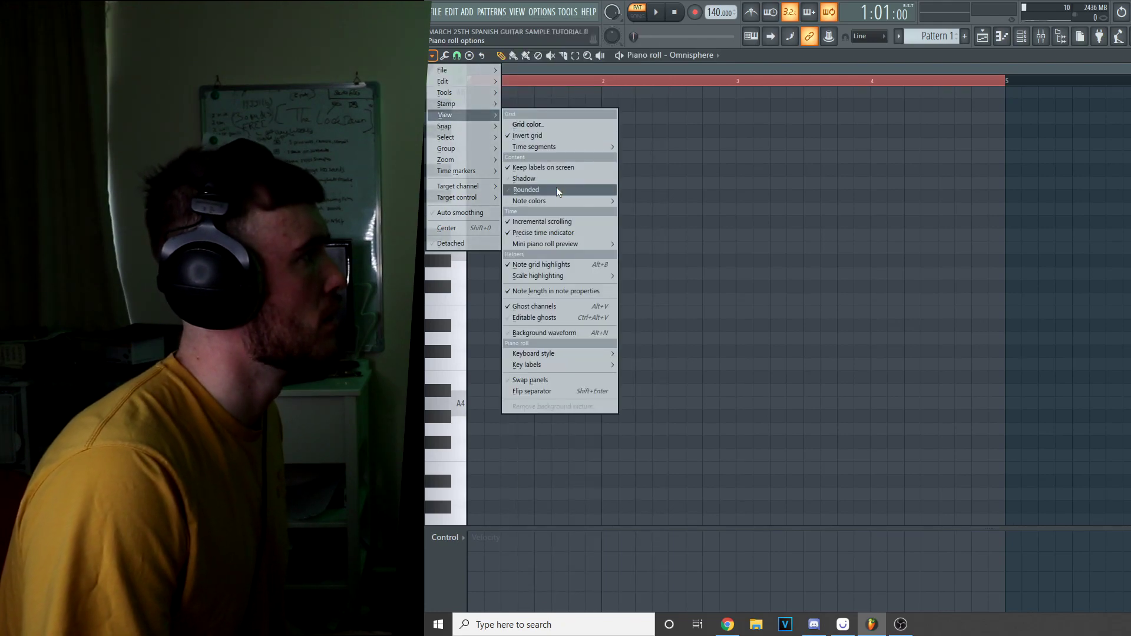
{"action": "mouse_move", "coordinate": [563, 280]}
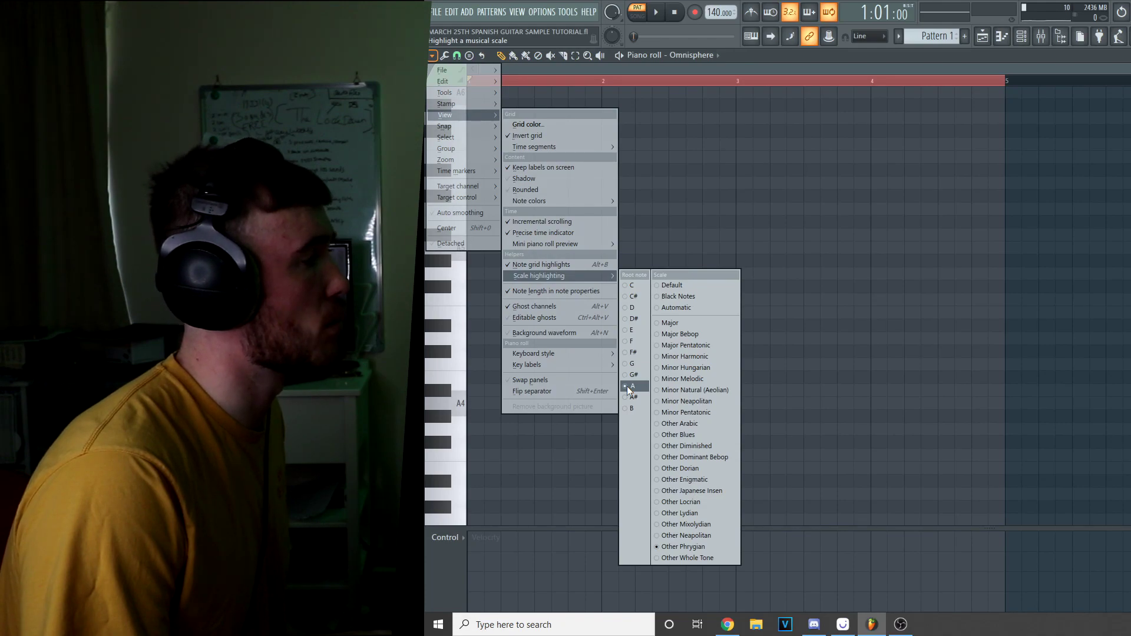
Lay out the bass line with A4 across bars 1 and 2, F4 in bar 3 and E4 in bar 4.
{"action": "left_click", "coordinate": [1001, 309]}
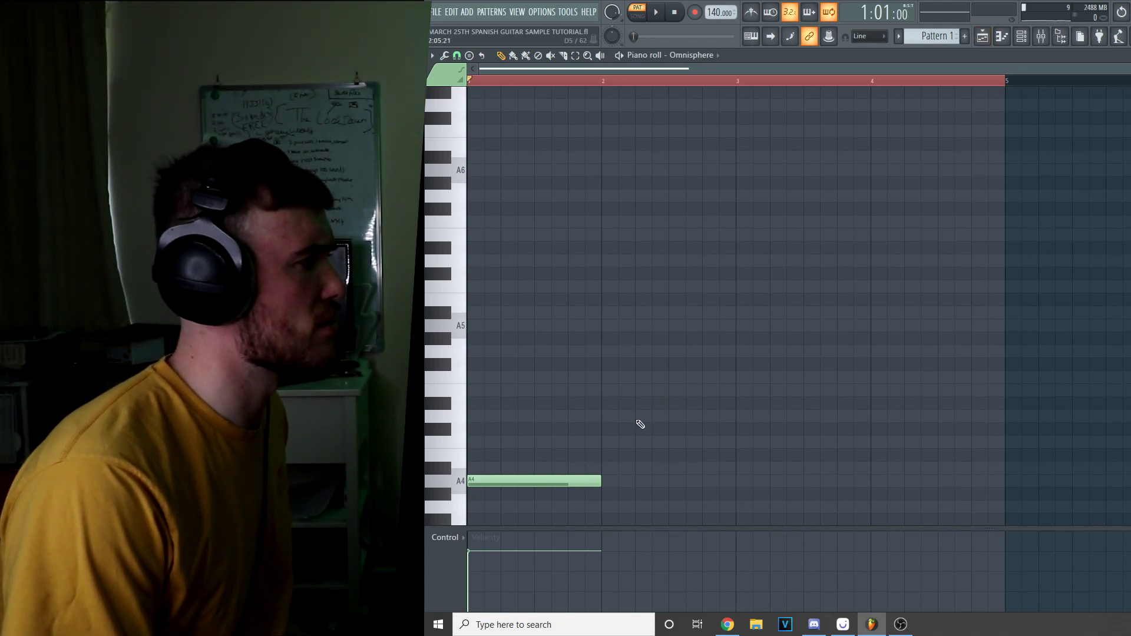
{"action": "scroll", "coordinate": [615, 460], "scroll_direction": "down", "scroll_amount": 3}
{"action": "left_click_drag", "start_coordinate": [754, 426], "coordinate": [796, 455]}
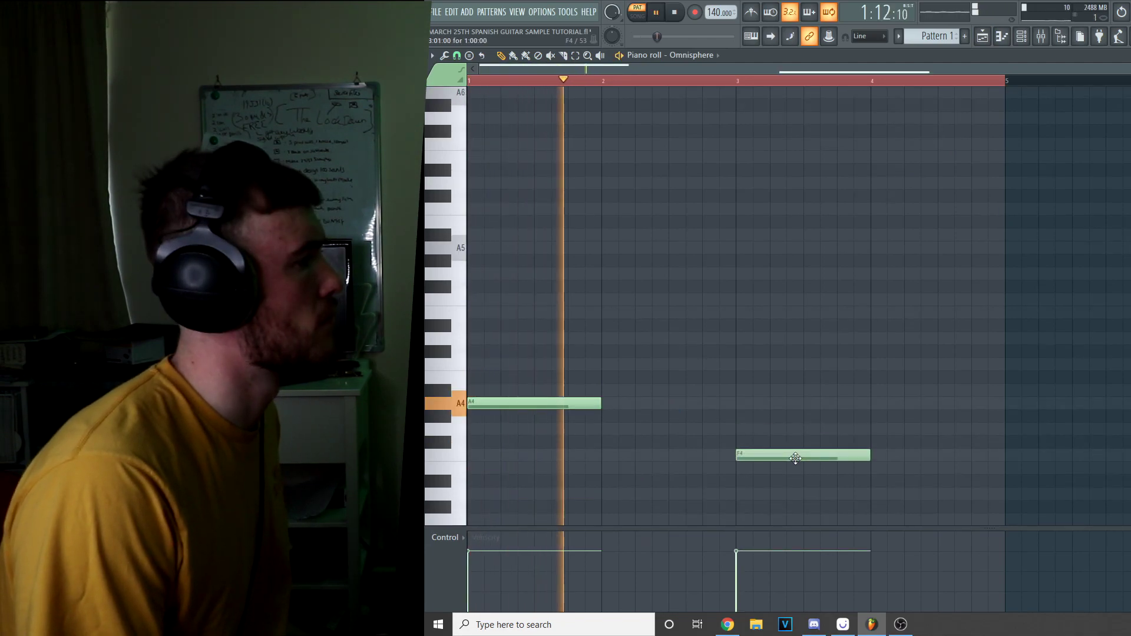
{"action": "left_click", "coordinate": [878, 468]}
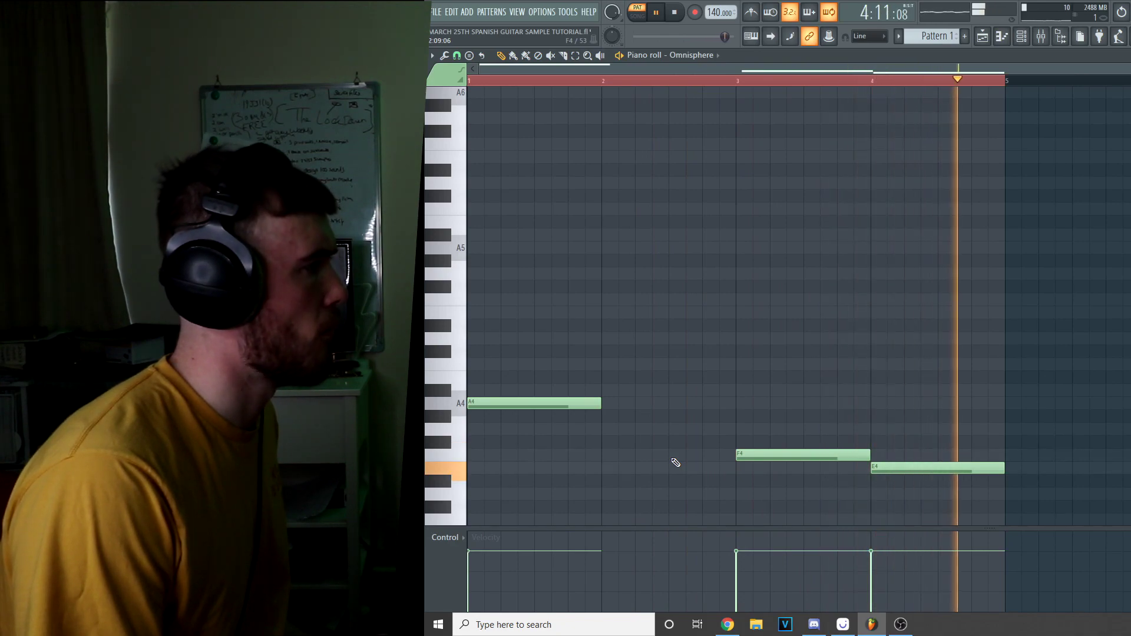
{"action": "key", "text": "space"}
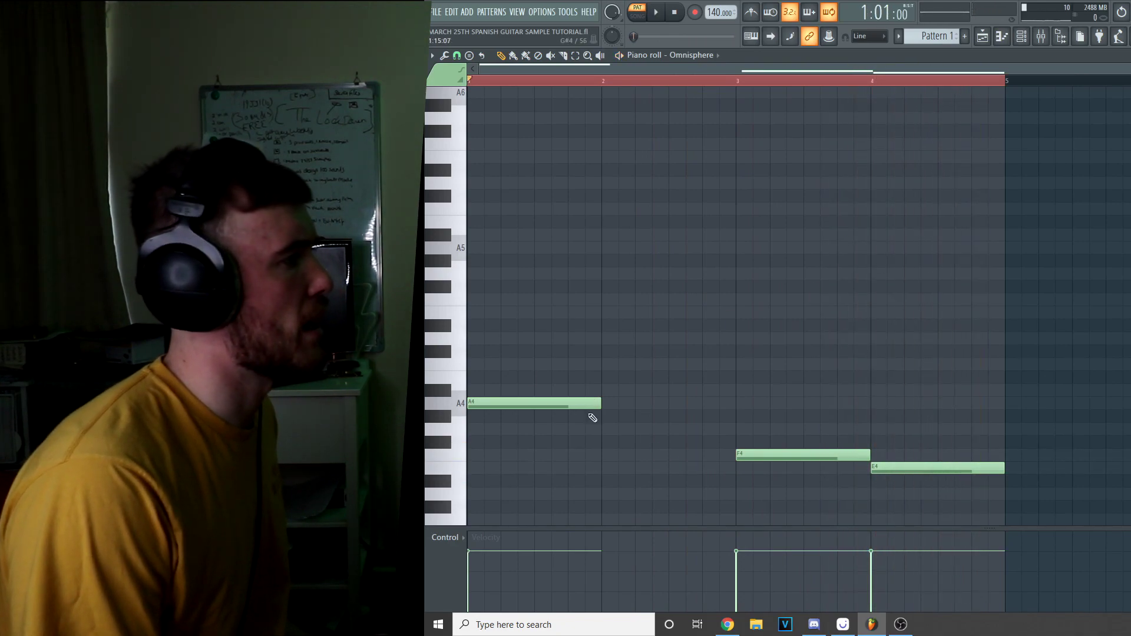
{"action": "scroll", "coordinate": [589, 371], "scroll_direction": "up", "scroll_amount": 3}
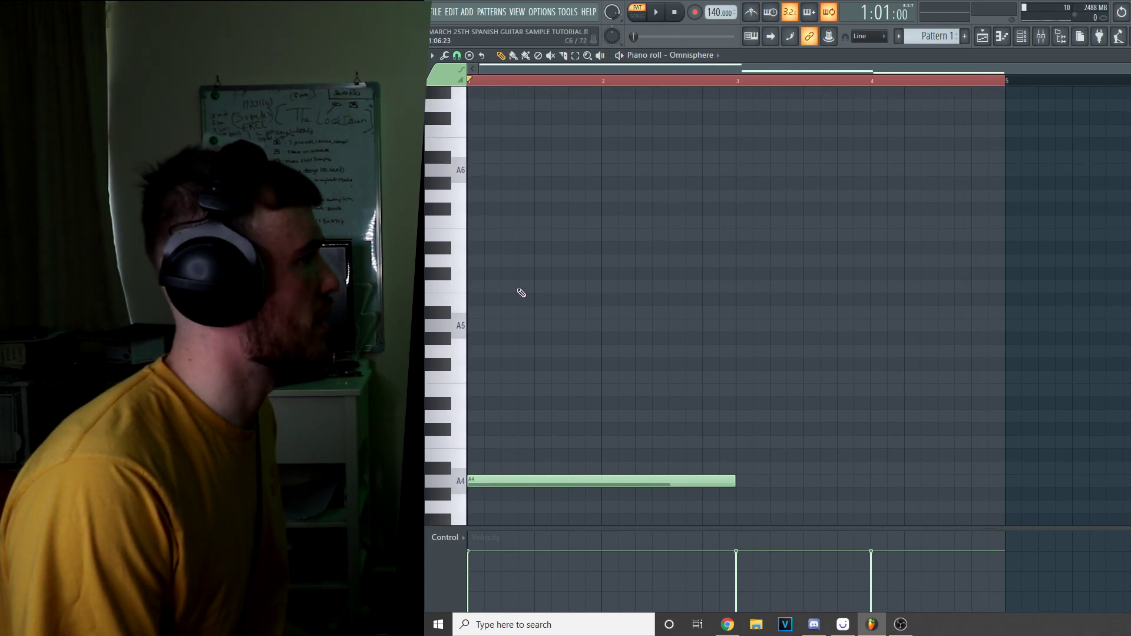
Add an upper line with A5 across bars 1 and 2, C6 in bar 3 and E6 in bar 4.
{"action": "left_click", "coordinate": [471, 326]}
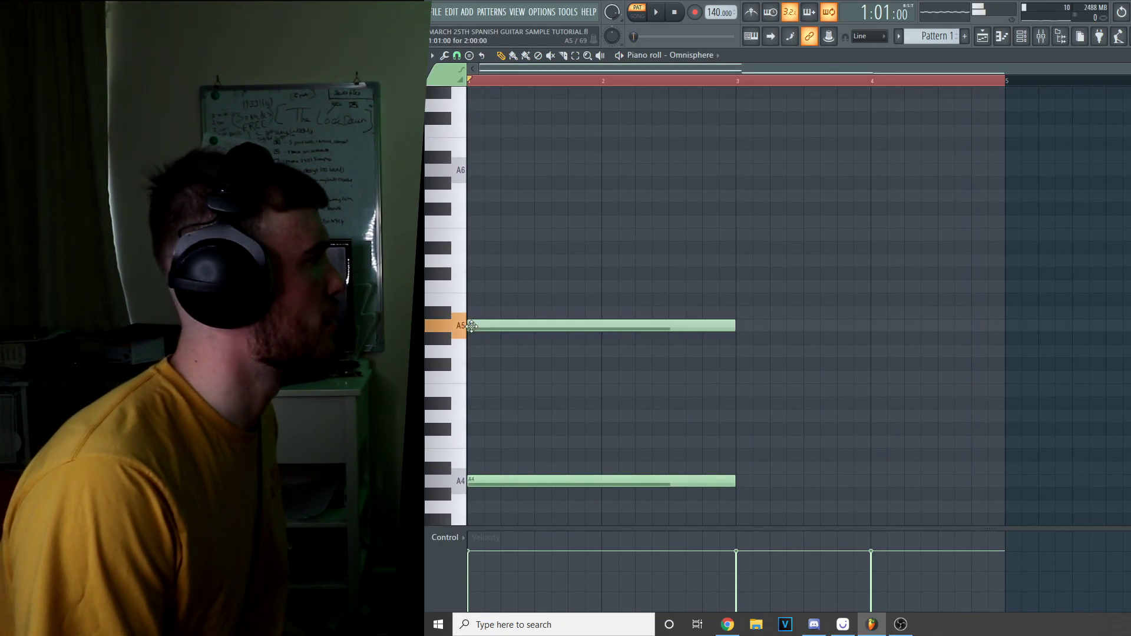
{"action": "key", "text": "space"}
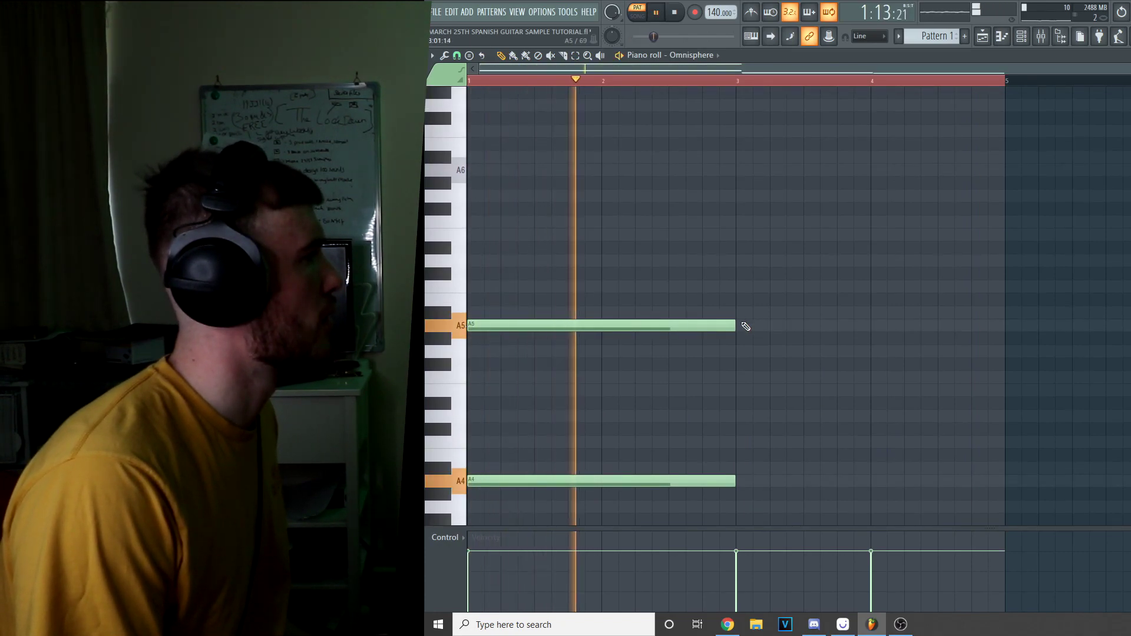
{"action": "left_click", "coordinate": [745, 286]}
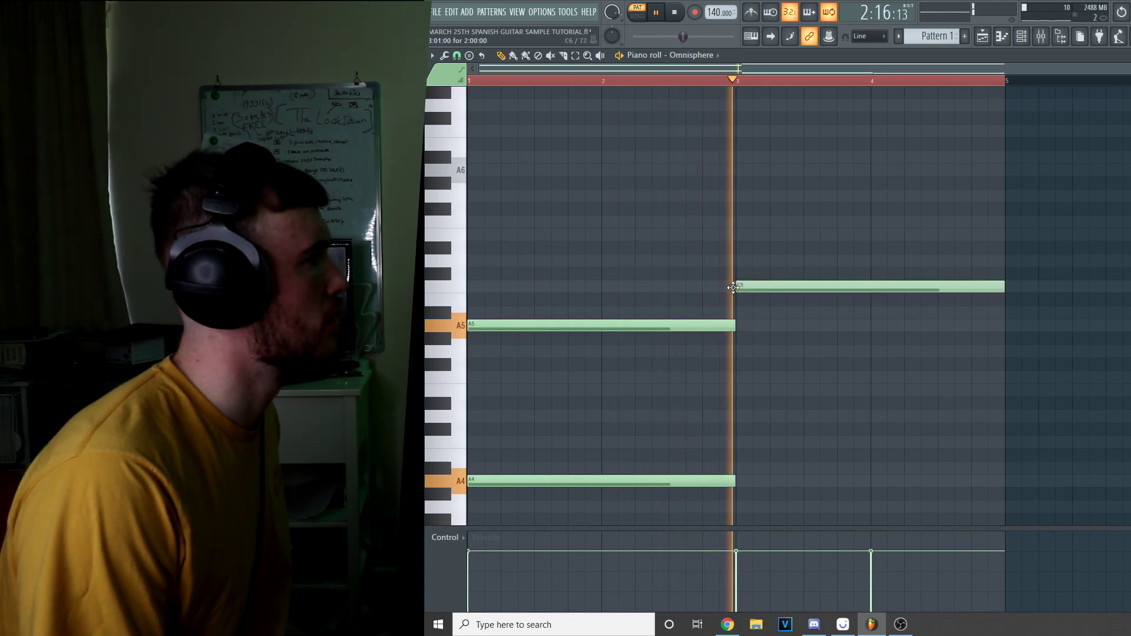
{"action": "left_click", "coordinate": [875, 234]}
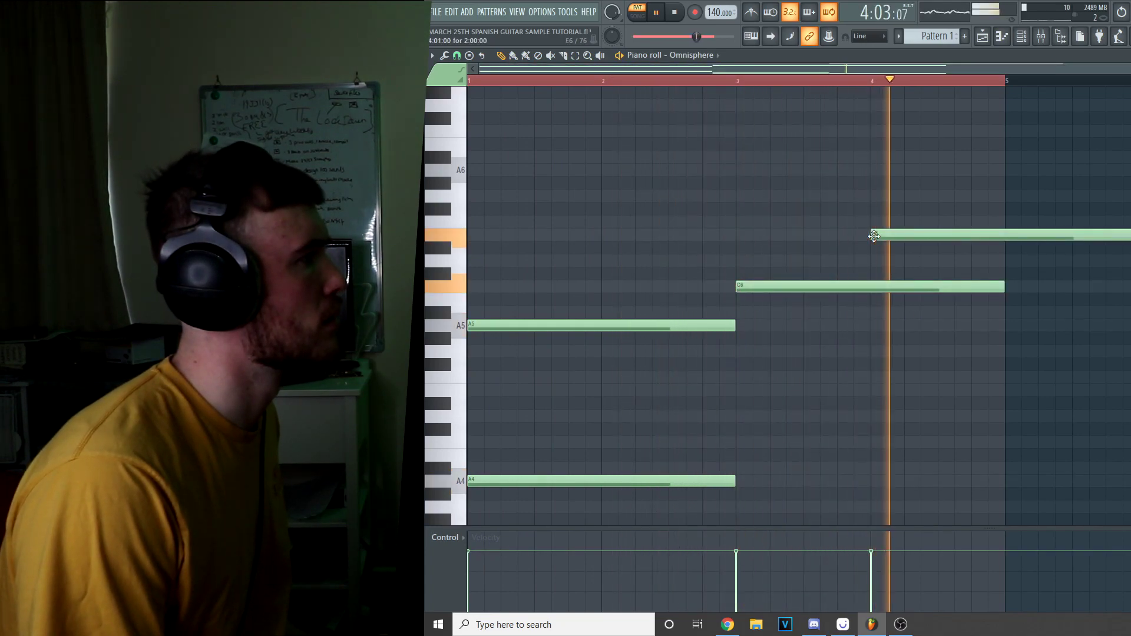
{"action": "key", "text": "space"}
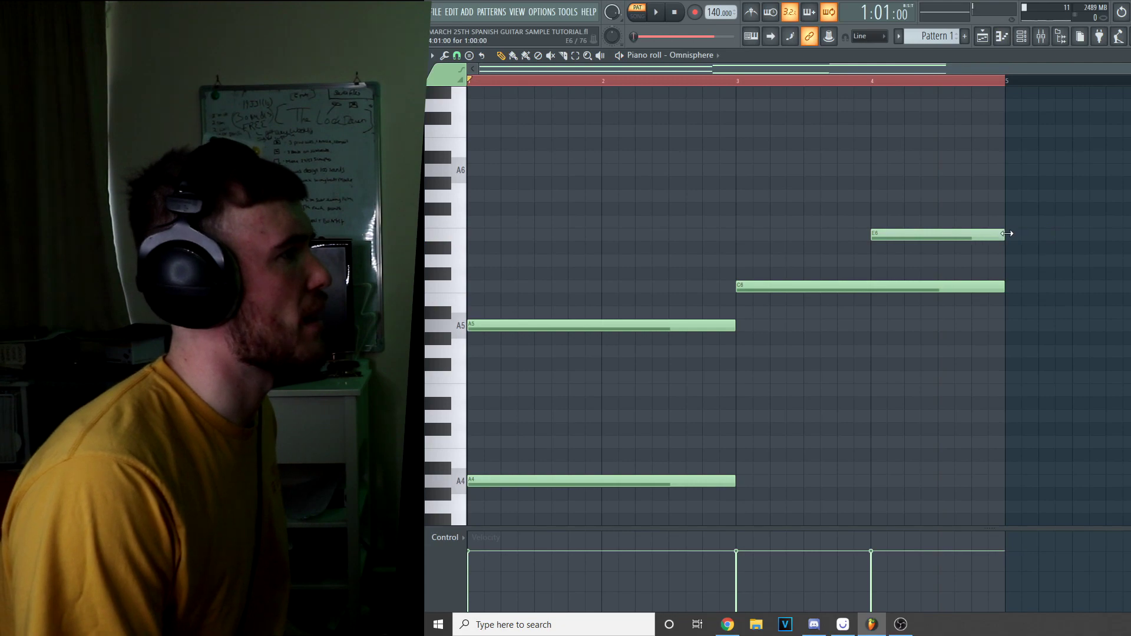
{"action": "key", "text": "space"}
Add one-bar C5 and E5 notes in bar 1, starting on steps 5 and 11.
{"action": "left_click", "coordinate": [506, 441]}
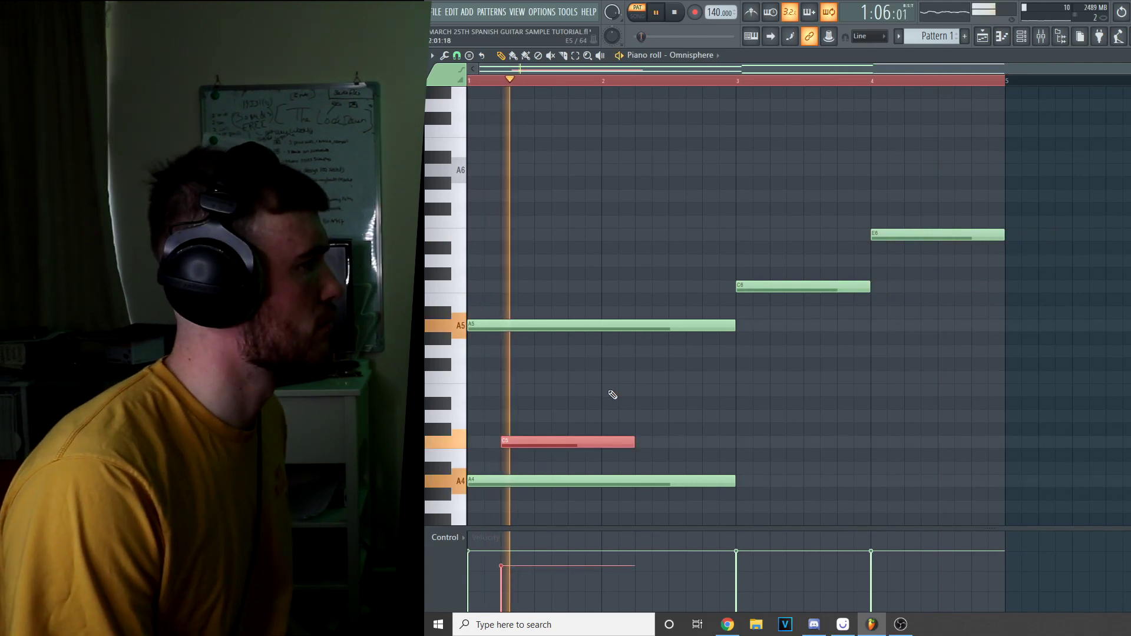
{"action": "key", "text": "space"}
{"action": "key", "text": "space"}
{"action": "left_click", "coordinate": [539, 417]}
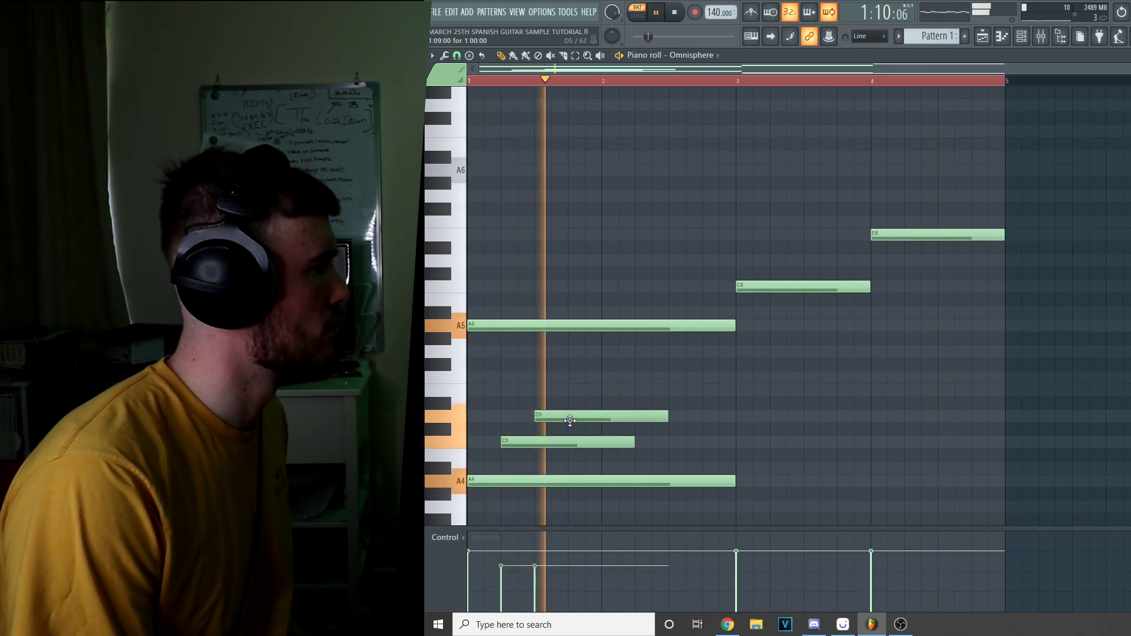
{"action": "key", "text": "space"}
{"action": "left_click_drag", "start_coordinate": [587, 418], "coordinate": [592, 388]}
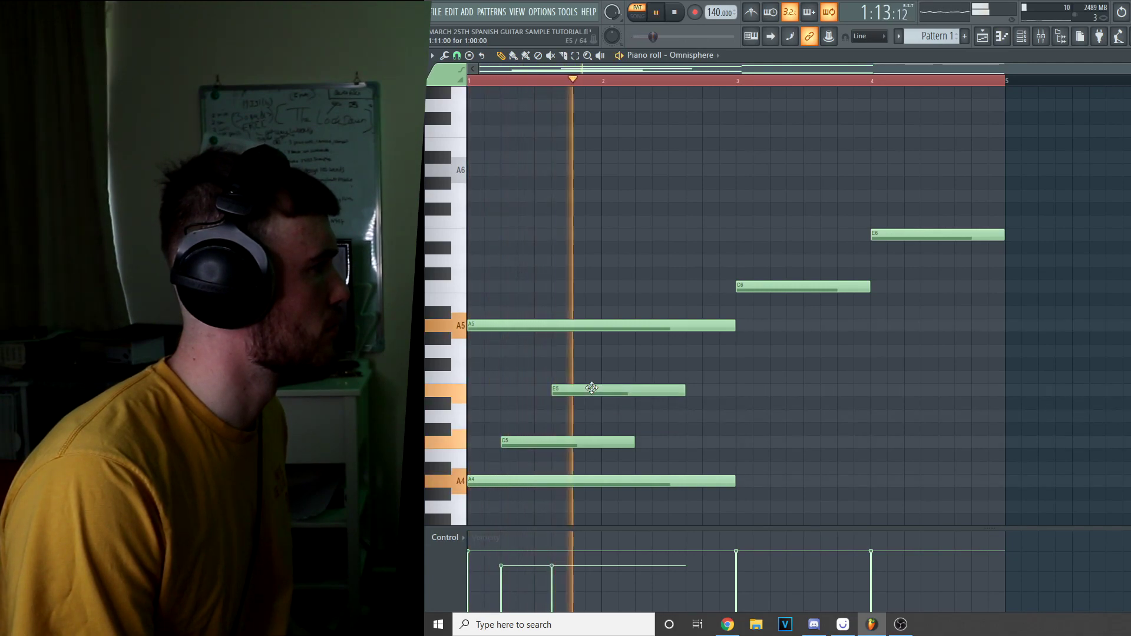
Add an F5 on step 13 of bar 1, shorten it to six steps, and trim the E5 to end with the C5.
{"action": "key", "text": "space"}
{"action": "key", "text": "space"}
{"action": "left_click", "coordinate": [574, 378]}
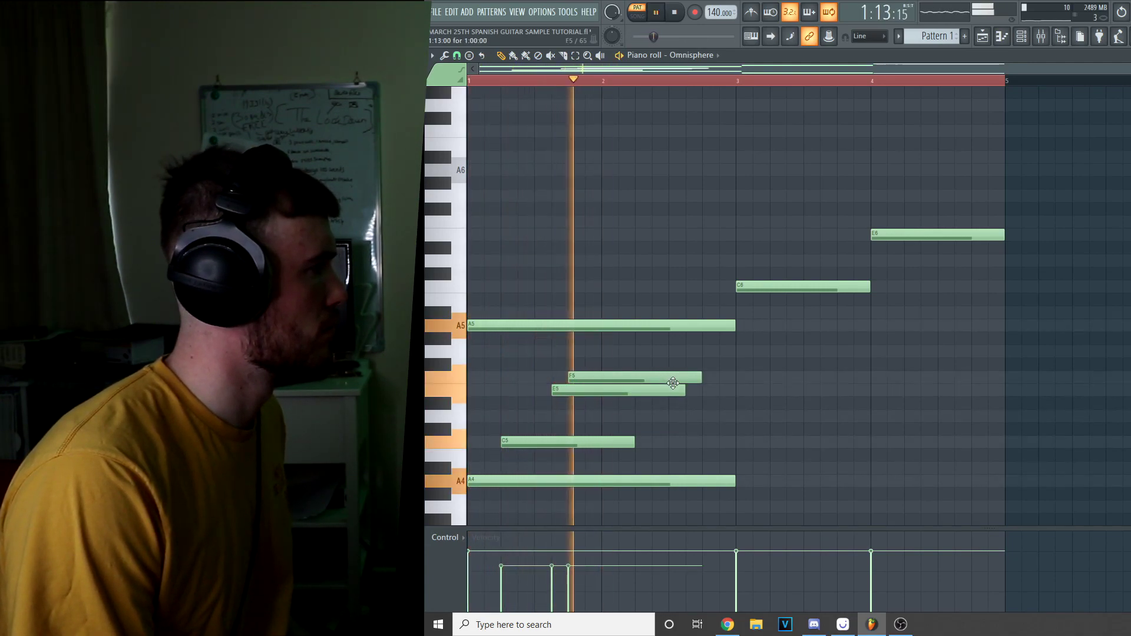
{"action": "key", "text": "space"}
{"action": "key", "text": "space"}
{"action": "left_click_drag", "start_coordinate": [700, 378], "coordinate": [628, 391]}
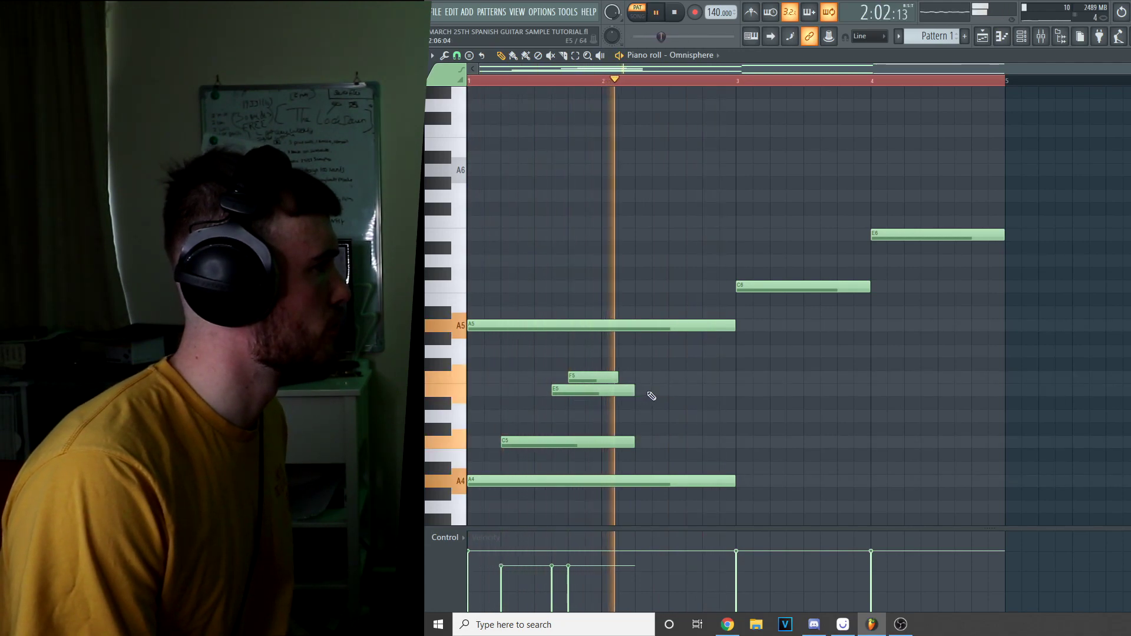
Add an eight-step E5 note filling the second half of bar 2.
{"action": "left_click", "coordinate": [677, 390]}
{"action": "key", "text": "space"}
{"action": "key", "text": "space"}
{"action": "left_click_drag", "start_coordinate": [752, 390], "coordinate": [735, 394]}
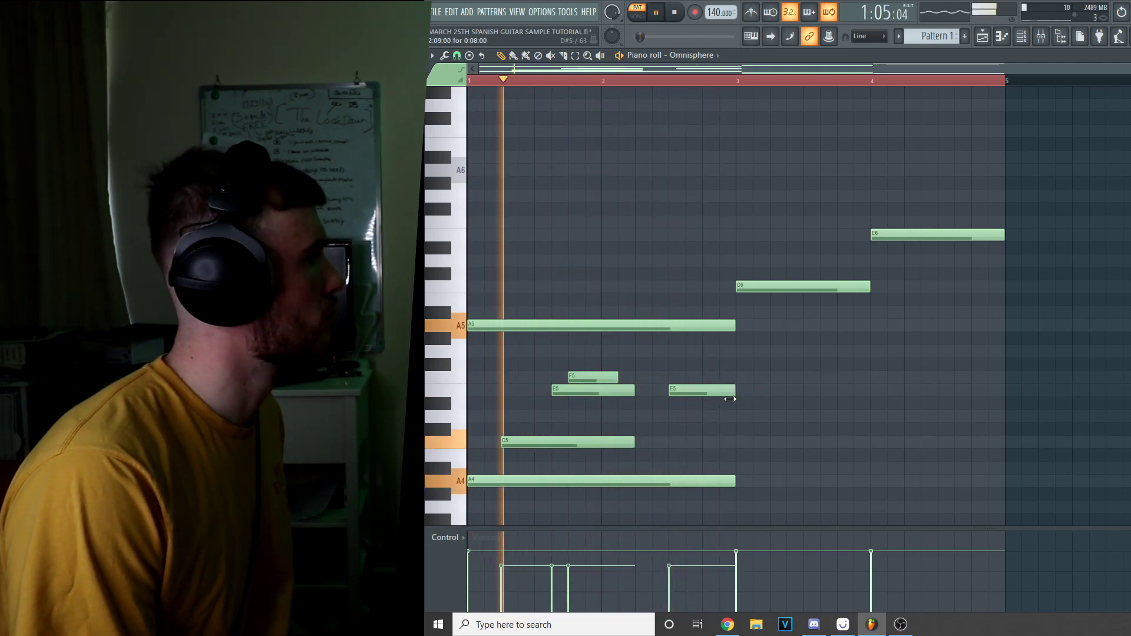
Transpose the C5, F5 and both E5 notes in bars 1 and 2 up one octave.
{"action": "left_click_drag", "start_coordinate": [714, 450], "coordinate": [541, 389]}
{"action": "key", "text": "space"}
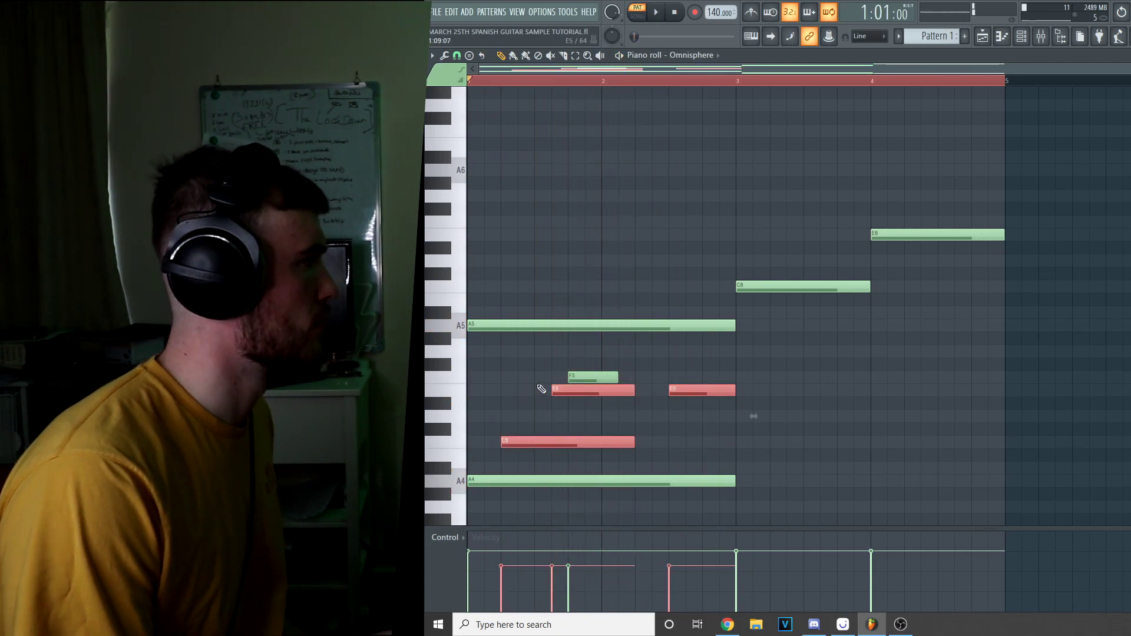
{"action": "key", "text": "ctrl+Up"}
{"action": "key", "text": "space"}
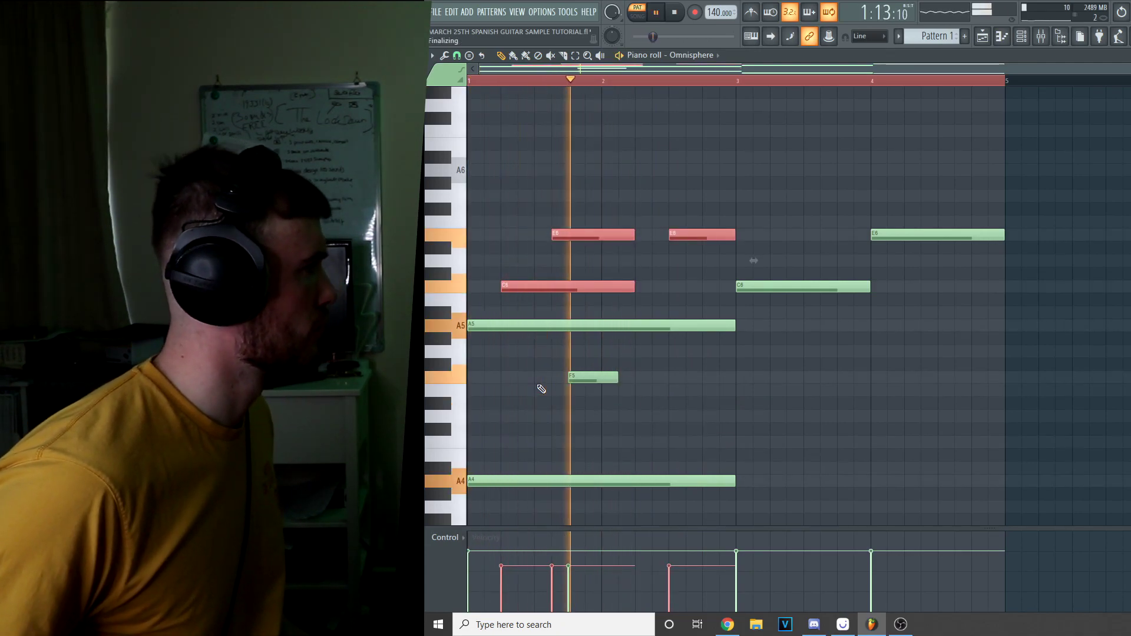
{"action": "left_click", "coordinate": [605, 378]}
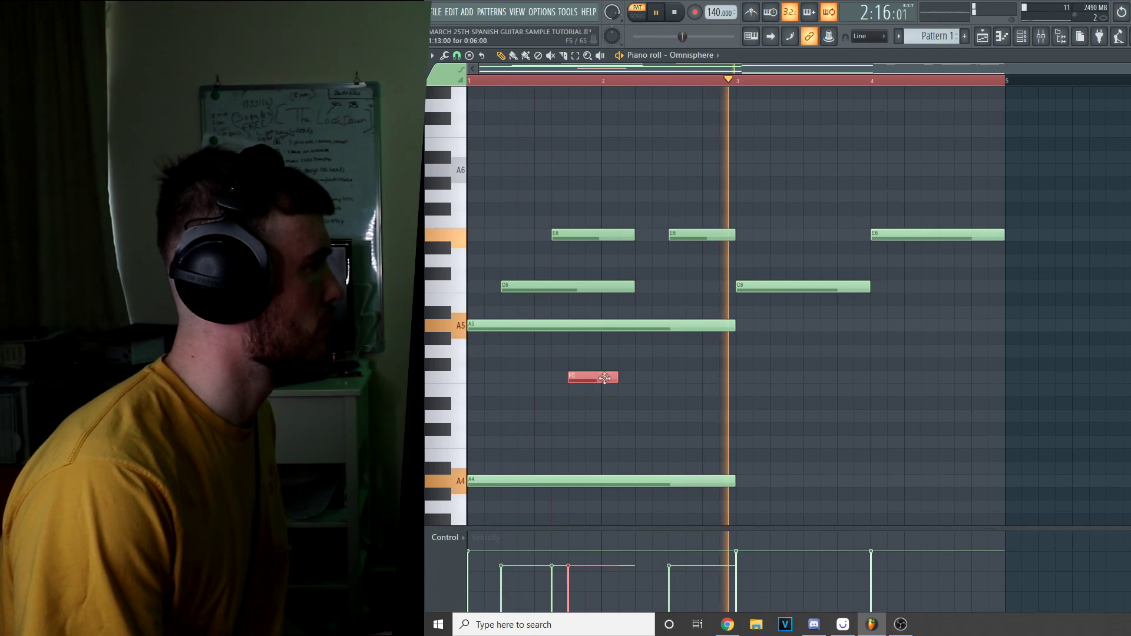
{"action": "key", "text": "space"}
{"action": "key", "text": "space"}
{"action": "key", "text": "ctrl+Up"}
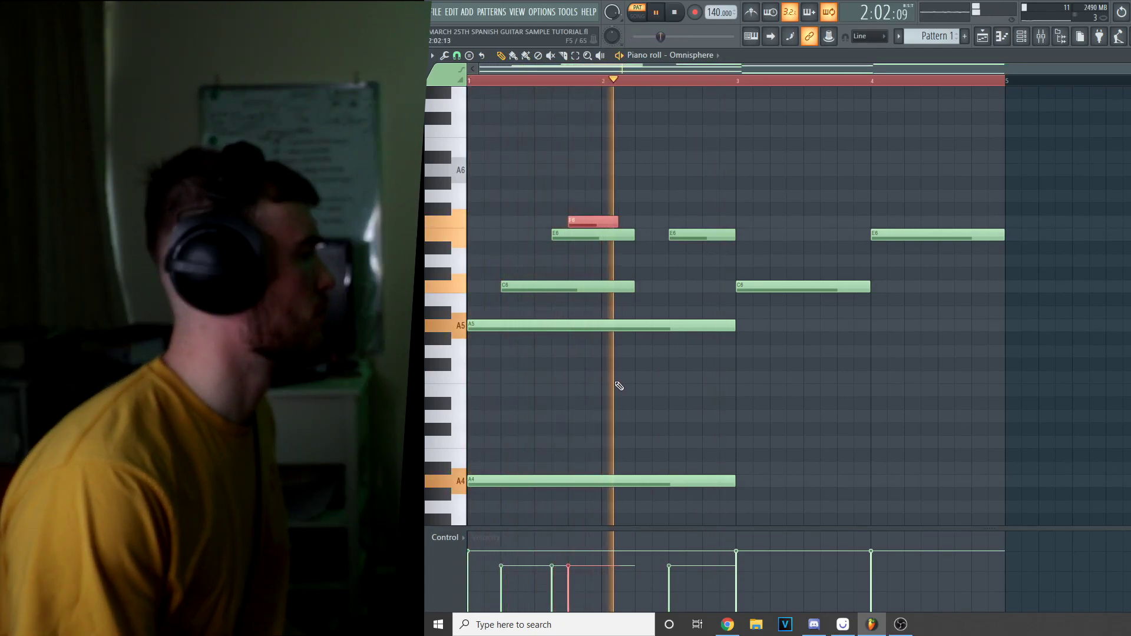
Add a four-step A#5 at the end of bar 3 and trim the C6 to end where it starts.
{"action": "left_click", "coordinate": [638, 415]}
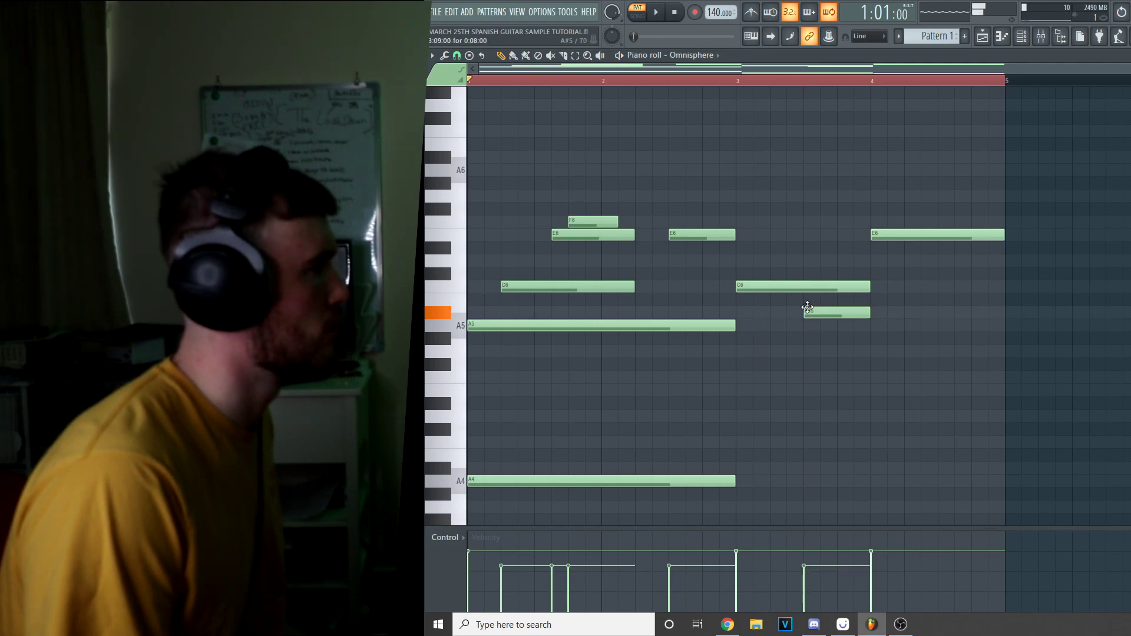
{"action": "key", "text": "space"}
{"action": "mouse_move", "coordinate": [852, 312]}
{"action": "left_mouse_down"}
{"action": "mouse_move", "coordinate": [884, 313]}
{"action": "mouse_move", "coordinate": [853, 312]}
{"action": "mouse_move", "coordinate": [856, 288]}
{"action": "mouse_move", "coordinate": [837, 288]}
{"action": "mouse_move", "coordinate": [870, 313]}
{"action": "left_mouse_up"}
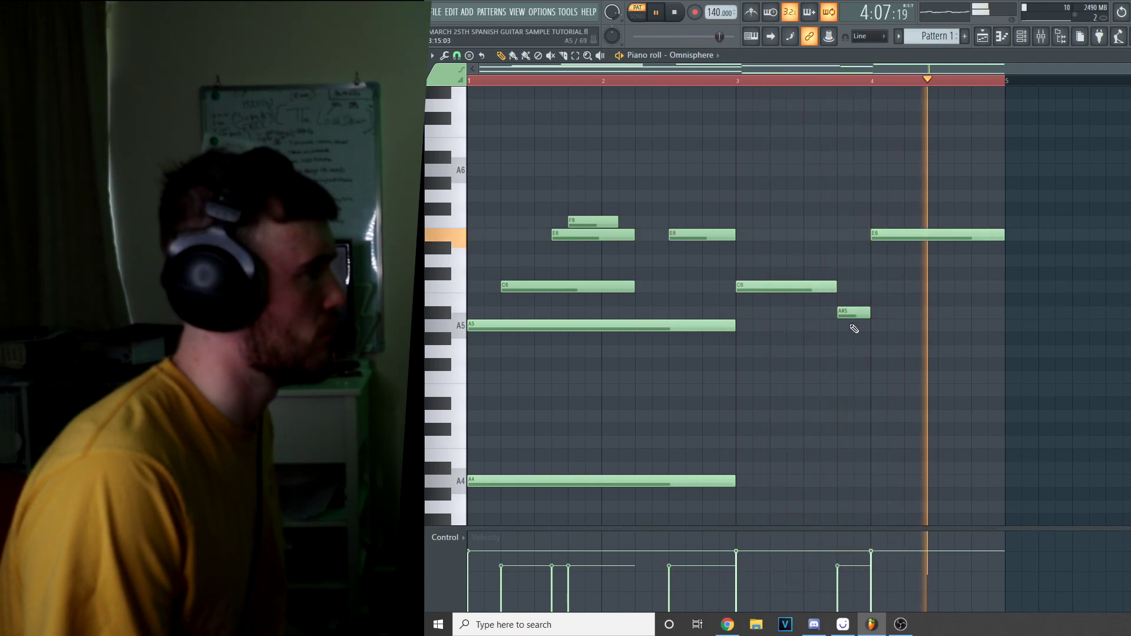
{"action": "key", "text": "space"}
Stack four-step D5 and F5 notes at the start of bar 3 and duplicate the pair three times to fill the bar.
{"action": "scroll", "coordinate": [701, 424], "scroll_direction": "down", "scroll_amount": 1}
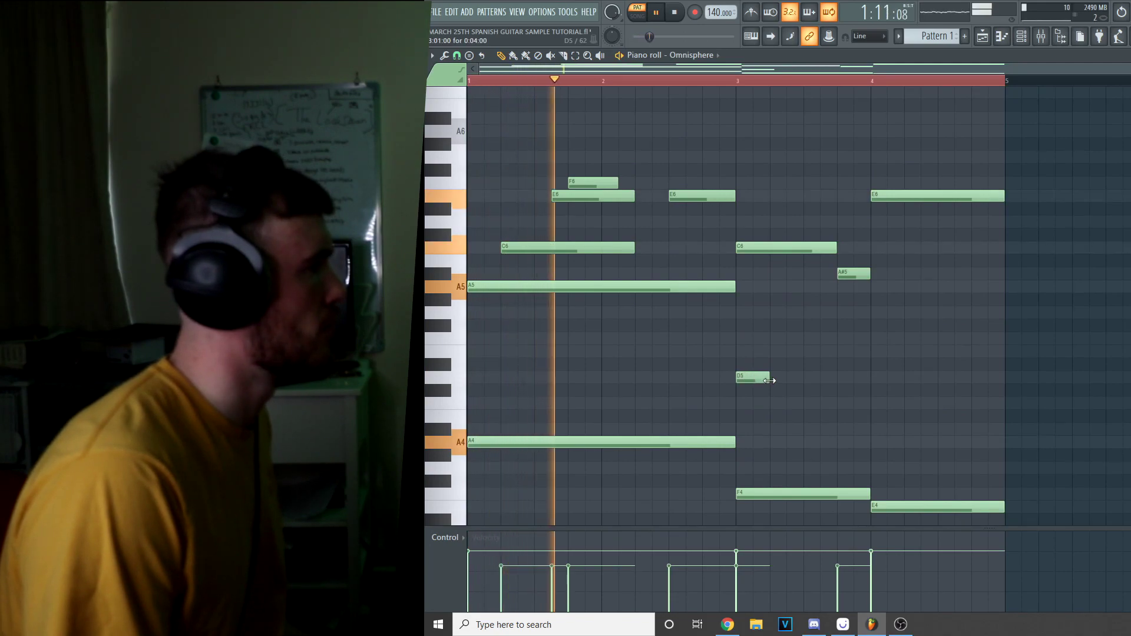
{"action": "left_click", "coordinate": [747, 339]}
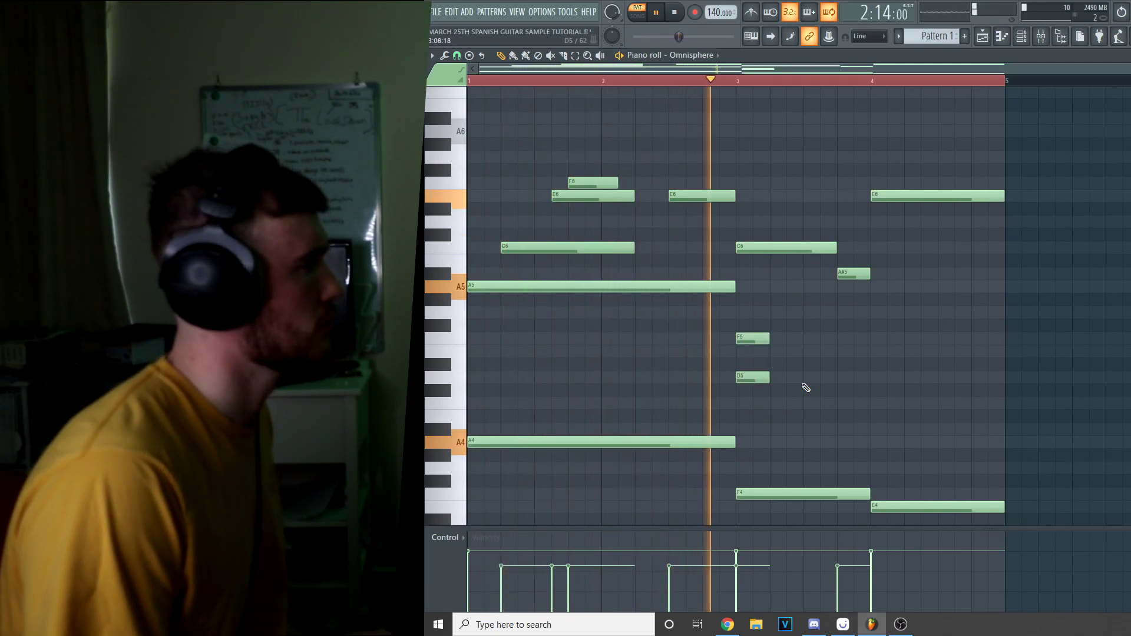
{"action": "left_click_drag", "start_coordinate": [757, 308], "coordinate": [750, 393]}
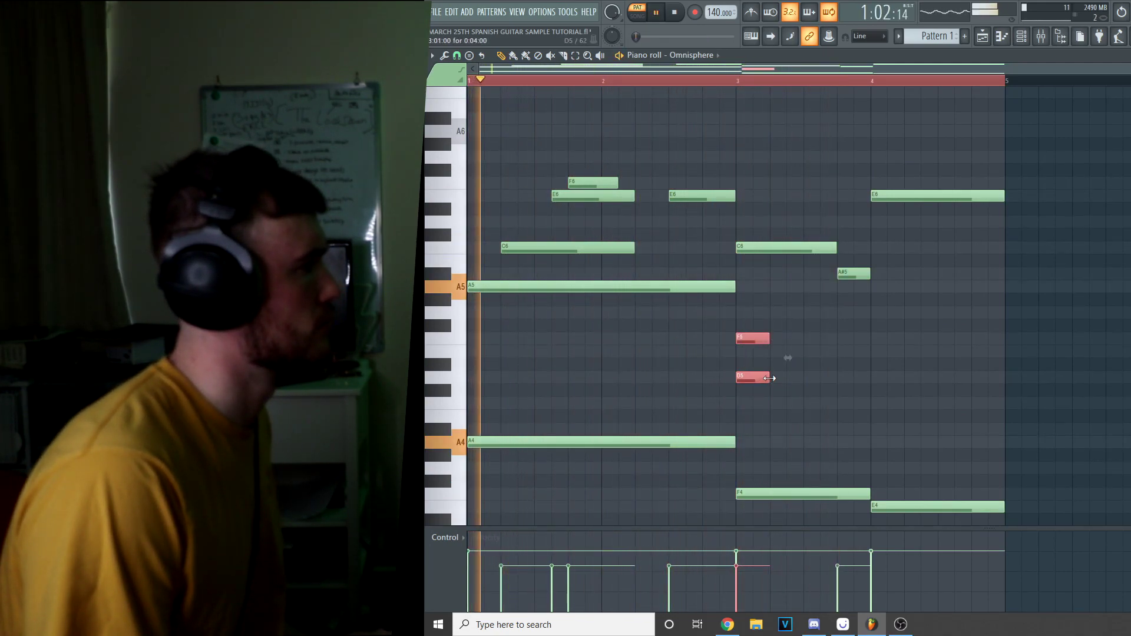
{"action": "key", "text": "ctrl+b"}
{"action": "key", "text": "ctrl+b"}
{"action": "key", "text": "ctrl+b"}
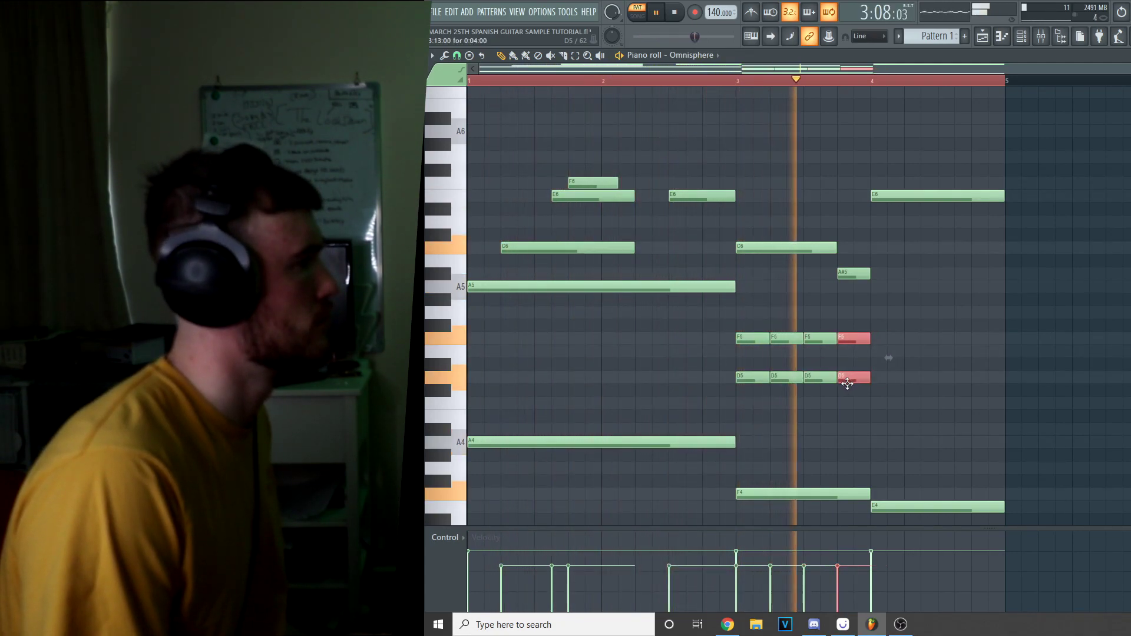
In bar 3's repeated chords, raise the third F5 to A5 and the first F5 to A#5.
{"action": "key", "text": "space"}
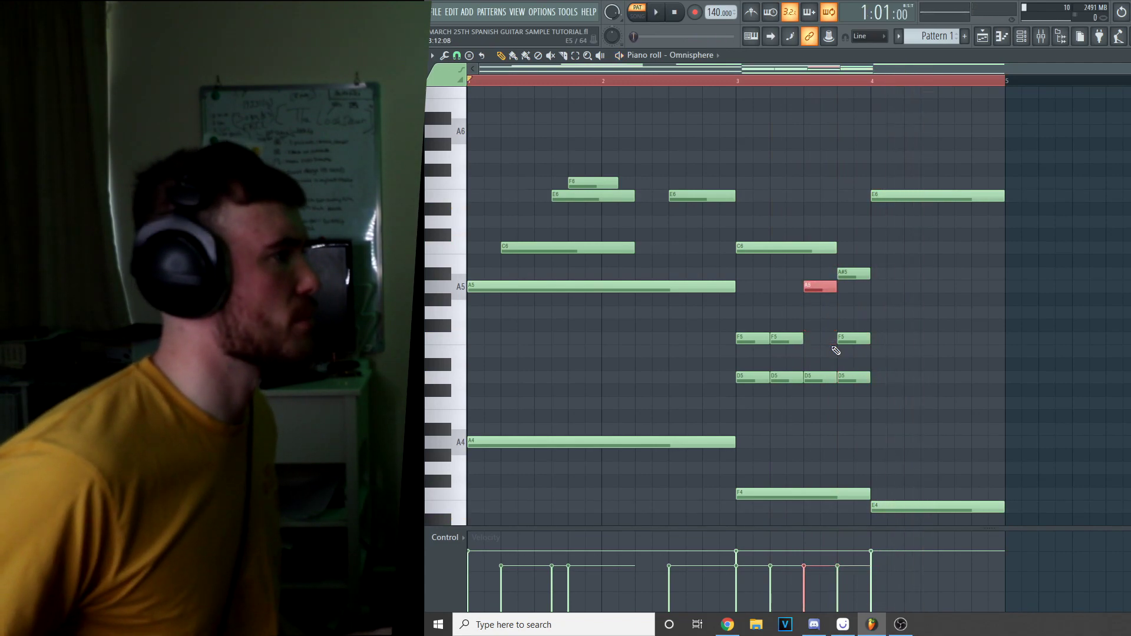
{"action": "key", "text": "space"}
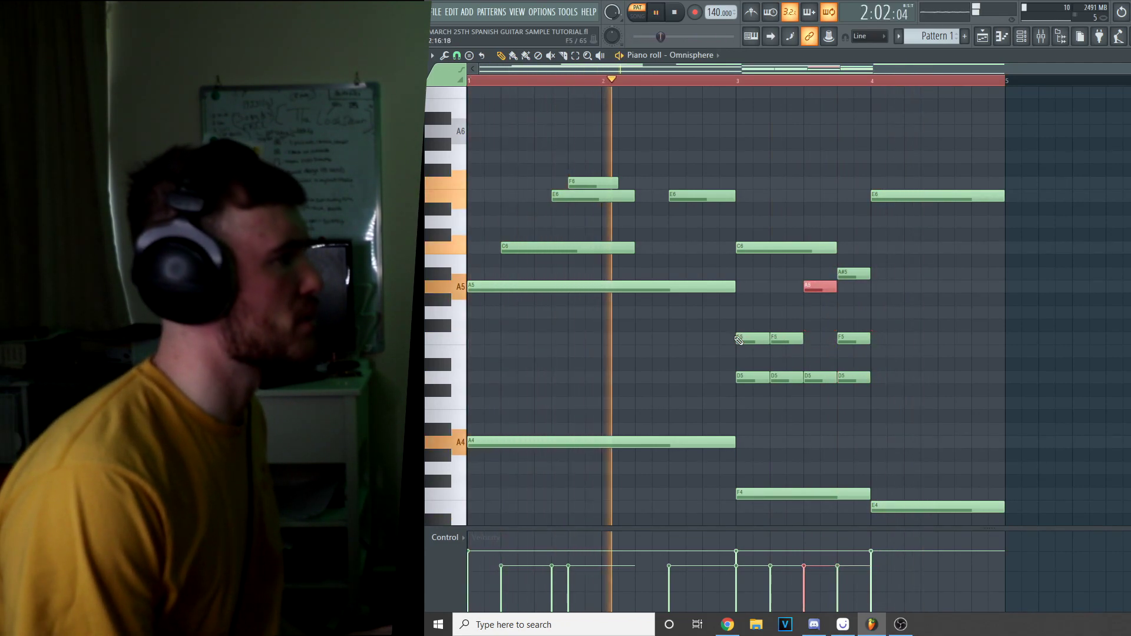
{"action": "left_click", "coordinate": [740, 339]}
{"action": "key", "text": "Up"}
{"action": "key", "text": "Up"}
{"action": "key", "text": "Up"}
{"action": "key", "text": "Up"}
{"action": "key", "text": "Up"}
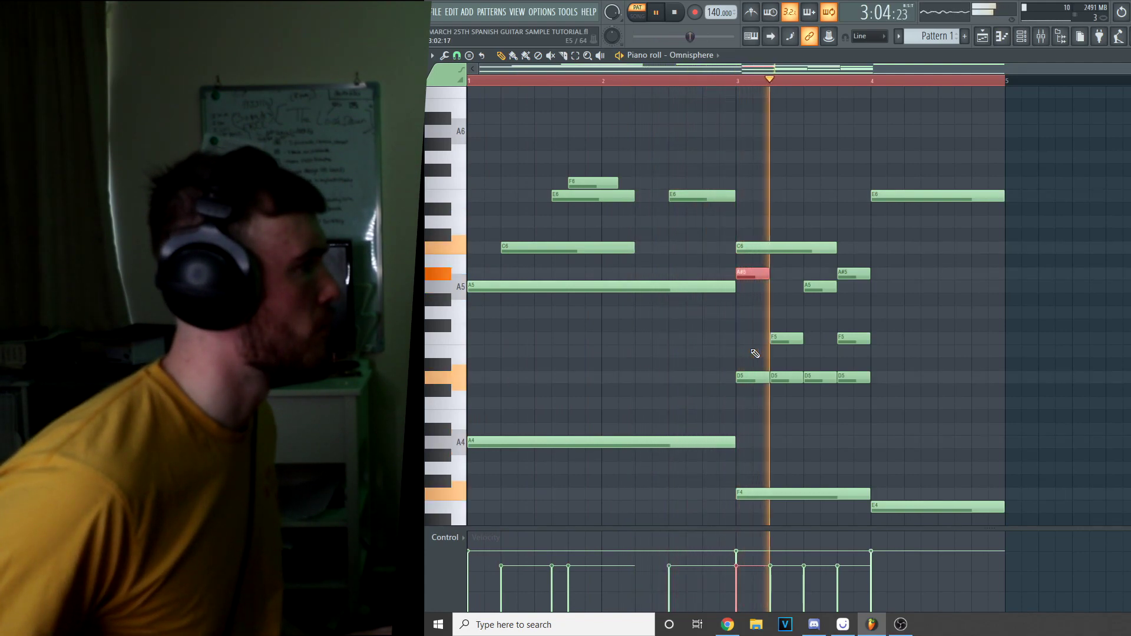
Replace the upper note of bar 3's first chord with a two-step E5 that leads into the second chord.
{"action": "key", "text": "Down"}
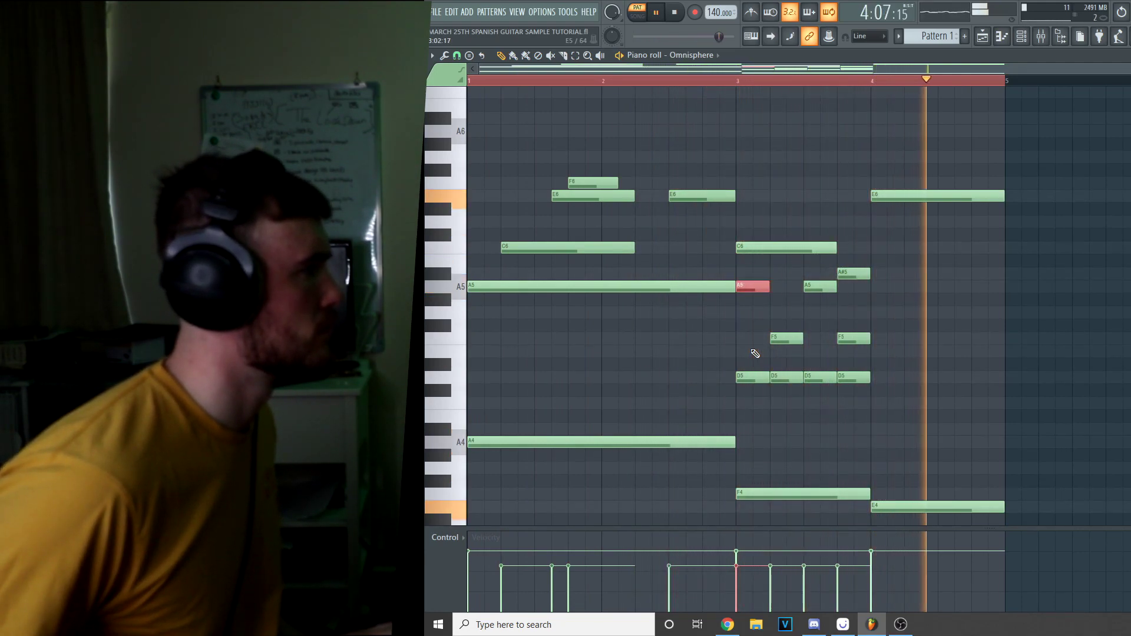
{"action": "key", "text": "Down"}
{"action": "key", "text": "Down"}
{"action": "key", "text": "Down"}
{"action": "key", "text": "Down"}
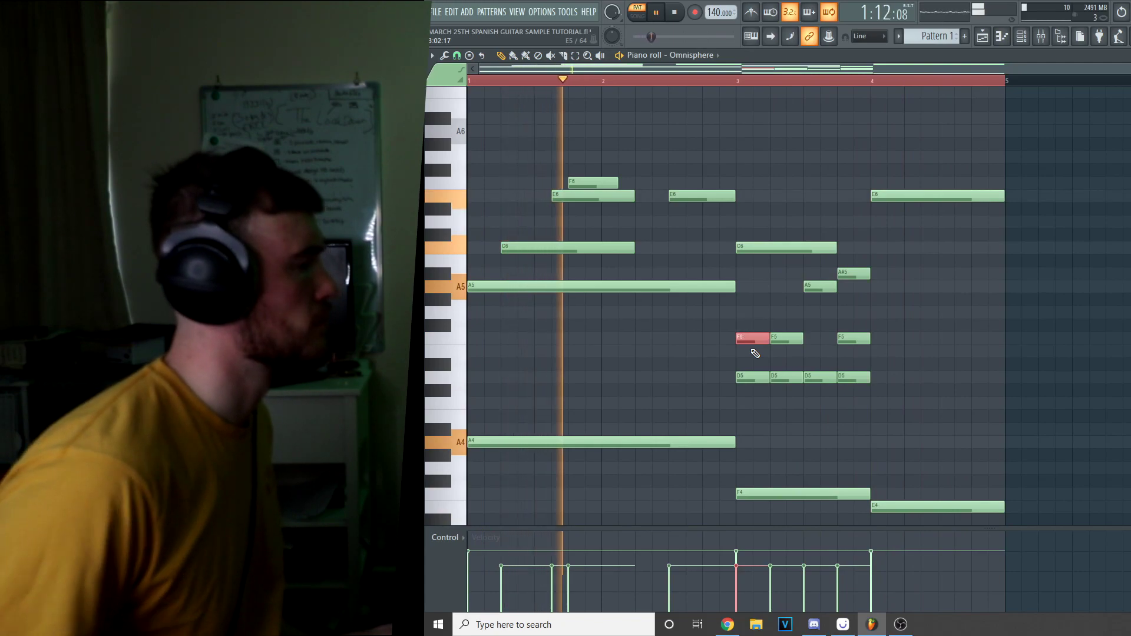
{"action": "left_click_drag", "start_coordinate": [750, 341], "coordinate": [769, 359]}
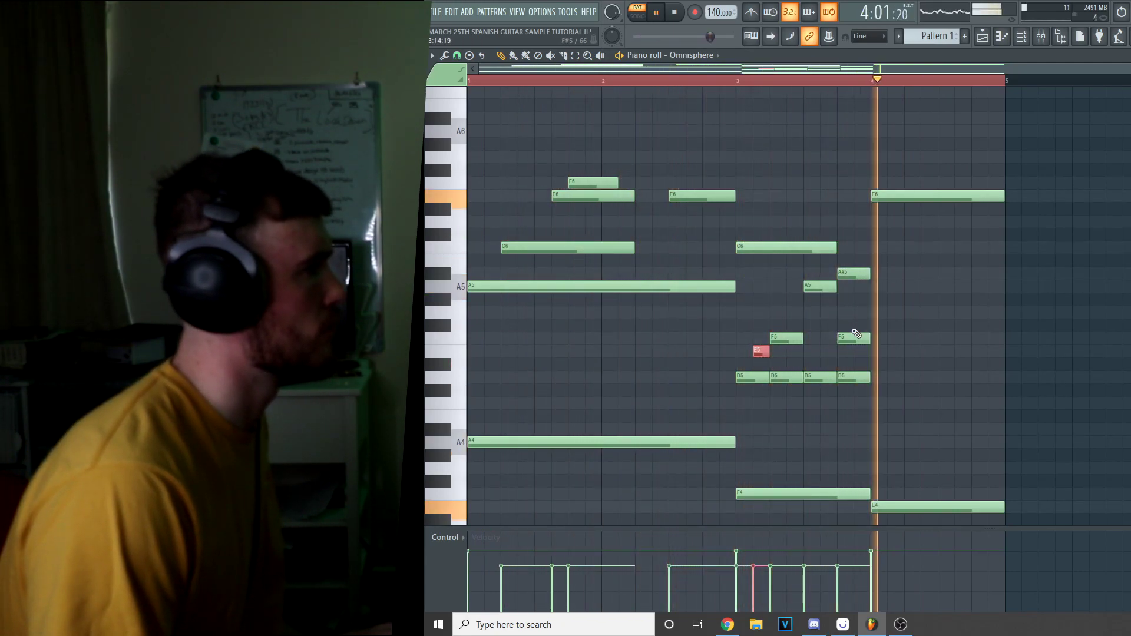
{"action": "key", "text": "space"}
Replace the stacked C6 and F5 at the end of bar 4 with a single four-step G5.
{"action": "left_click_drag", "start_coordinate": [752, 281], "coordinate": [752, 281]}
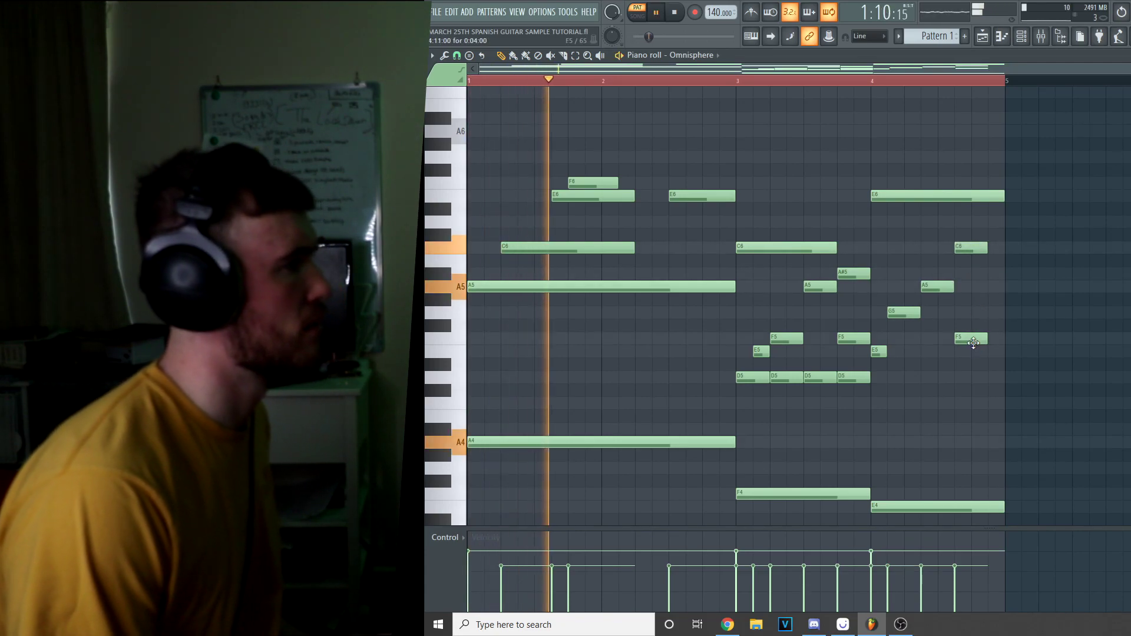
{"action": "left_click_drag", "start_coordinate": [971, 348], "coordinate": [978, 417]}
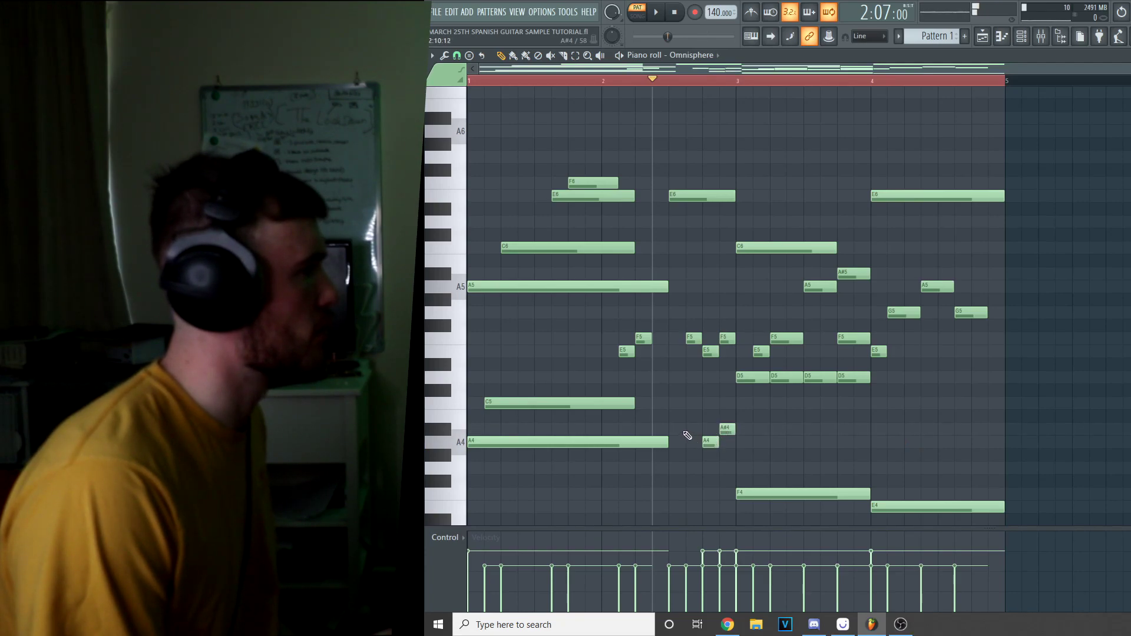
Lower the velocity of the three short A#4 and A4 notes ending bar 2 and set the tempo to 142.
{"action": "left_click_drag", "start_coordinate": [682, 420], "coordinate": [731, 462]}
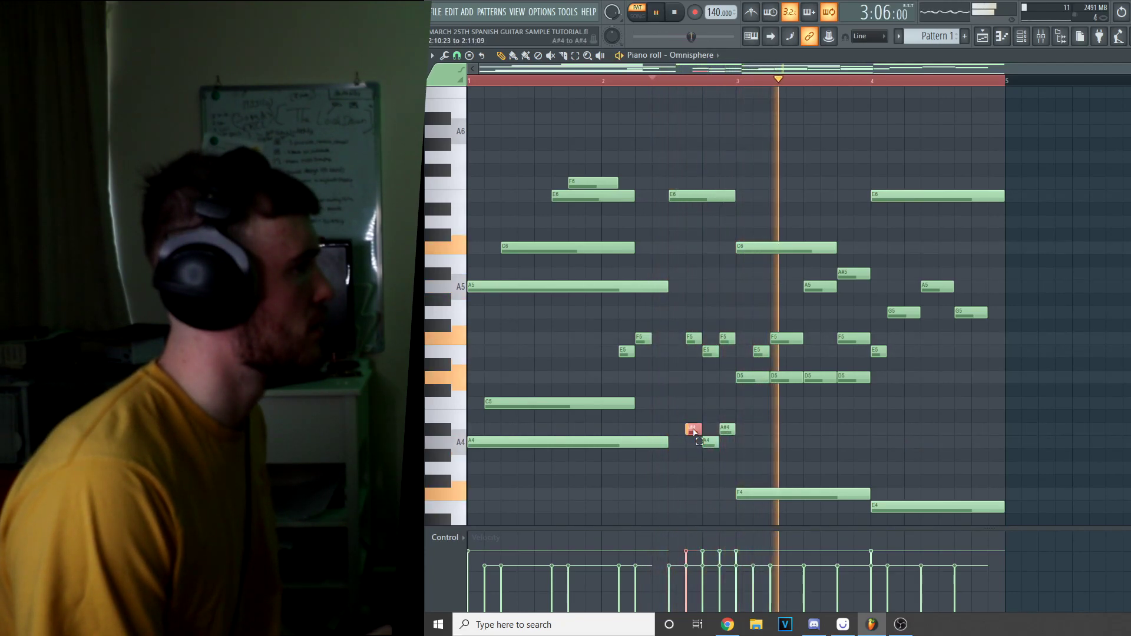
{"action": "key", "text": "space"}
{"action": "key", "text": "space"}
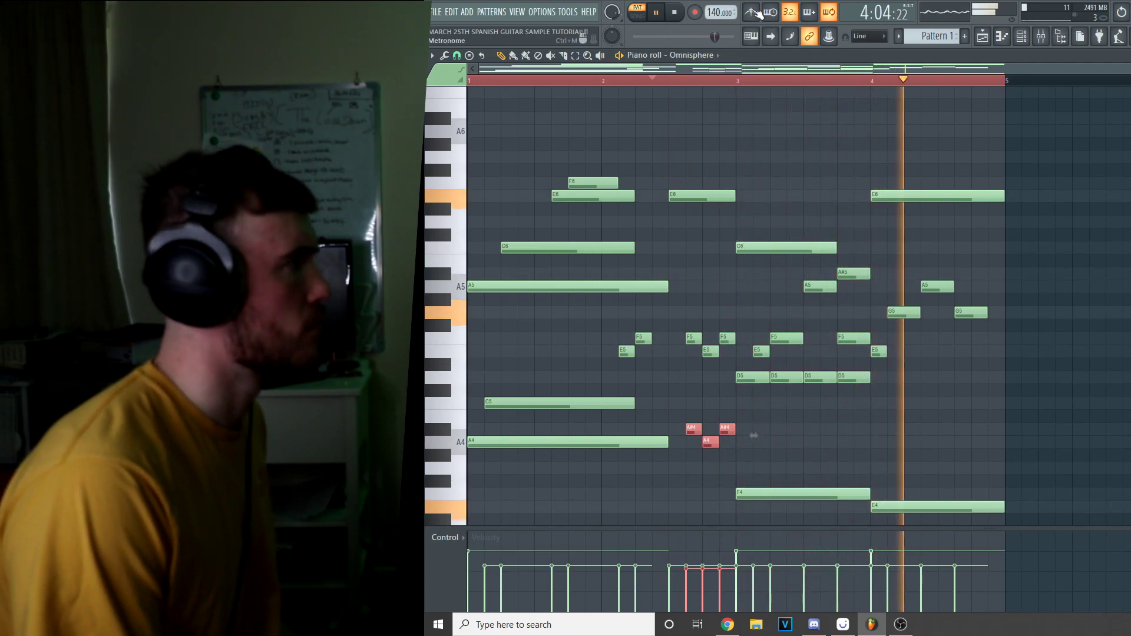
{"action": "scroll", "coordinate": [716, 12], "scroll_direction": "up", "scroll_amount": 2}
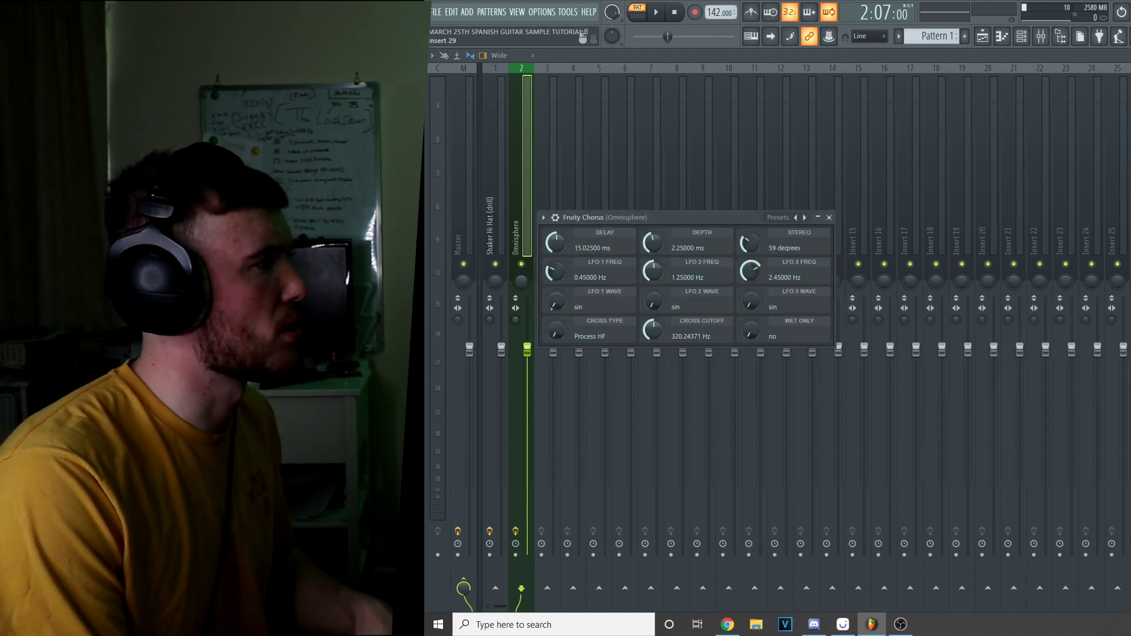
Close the chorus, load the STANDARD MELODY EQ preset into the Omnisphere track's parametric EQ and adjust its upper band.
{"action": "key", "text": "Escape"}
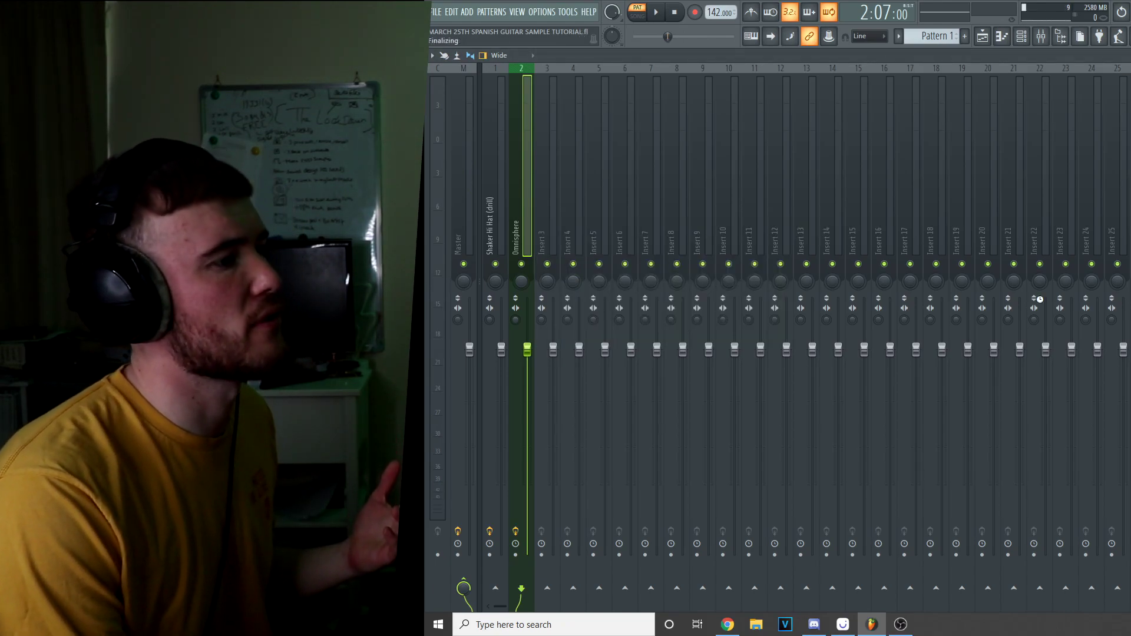
{"action": "left_click", "coordinate": [896, 202]}
{"action": "left_click", "coordinate": [903, 216]}
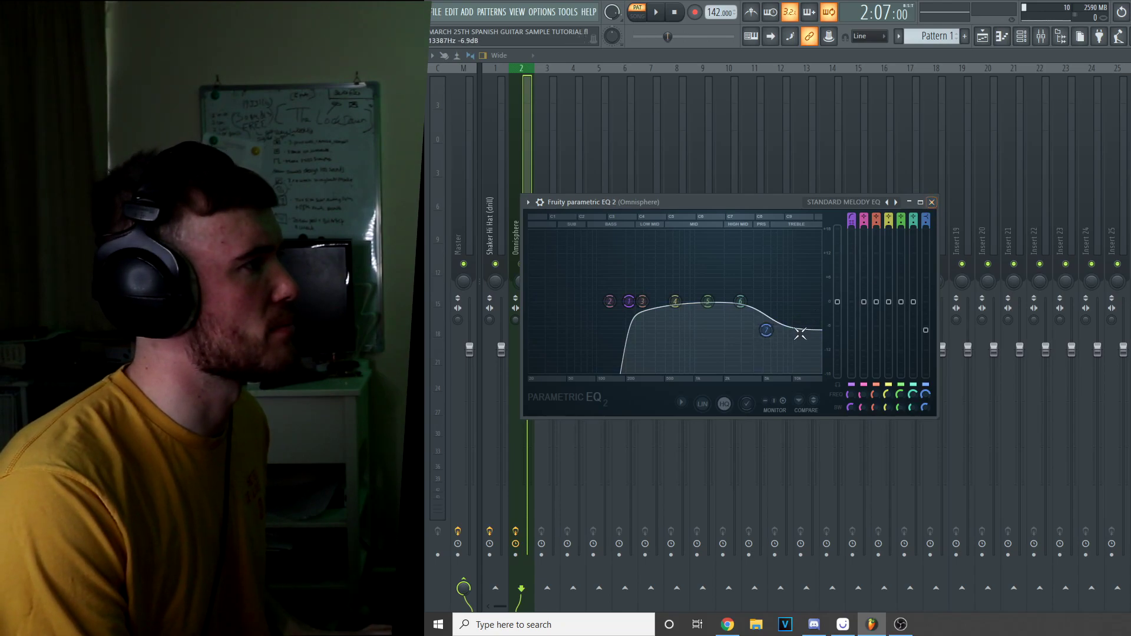
{"action": "key", "text": "space"}
{"action": "left_click_drag", "start_coordinate": [754, 371], "coordinate": [766, 372]}
{"action": "left_click_drag", "start_coordinate": [741, 301], "coordinate": [748, 309]}
{"action": "key", "text": "Escape"}
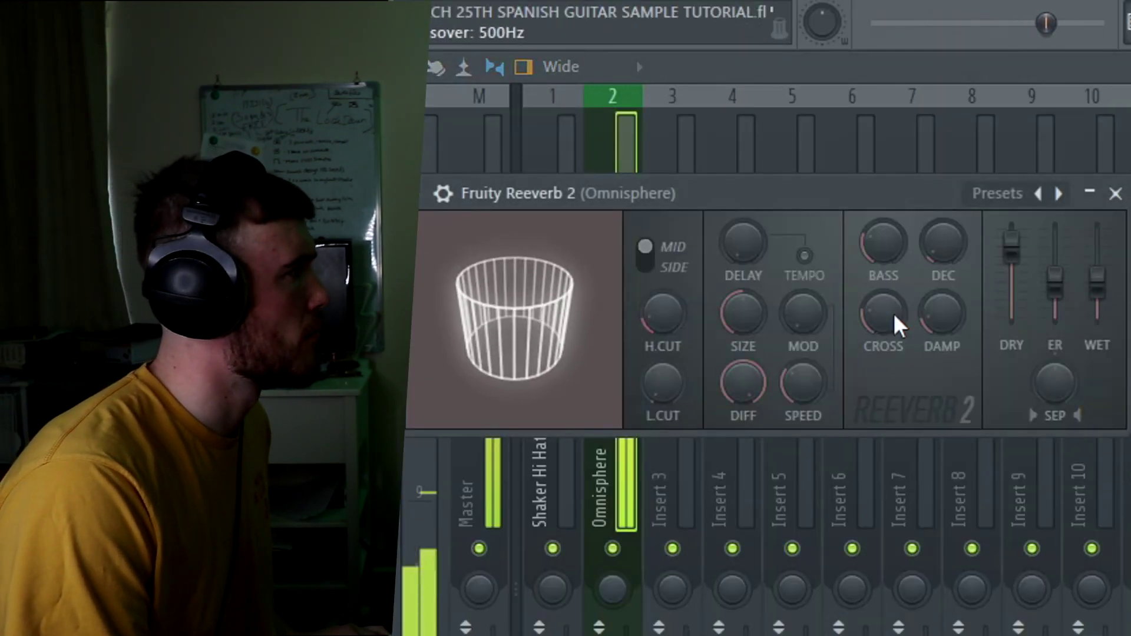
In the Omnisphere track's Fruity Reeverb 2, lower the dry level and adjust the decay, low cut and early reflections.
{"action": "left_click_drag", "start_coordinate": [1011, 246], "coordinate": [1011, 263]}
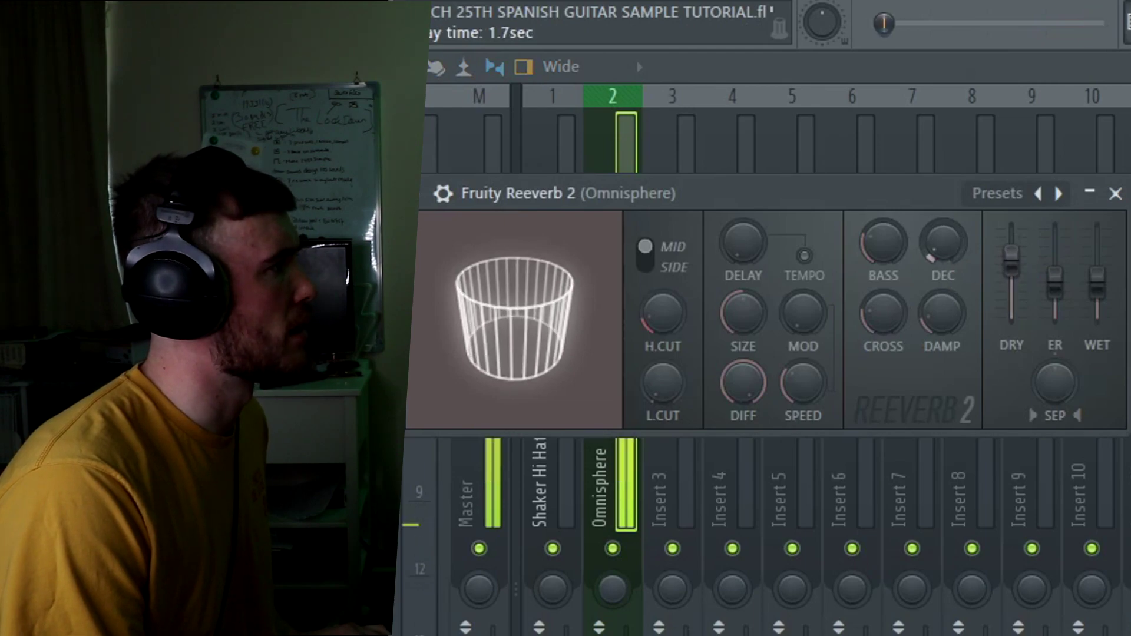
{"action": "left_click_drag", "start_coordinate": [942, 241], "coordinate": [943, 233]}
{"action": "left_click_drag", "start_coordinate": [662, 383], "coordinate": [644, 416]}
{"action": "left_click_drag", "start_coordinate": [575, 345], "coordinate": [583, 335]}
{"action": "left_click_drag", "start_coordinate": [1055, 287], "coordinate": [1055, 291]}
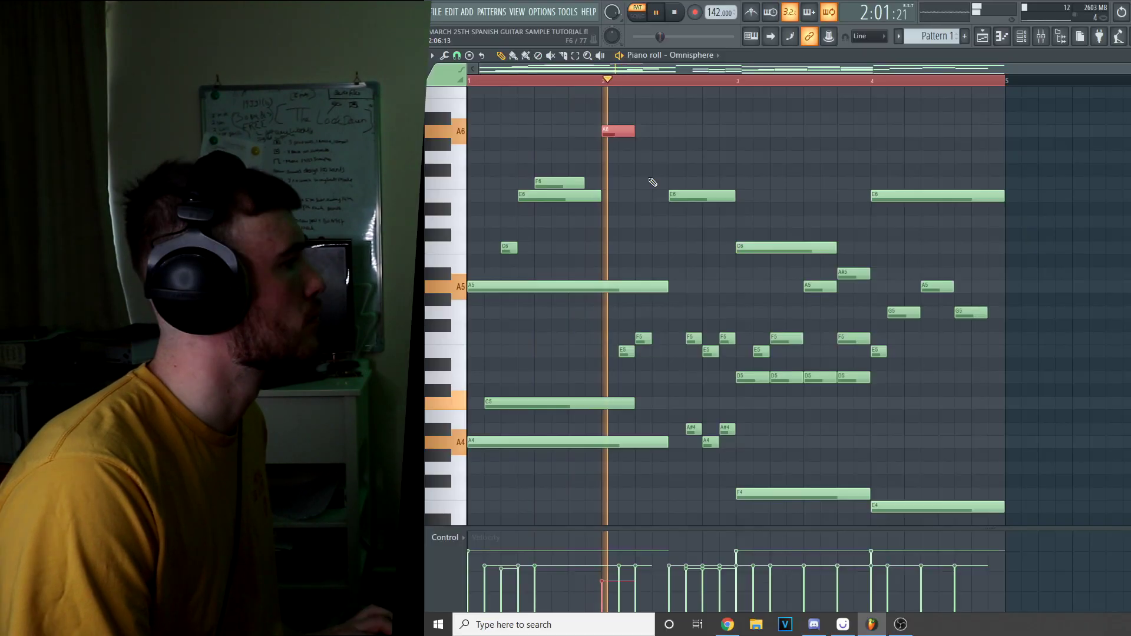
Build a descending run of two-step A6, G6 and F6 notes in bar 2 and select all the notes.
{"action": "left_click", "coordinate": [658, 183]}
{"action": "left_click_drag", "start_coordinate": [607, 122], "coordinate": [664, 192]}
{"action": "key", "text": "space"}
{"action": "key", "text": "space"}
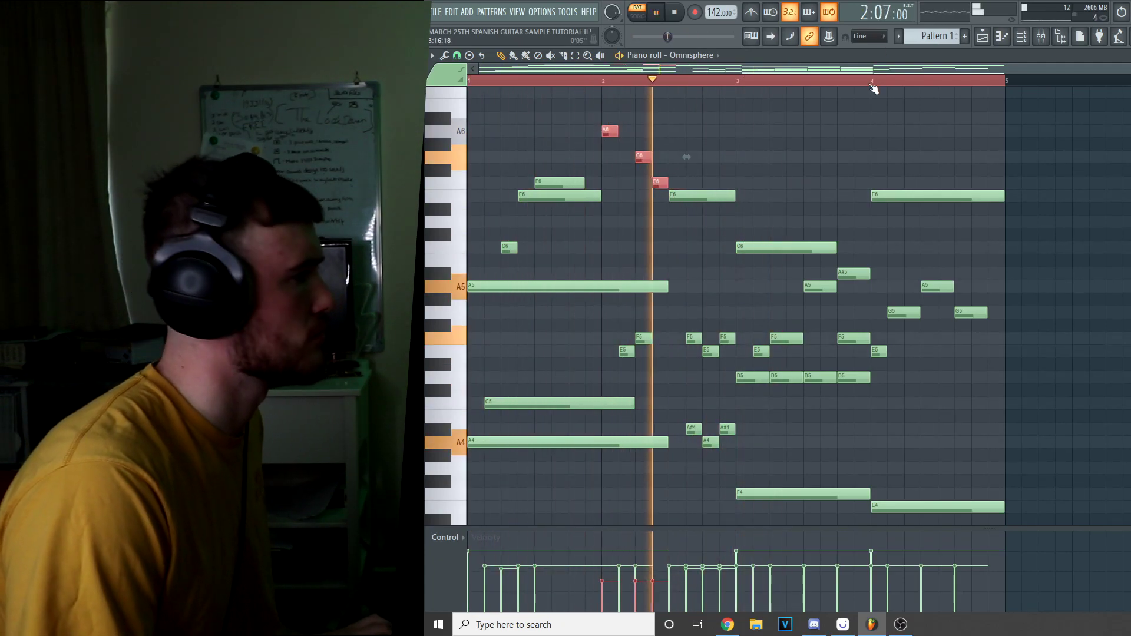
{"action": "key", "text": "ctrl+a"}
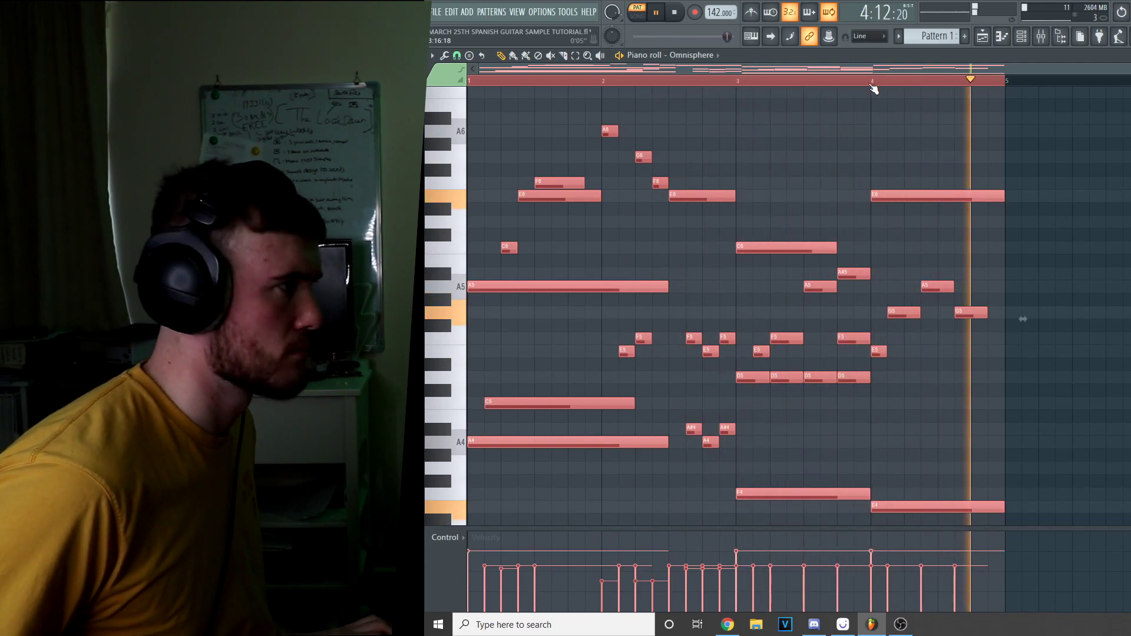
{"action": "key", "text": "space"}
Load the Chorus preset into Insert 3's Fruity Delay 3, adjust its delay time and switch the delay model to Ping pong.
{"action": "key", "text": "F9"}
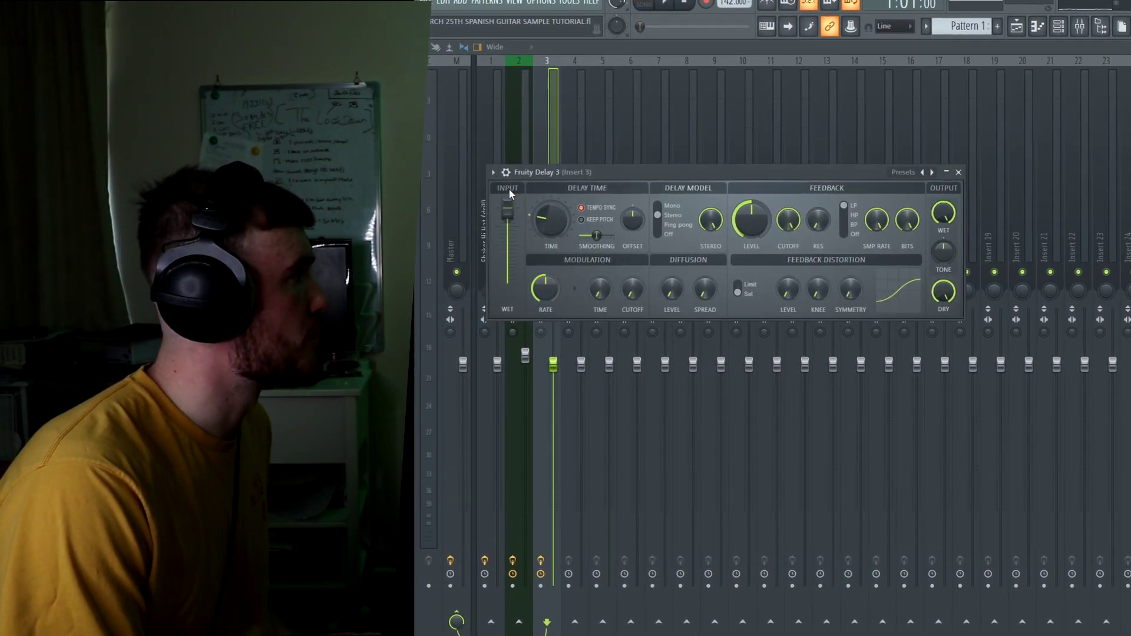
{"action": "left_click", "coordinate": [490, 173]}
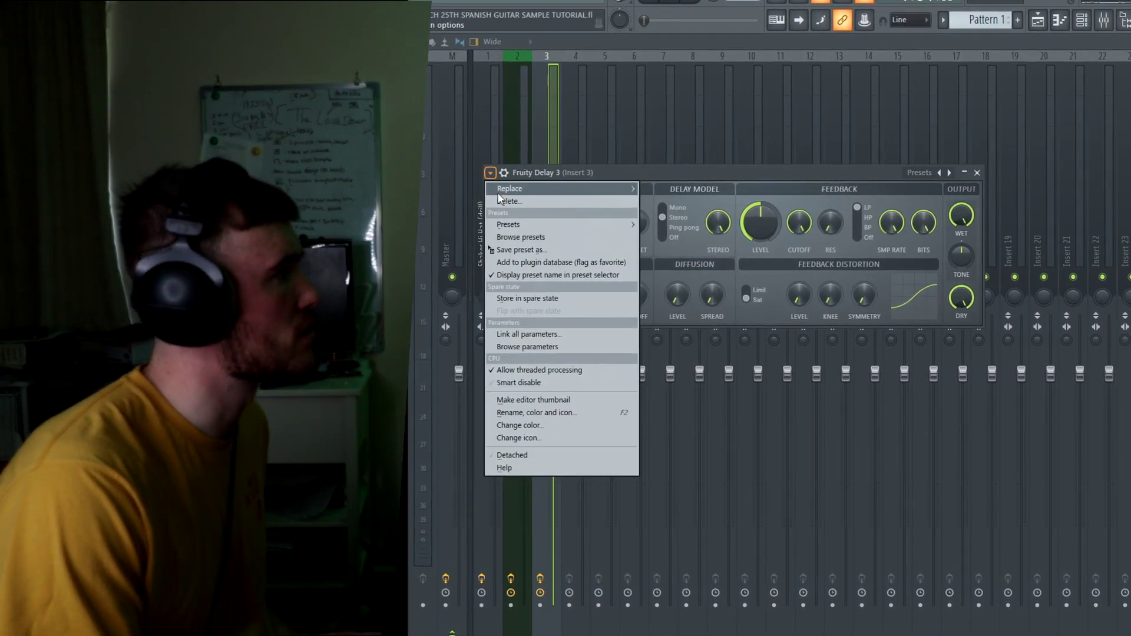
{"action": "left_click", "coordinate": [945, 175]}
{"action": "left_click", "coordinate": [944, 175]}
{"action": "left_click", "coordinate": [979, 198]}
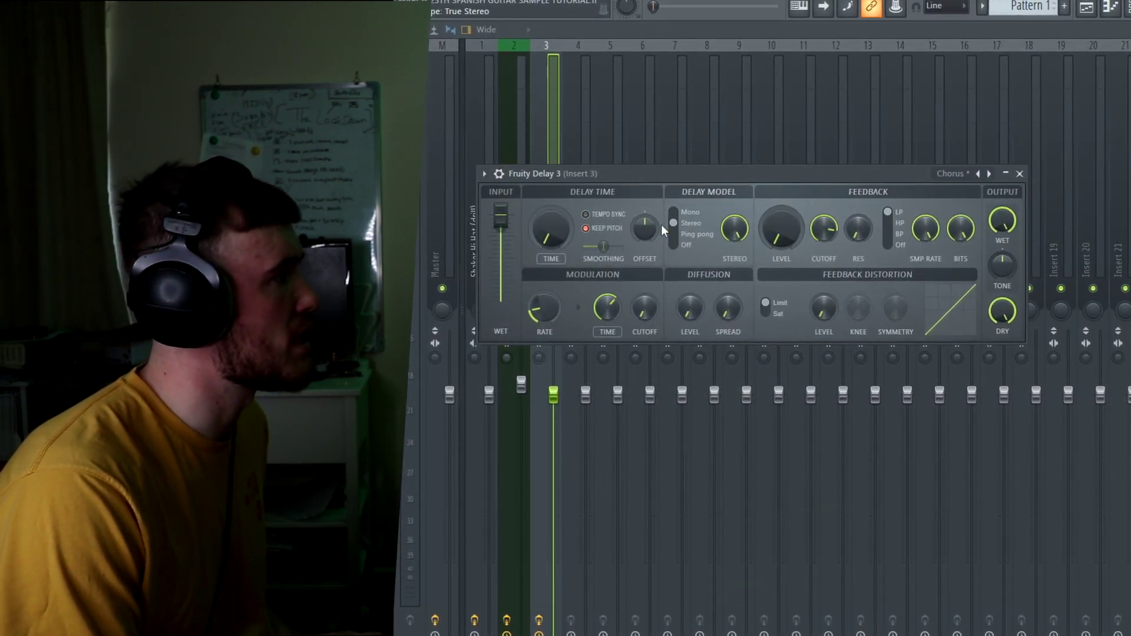
{"action": "left_click_drag", "start_coordinate": [560, 242], "coordinate": [561, 243]}
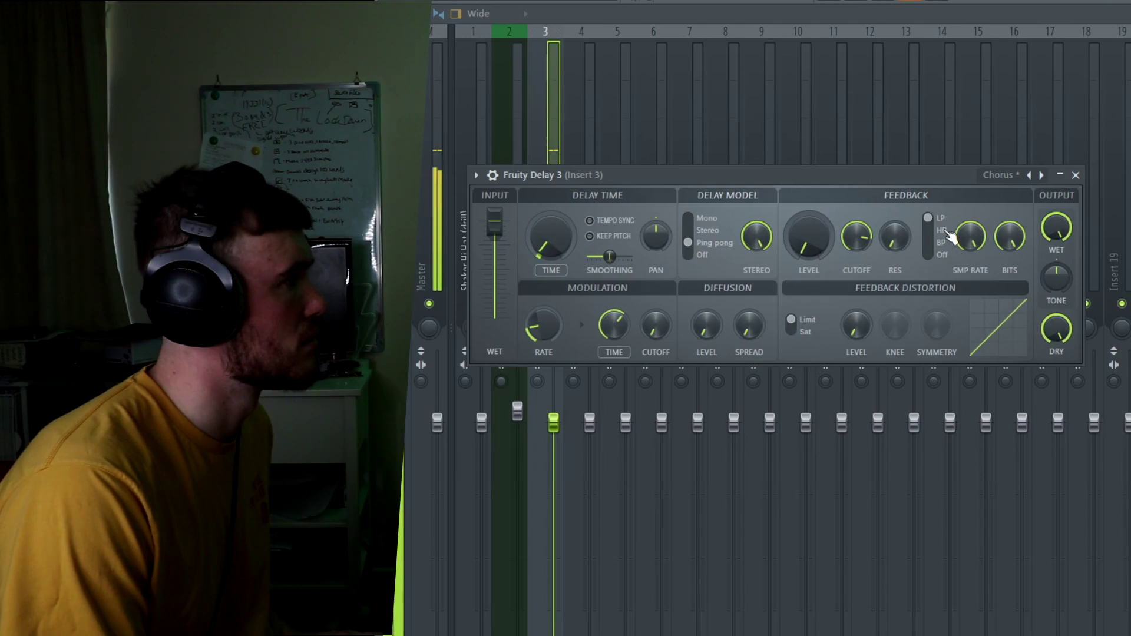
{"action": "left_click", "coordinate": [1076, 175]}
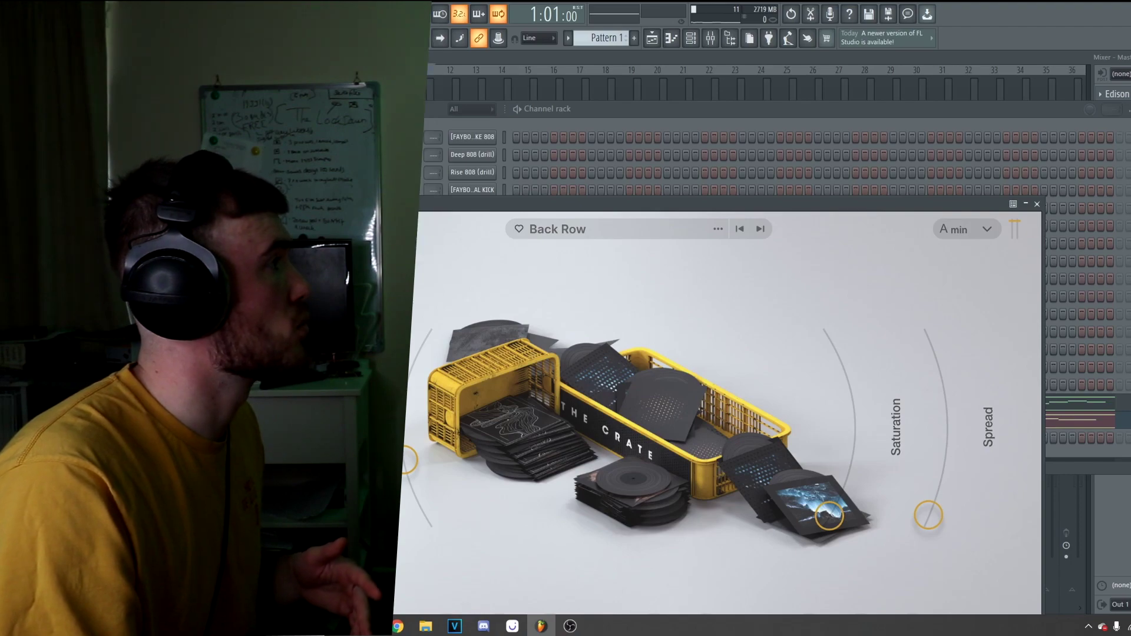
Reposition the Arcade window with the Back Row kit and save the project.
{"action": "left_click_drag", "start_coordinate": [623, 200], "coordinate": [671, 88]}
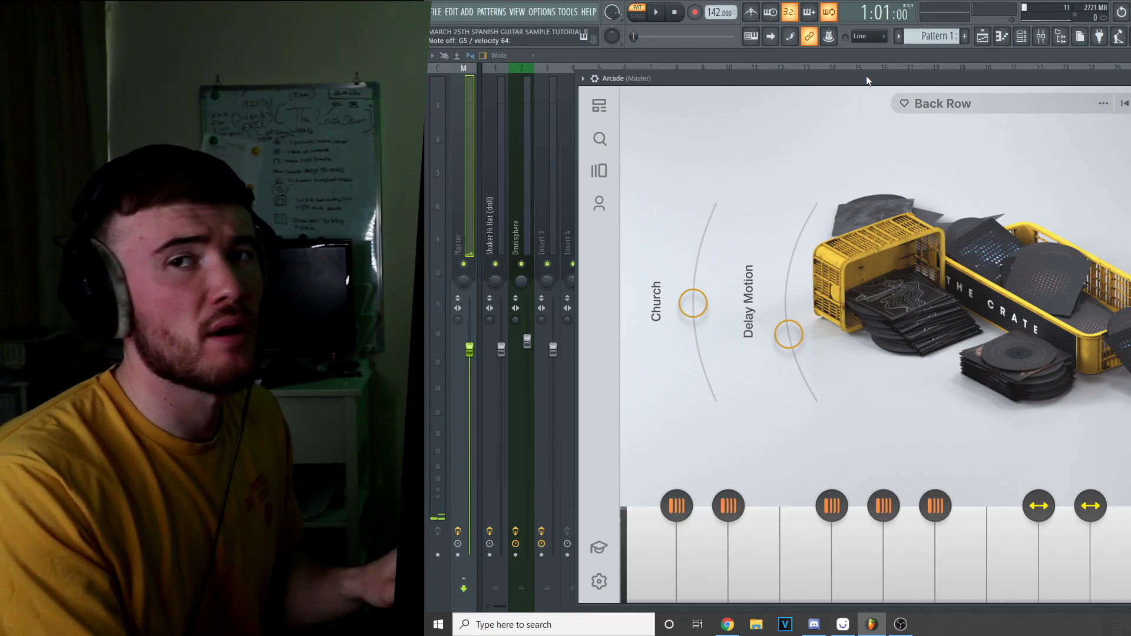
{"action": "left_click", "coordinate": [439, 15]}
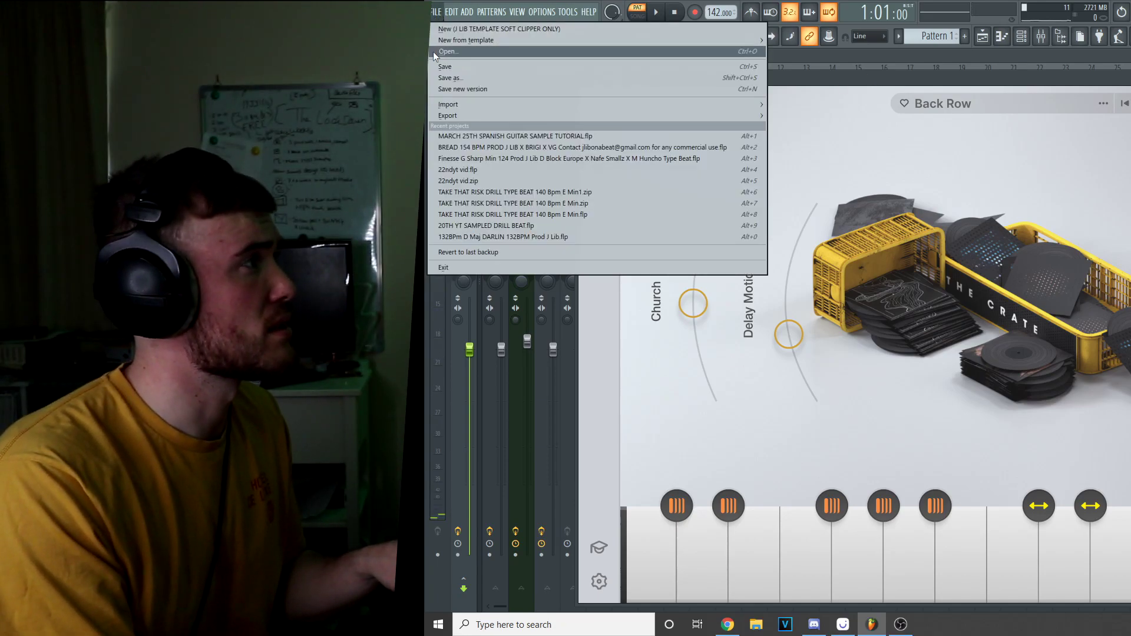
{"action": "left_click", "coordinate": [438, 65]}
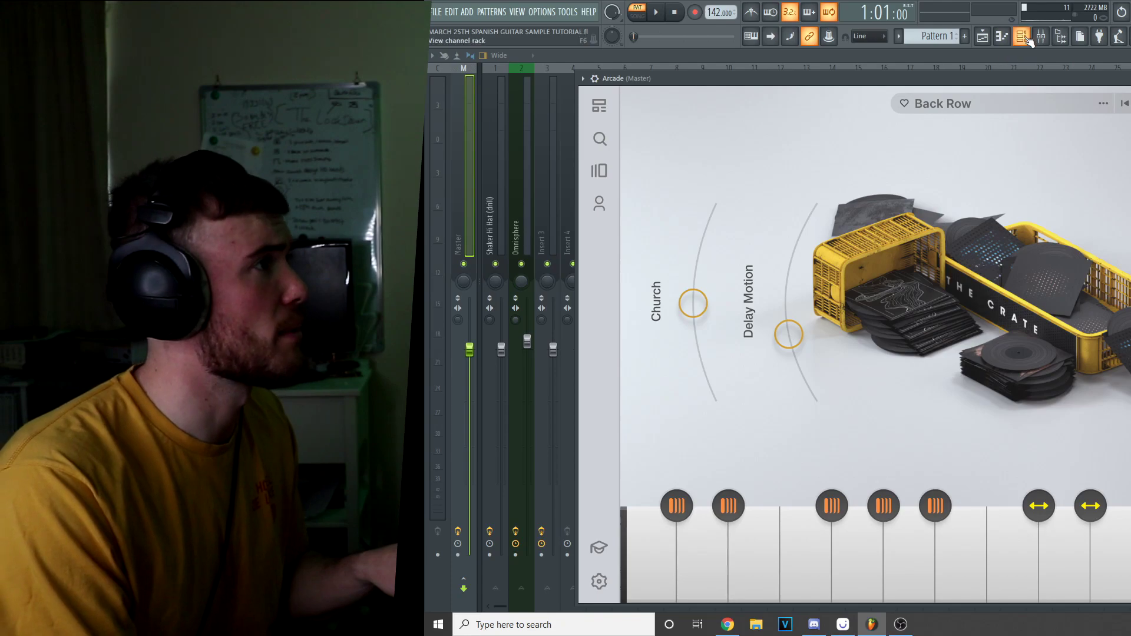
Show the channel rack and route the Arcade channel to free mixer track 4.
{"action": "left_click", "coordinate": [1028, 39]}
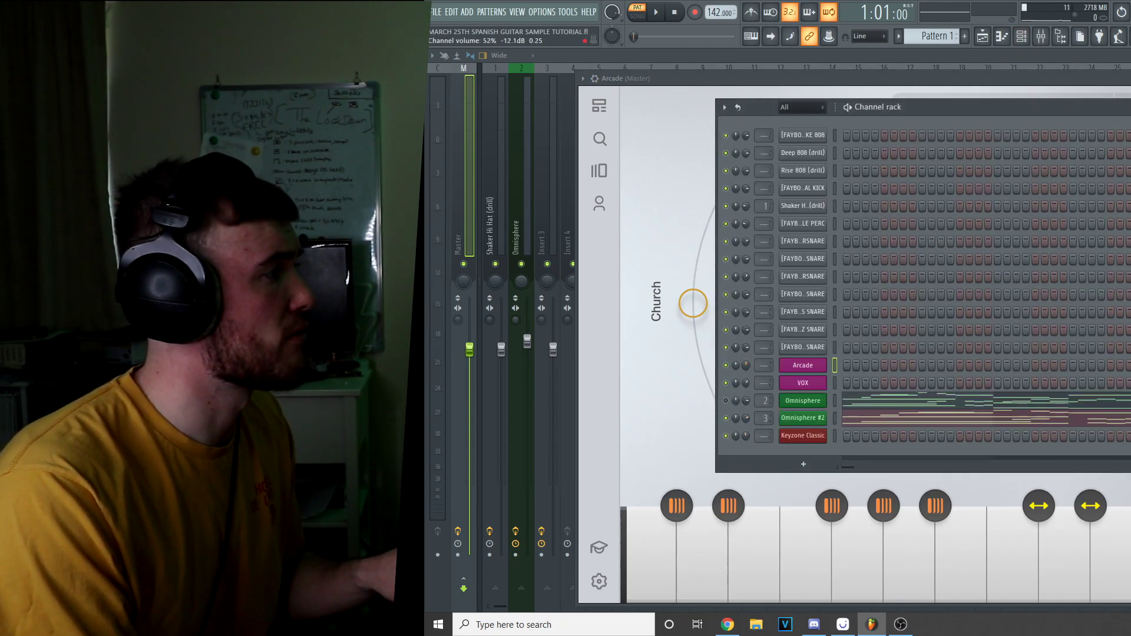
{"action": "left_click", "coordinate": [807, 366]}
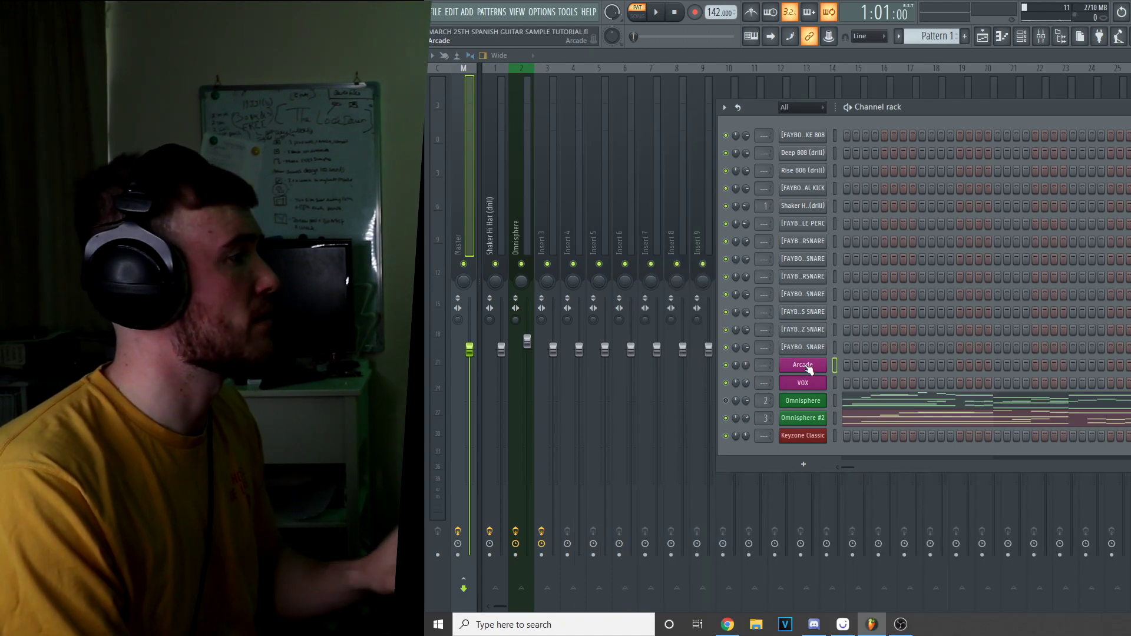
{"action": "left_click", "coordinate": [809, 366]}
{"action": "key", "text": "ctrl+l"}
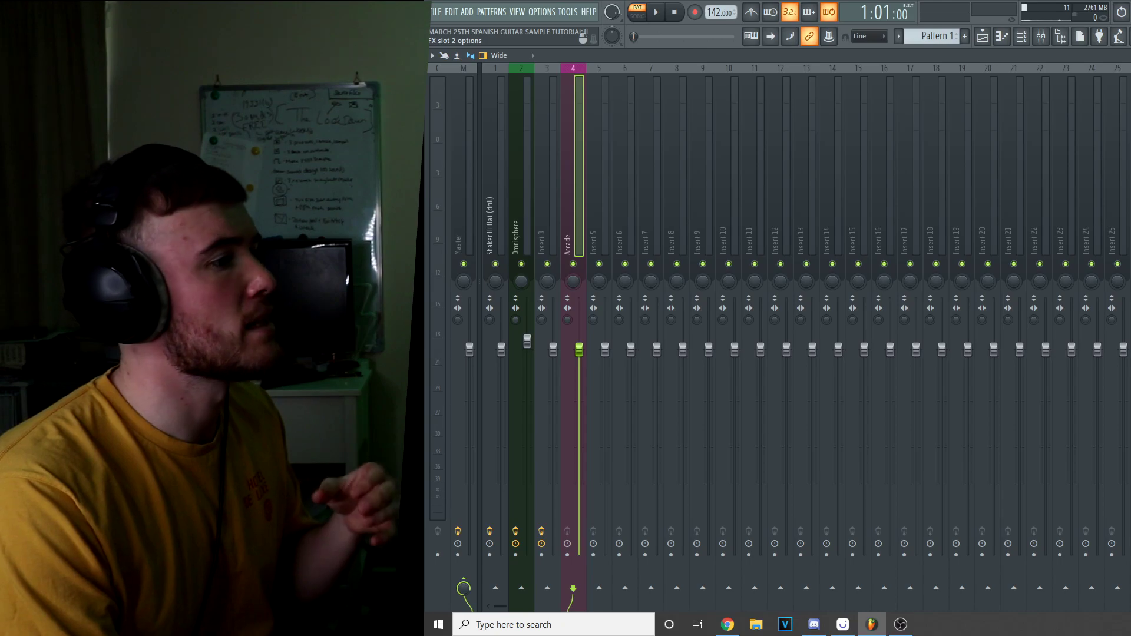
Load the 20Hz + 18kHz cut preset into the Arcade track's parametric EQ, then lower the low-pass and raise the high-pass cutoff.
{"action": "left_click", "coordinate": [1089, 285]}
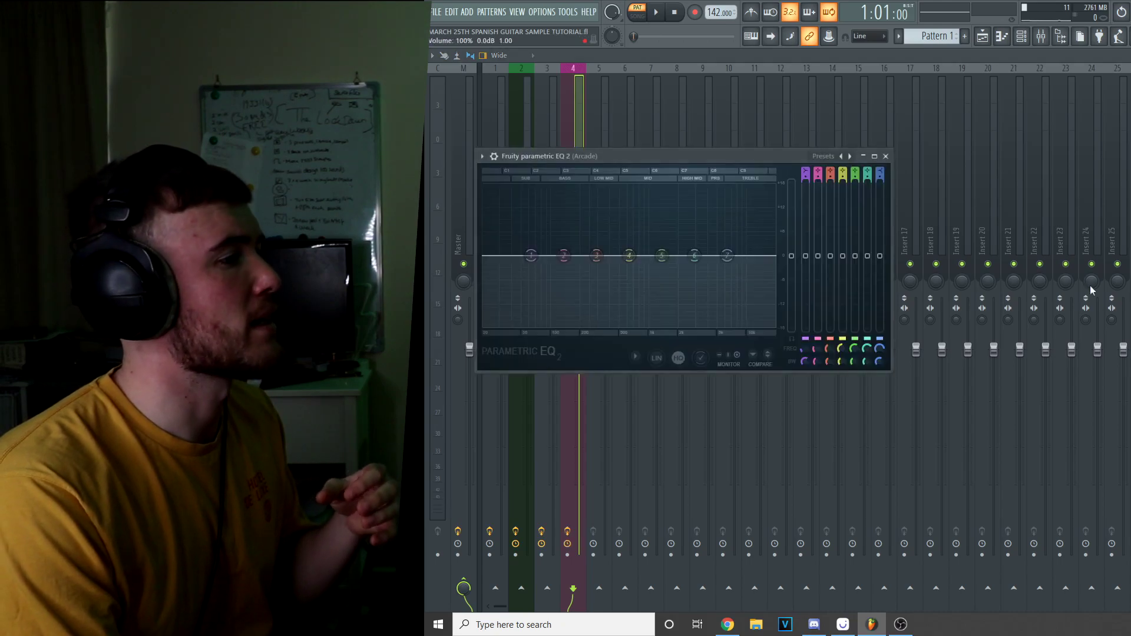
{"action": "right_click", "coordinate": [854, 161]}
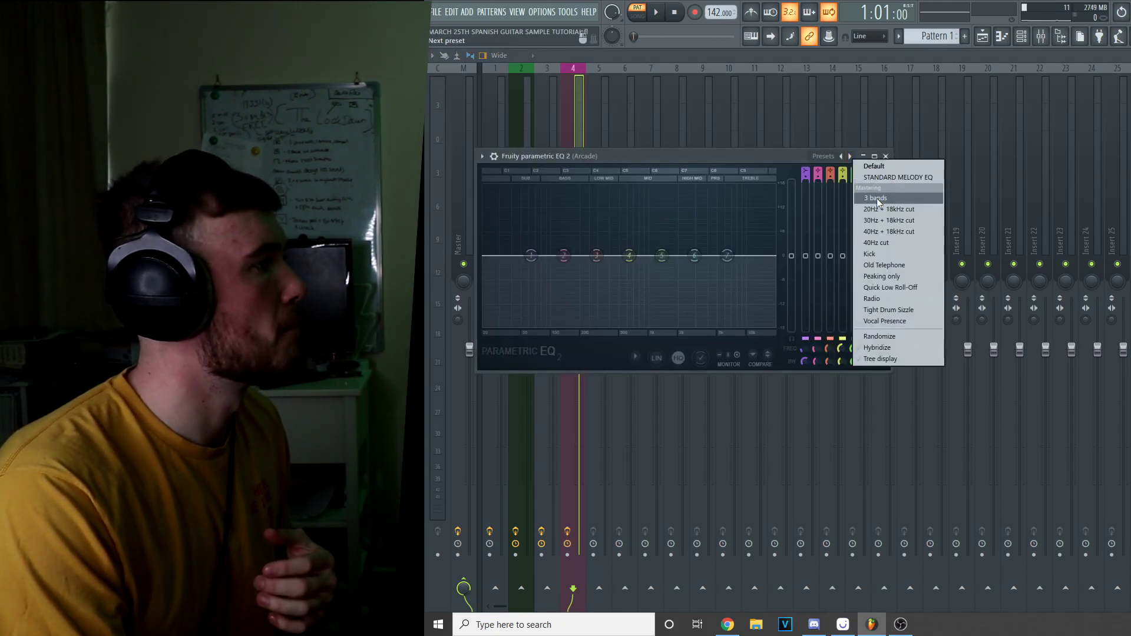
{"action": "left_click", "coordinate": [881, 209]}
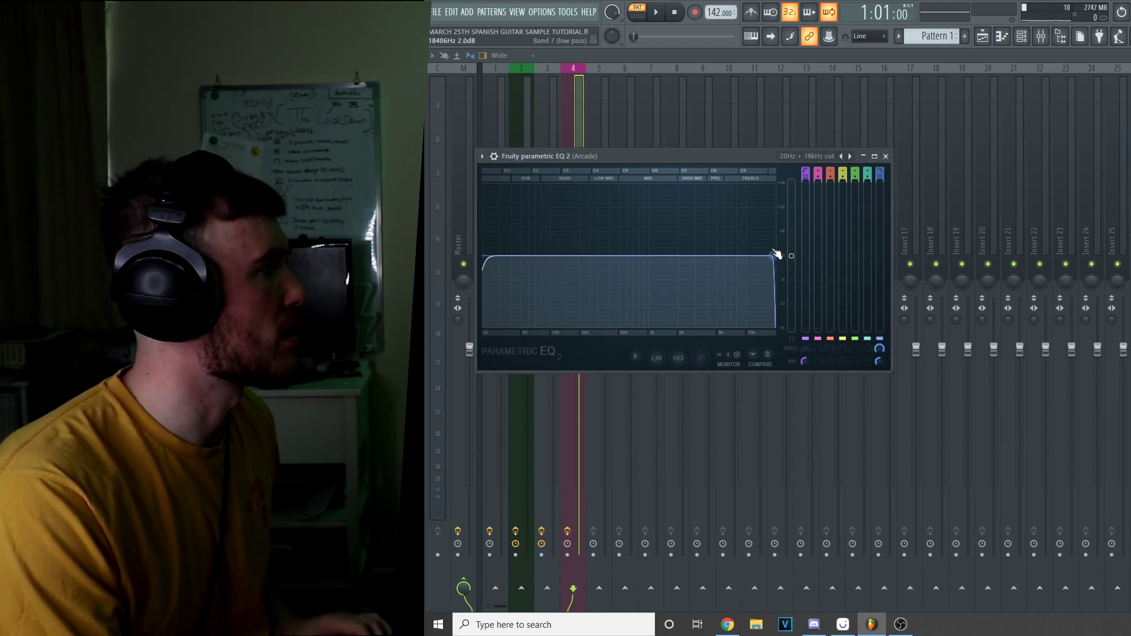
{"action": "left_click_drag", "start_coordinate": [775, 254], "coordinate": [695, 255]}
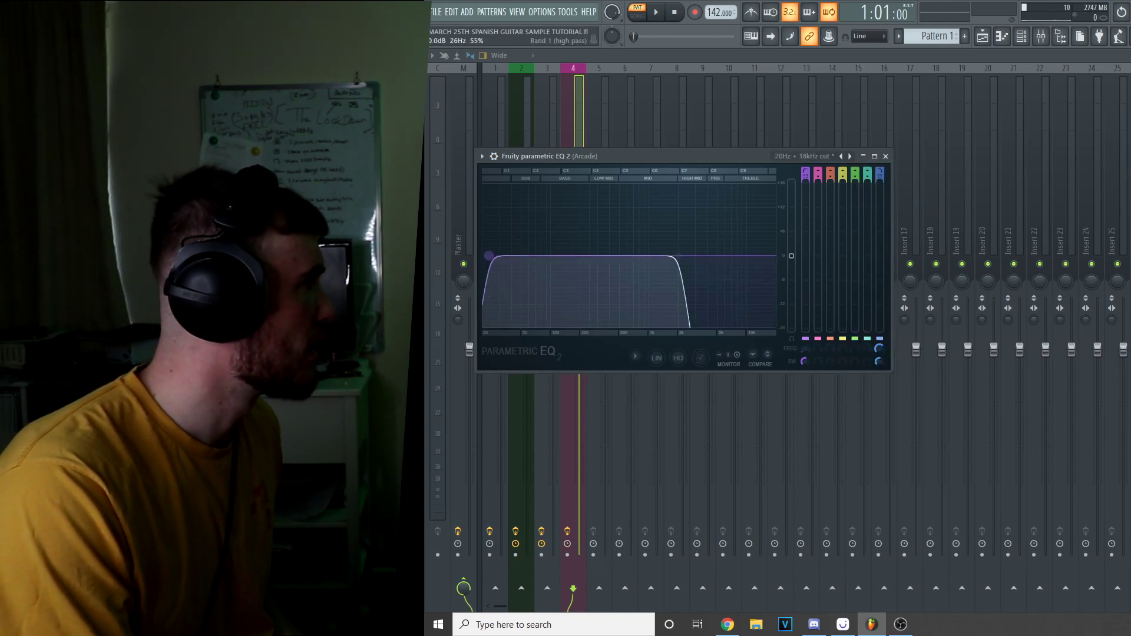
{"action": "left_click_drag", "start_coordinate": [489, 256], "coordinate": [605, 256]}
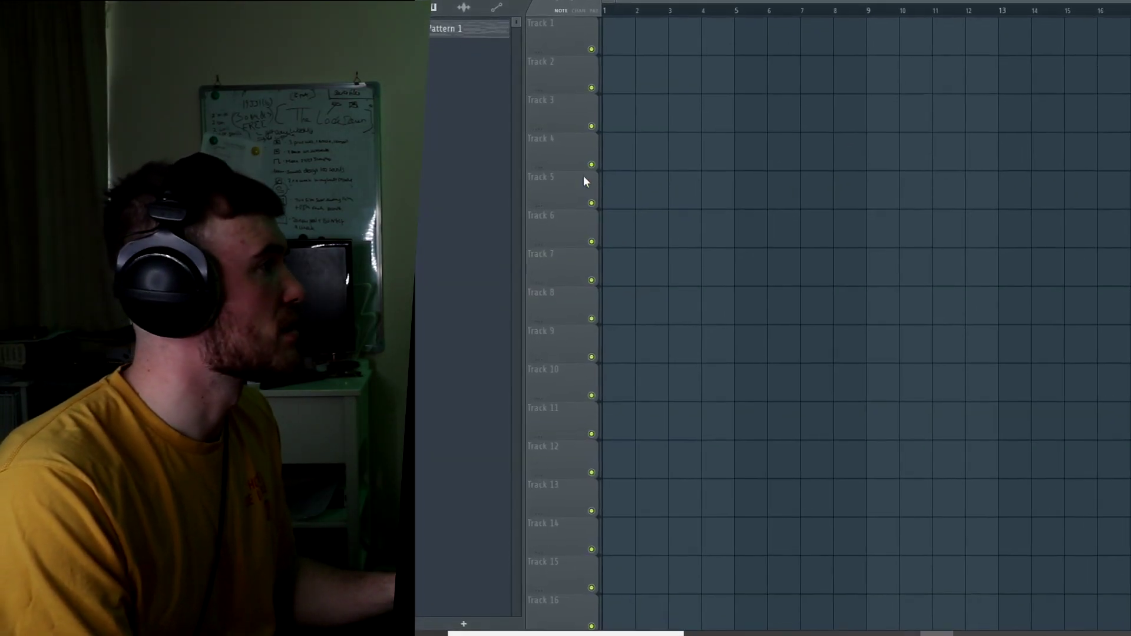
Place Pattern 1 at bar 1 of the playlist's first track and start playback.
{"action": "left_click", "coordinate": [612, 37]}
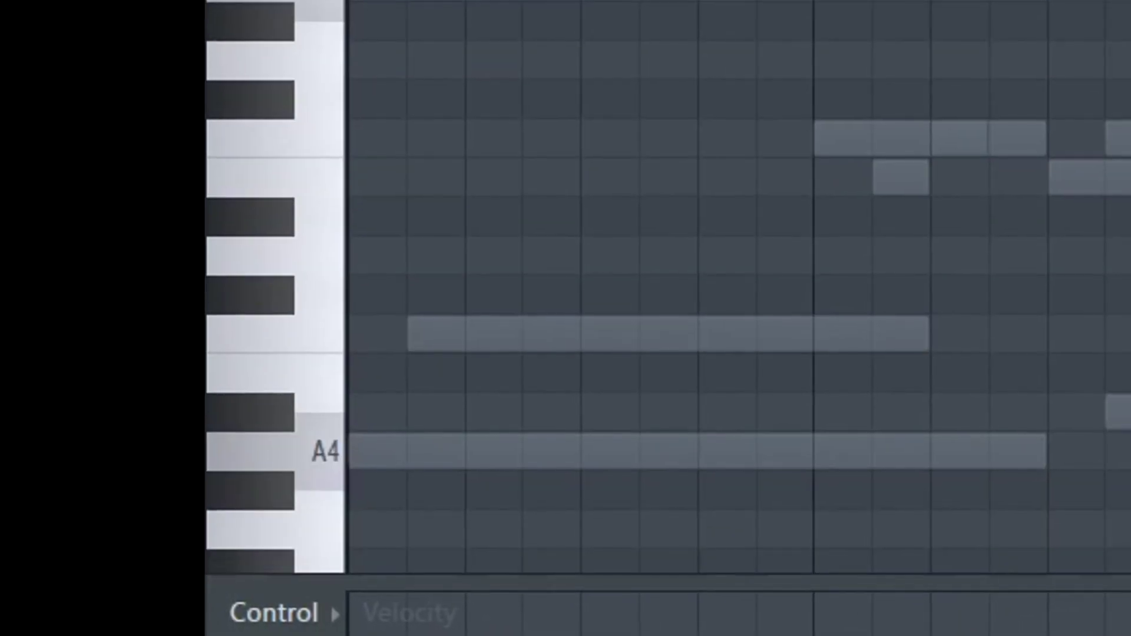
{"action": "key", "text": "space"}
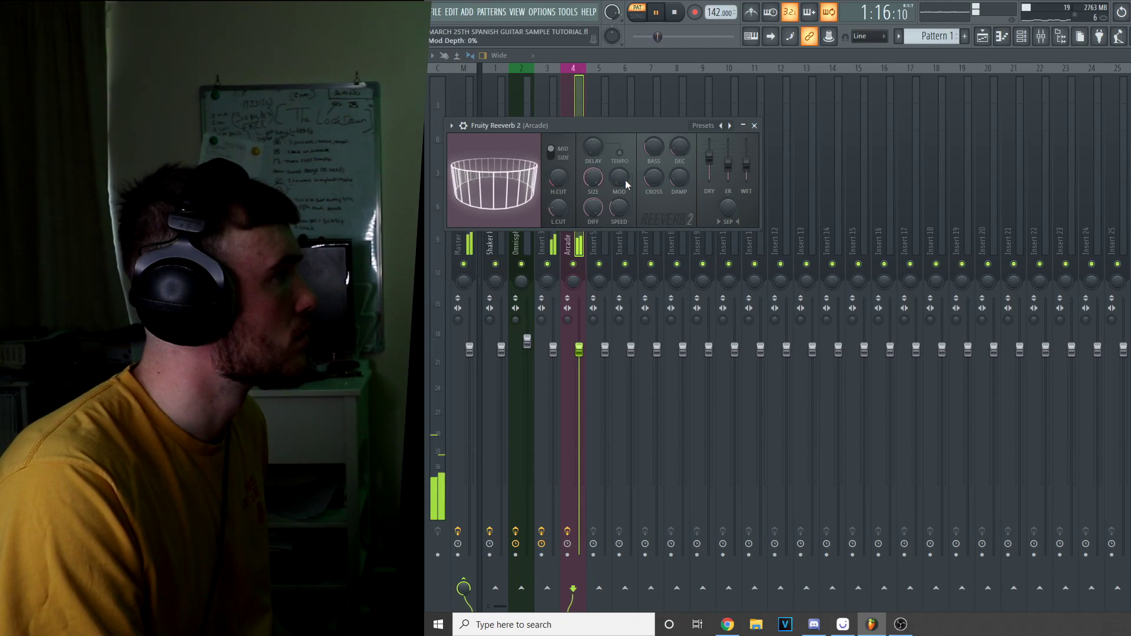
Close the Arcade track's reverb and open the Keyzone Classic instrument from the channel rack.
{"action": "left_click", "coordinate": [755, 126]}
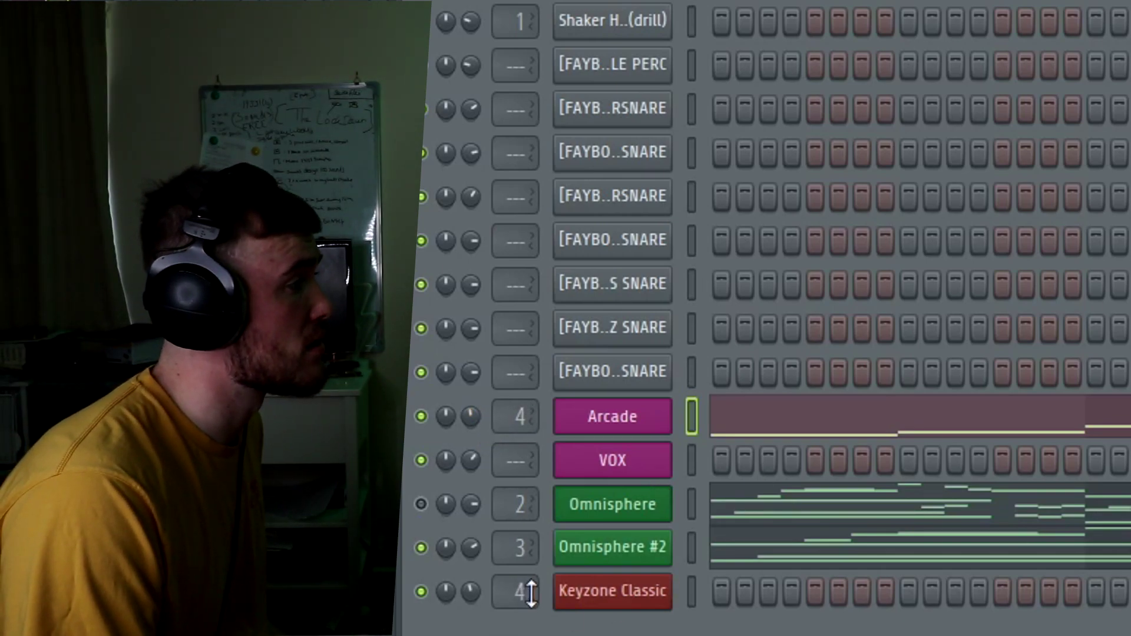
{"action": "left_click", "coordinate": [613, 592]}
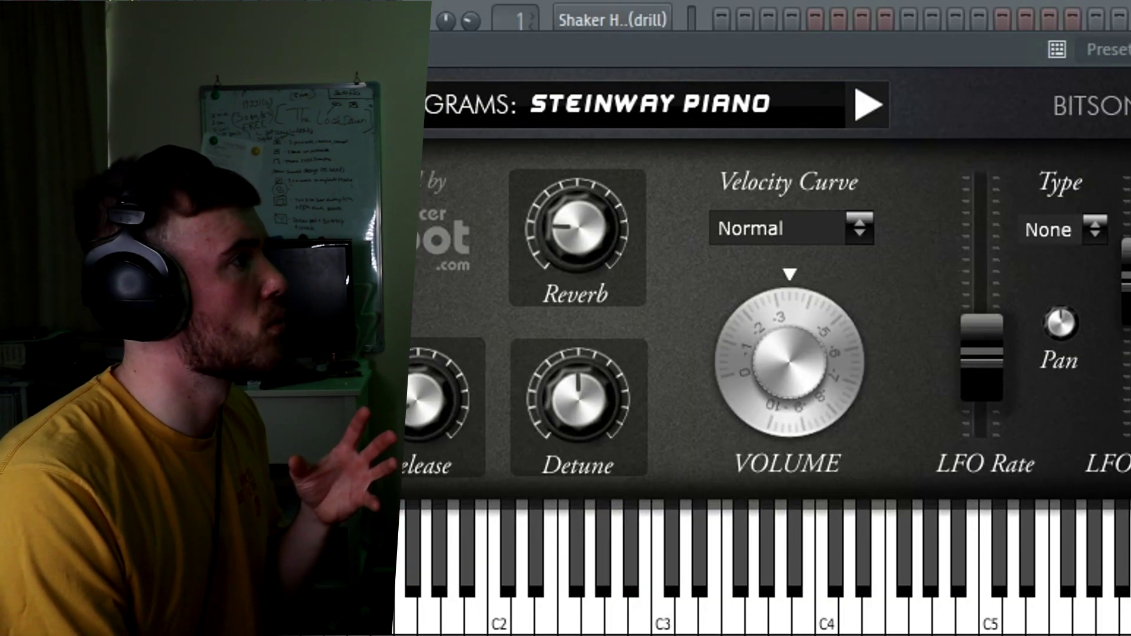
Record a four-bar Keyzone Classic melody starting on A6 in the piano roll and quantize all its notes.
{"action": "key", "text": "Escape"}
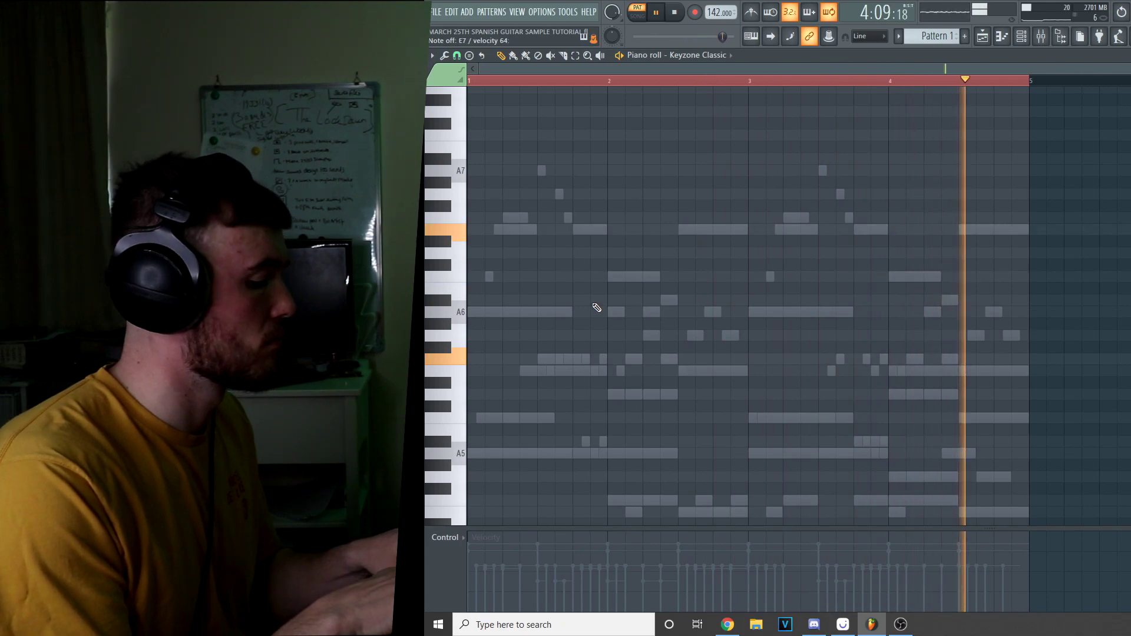
{"action": "key", "text": "space"}
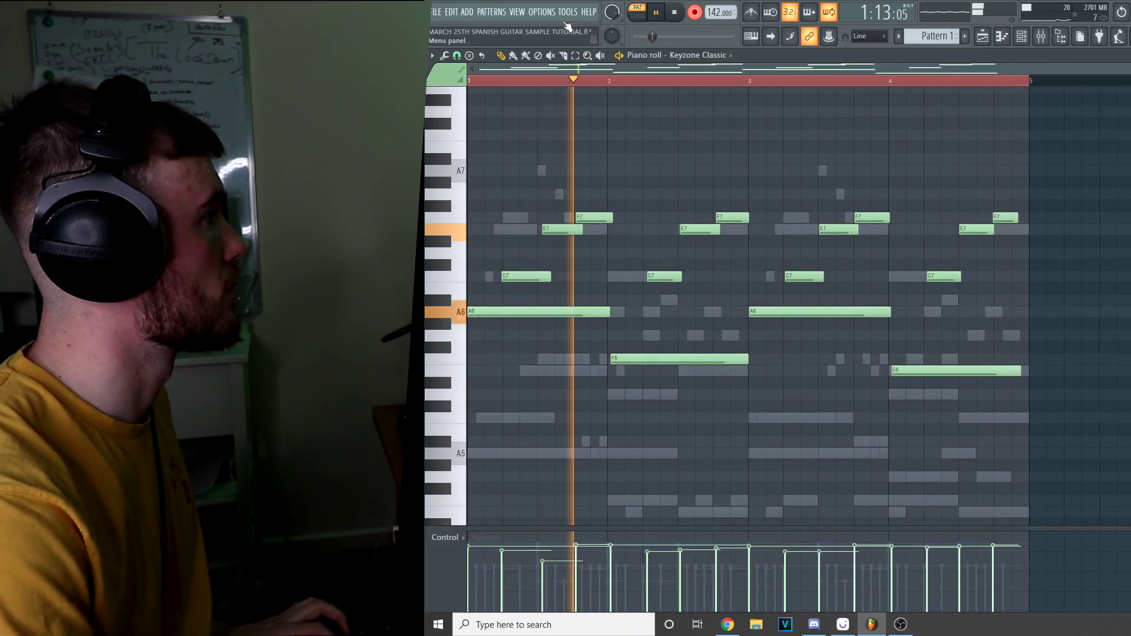
{"action": "key", "text": "ctrl+a"}
{"action": "key", "text": "ctrl+q"}
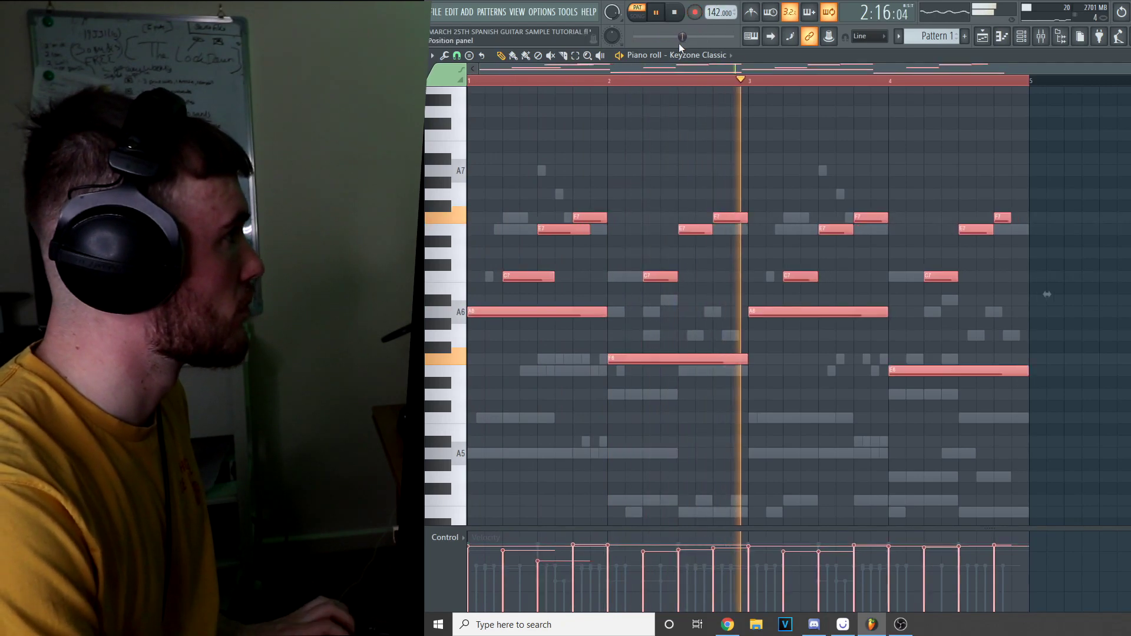
{"action": "key", "text": "ctrl+q"}
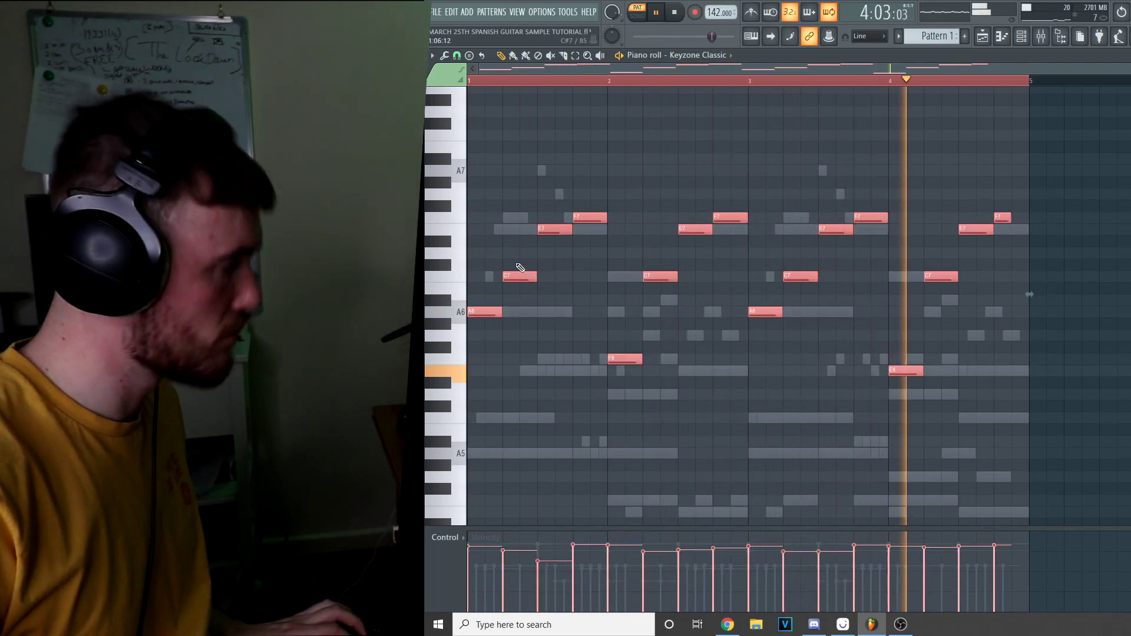
Undo the last quantize and hold each C7 note to the end of its bar, saving the project.
{"action": "key", "text": "space"}
{"action": "key", "text": "ctrl+z"}
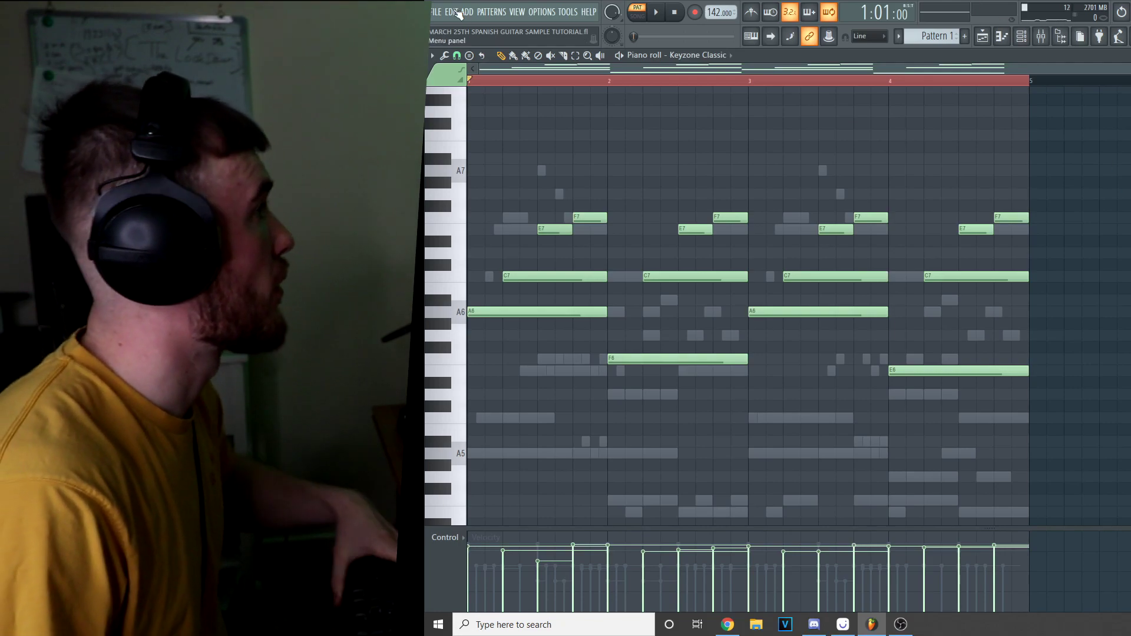
{"action": "left_click", "coordinate": [439, 12]}
{"action": "left_click", "coordinate": [451, 62]}
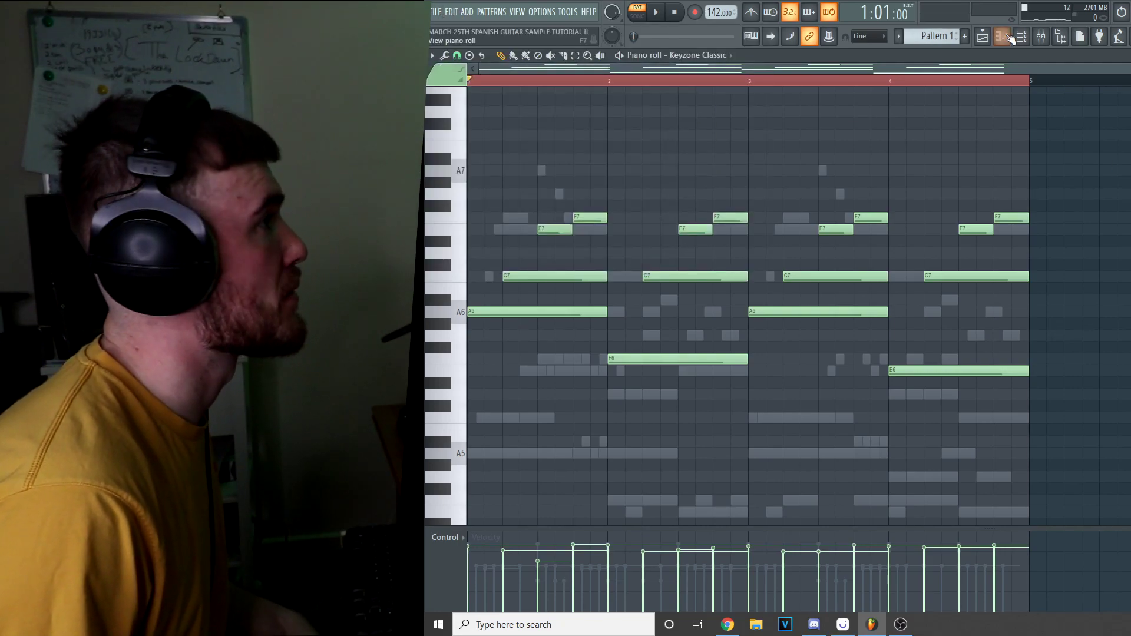
Split Pattern 1 by channel and delete the leftover clip from the playlist.
{"action": "left_click", "coordinate": [1022, 37]}
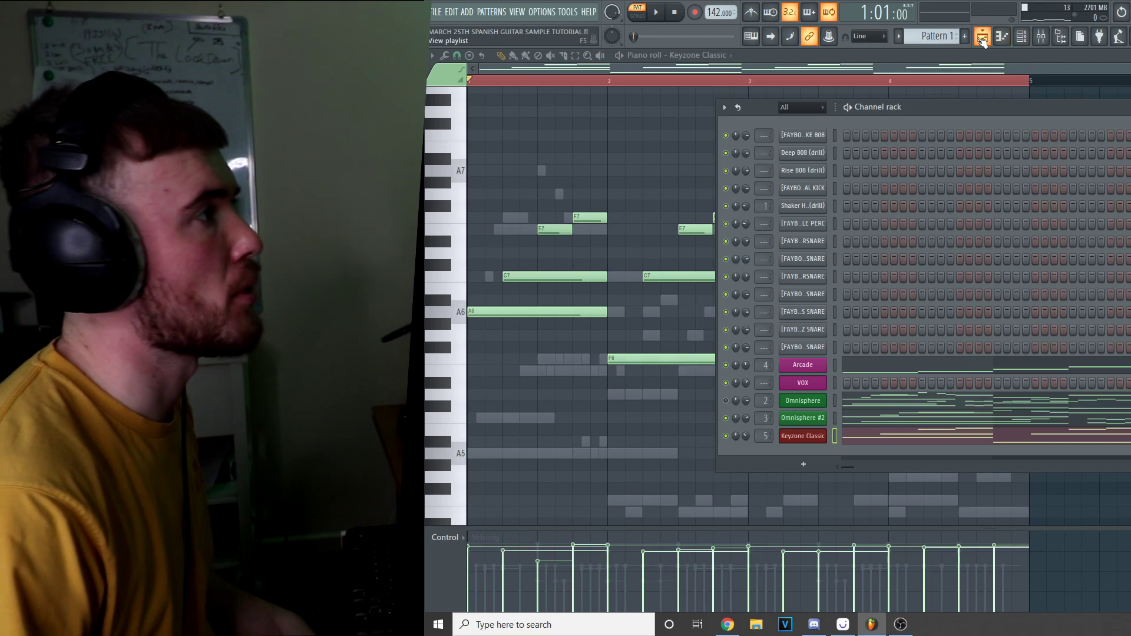
{"action": "left_click", "coordinate": [982, 38]}
{"action": "left_click", "coordinate": [930, 38]}
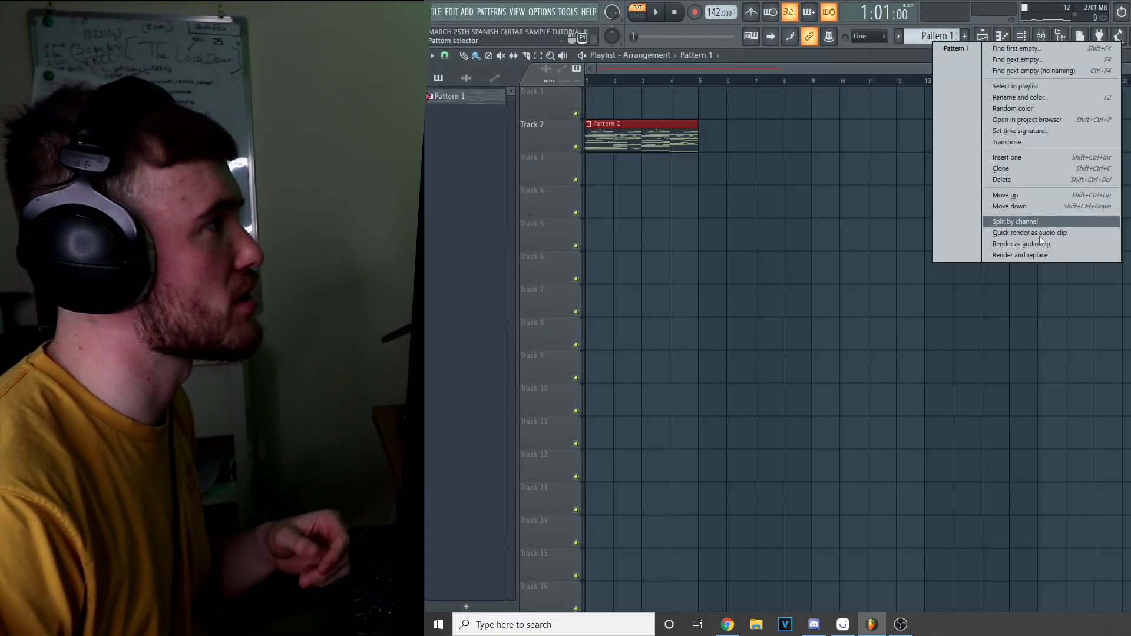
{"action": "left_click", "coordinate": [1041, 221]}
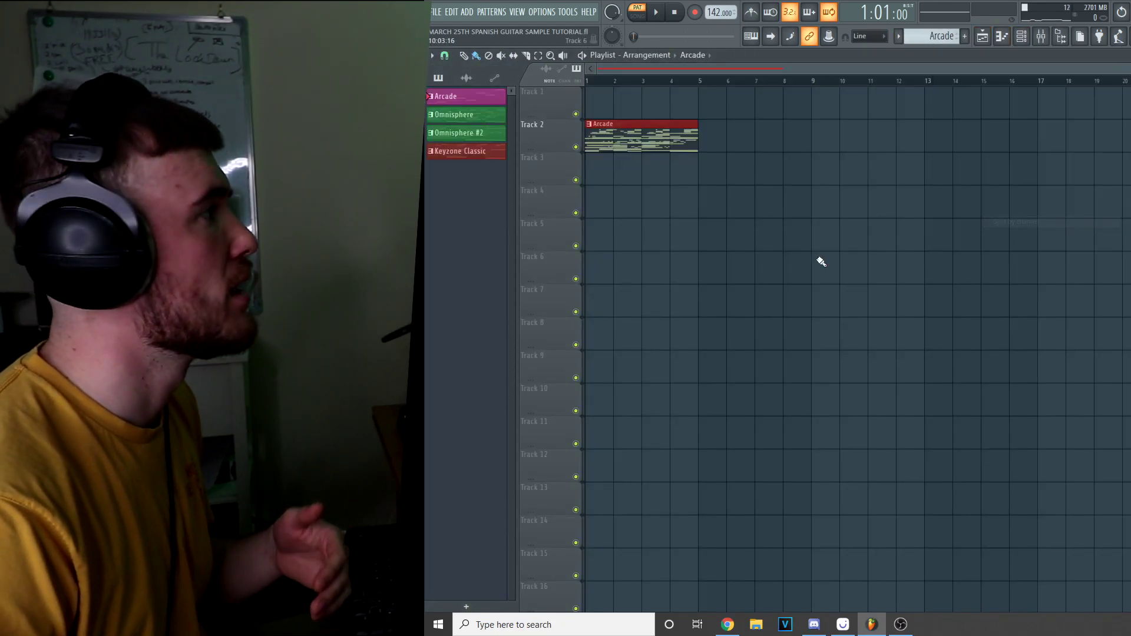
{"action": "key", "text": "ctrl+a"}
{"action": "key", "text": "Delete"}
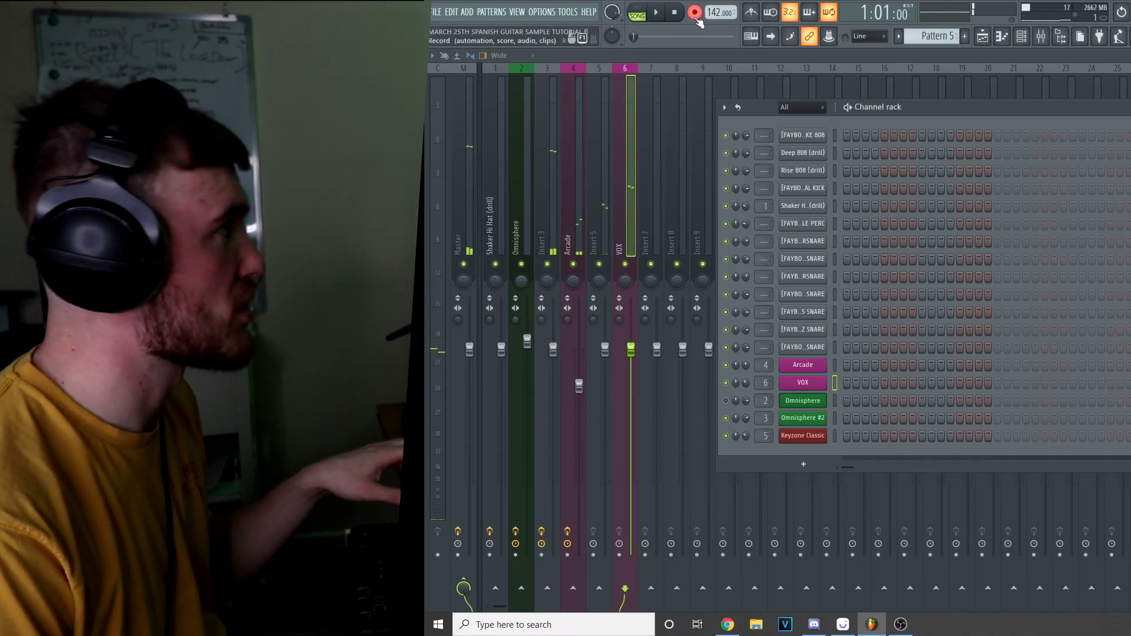
Arm recording and record a four-bar VOX part into Pattern 5 alongside the other playlist parts.
{"action": "left_click", "coordinate": [695, 15]}
{"action": "left_click", "coordinate": [1016, 395]}
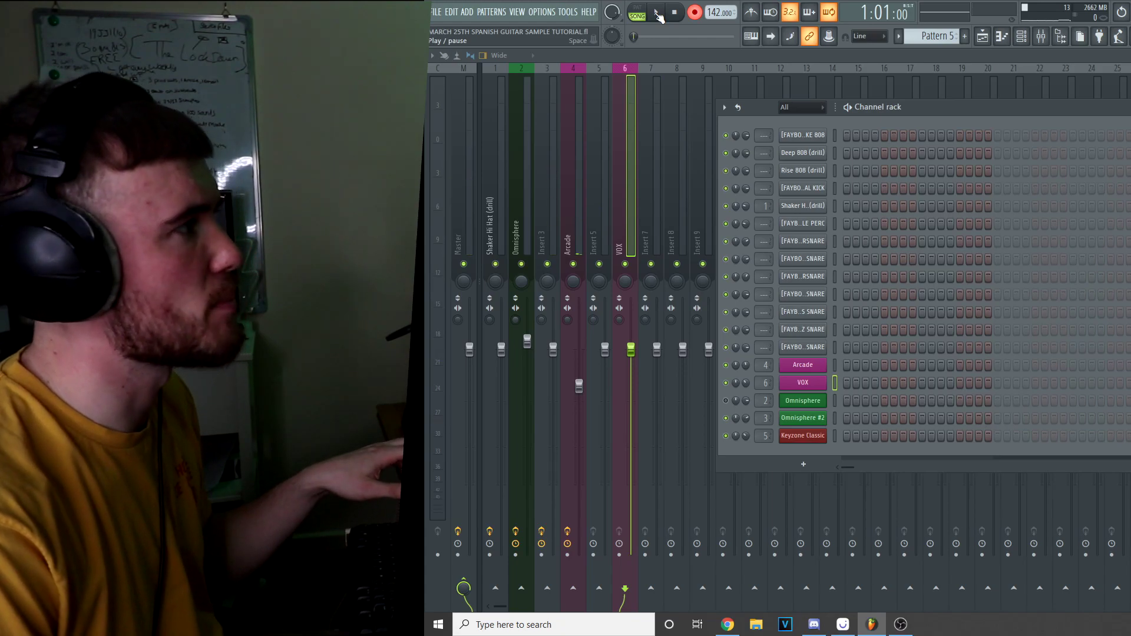
{"action": "left_click", "coordinate": [984, 38]}
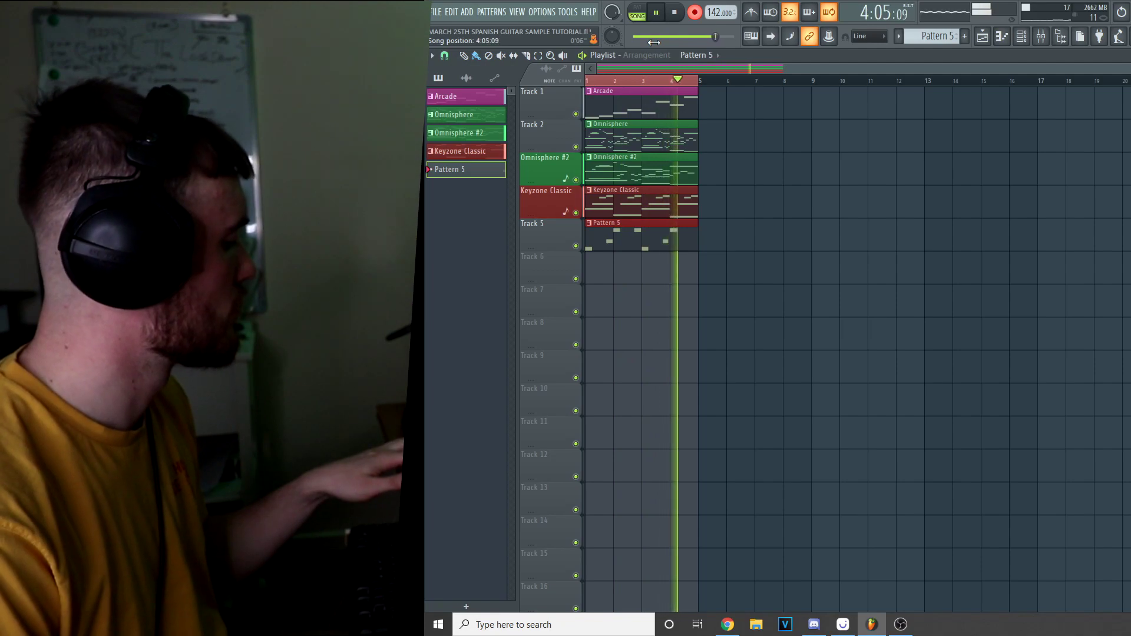
Level the velocities of Pattern 5's VOX notes and add two progressively softer C5 repeats after the first note.
{"action": "double_click", "coordinate": [663, 240]}
{"action": "key", "text": "ctrl+a"}
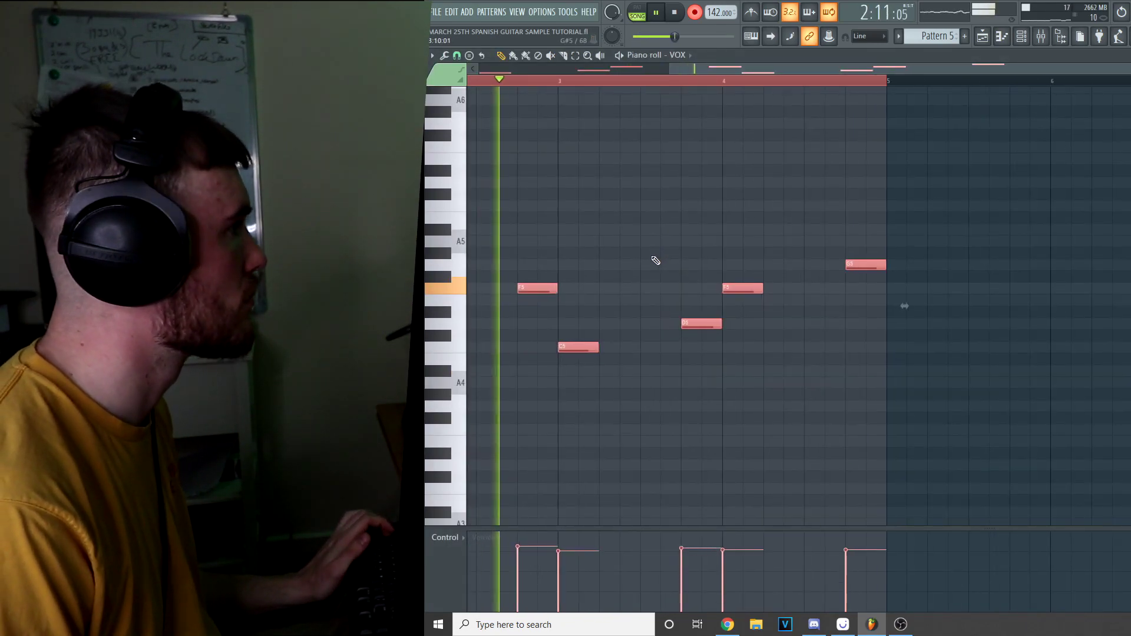
{"action": "scroll", "coordinate": [653, 260], "scroll_direction": "down", "scroll_amount": 1}
{"action": "scroll", "coordinate": [795, 341], "scroll_direction": "up", "scroll_amount": 4}
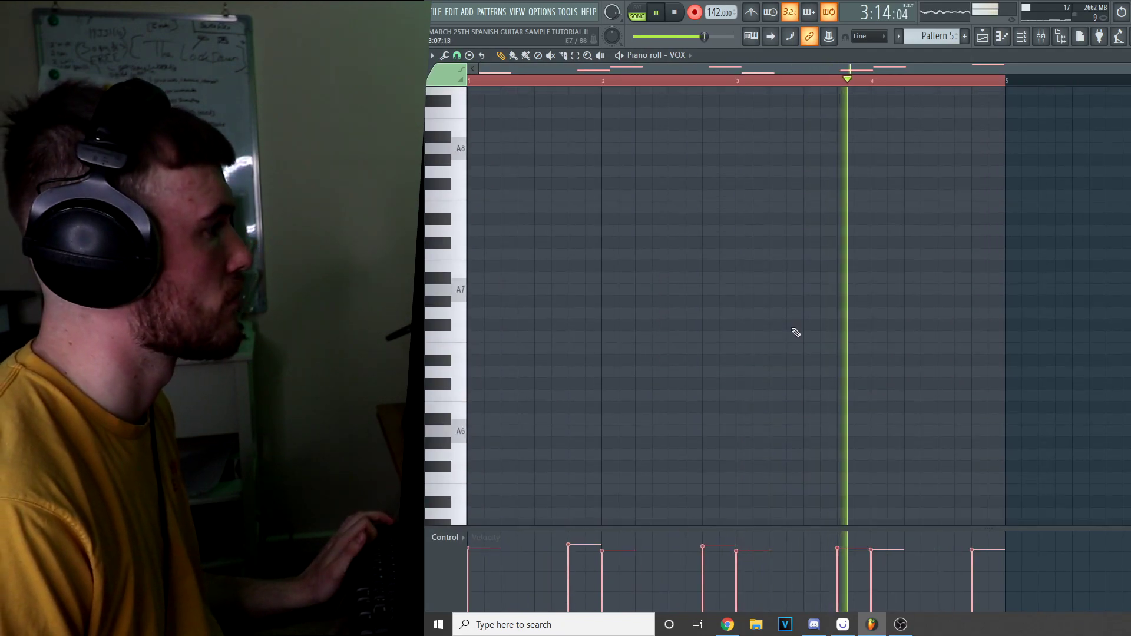
{"action": "scroll", "coordinate": [648, 318], "scroll_direction": "down", "scroll_amount": 4}
{"action": "left_click", "coordinate": [505, 310]}
{"action": "key", "text": "space"}
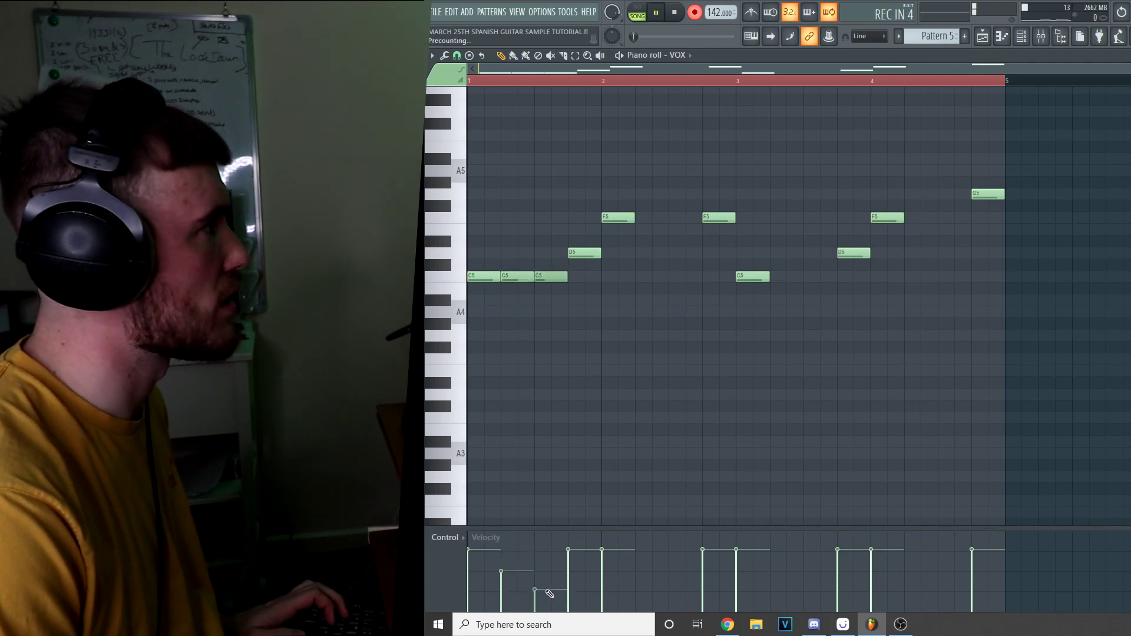
Add two progressively softer F5 repeats after the first F5 in bars 2 and 4, auditioning the VOX part.
{"action": "key", "text": "space"}
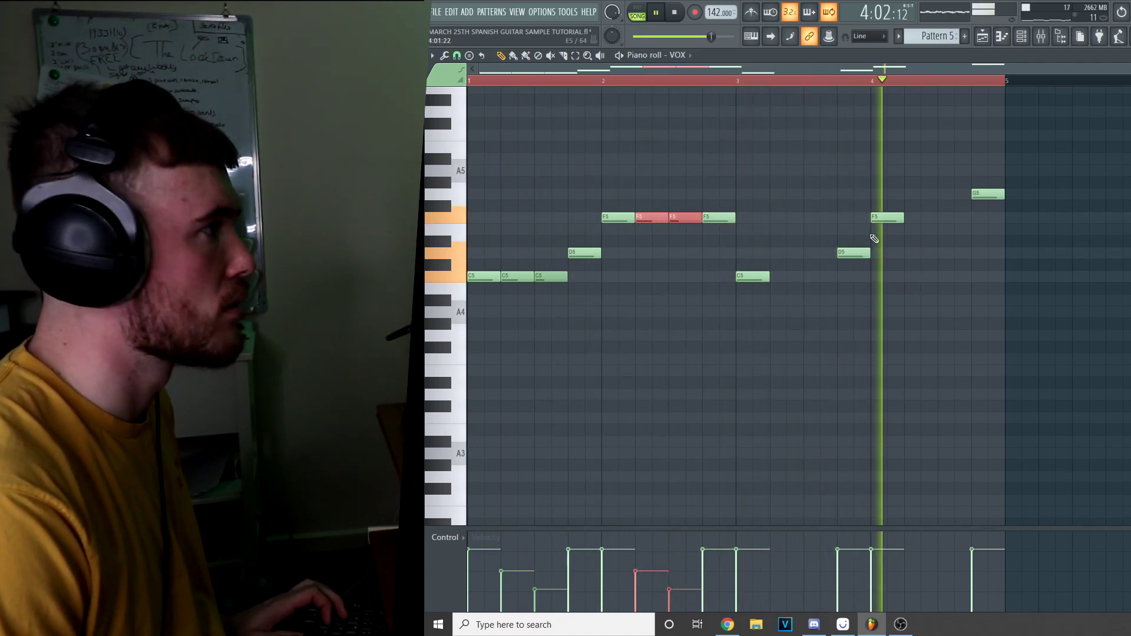
{"action": "key", "text": "space"}
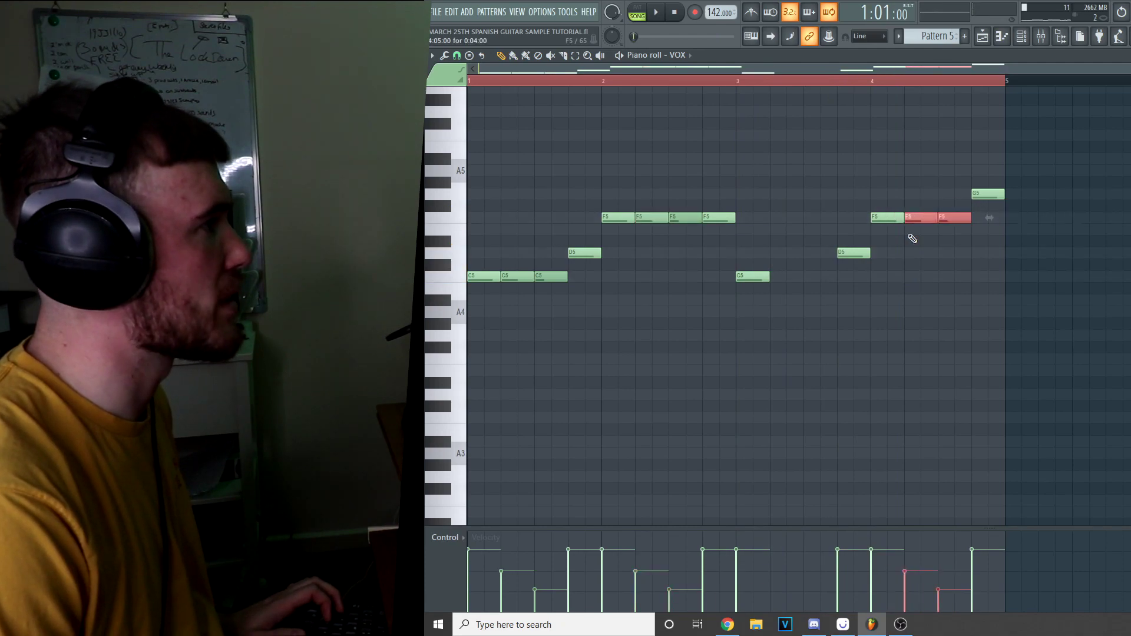
{"action": "key", "text": "space"}
{"action": "key", "text": "space"}
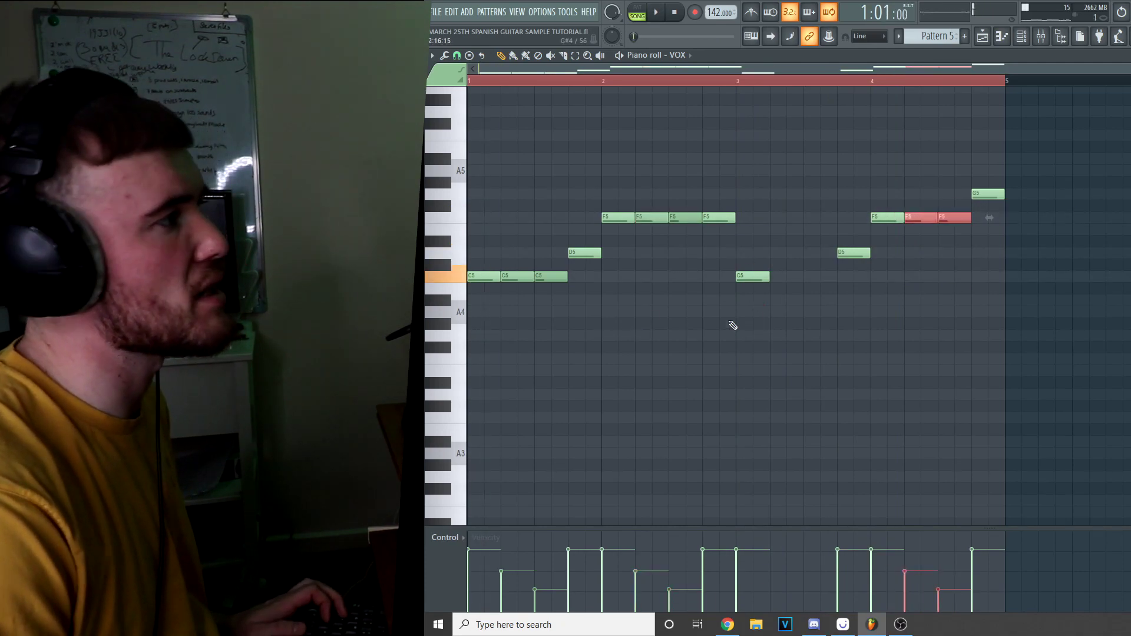
{"action": "key", "text": "space"}
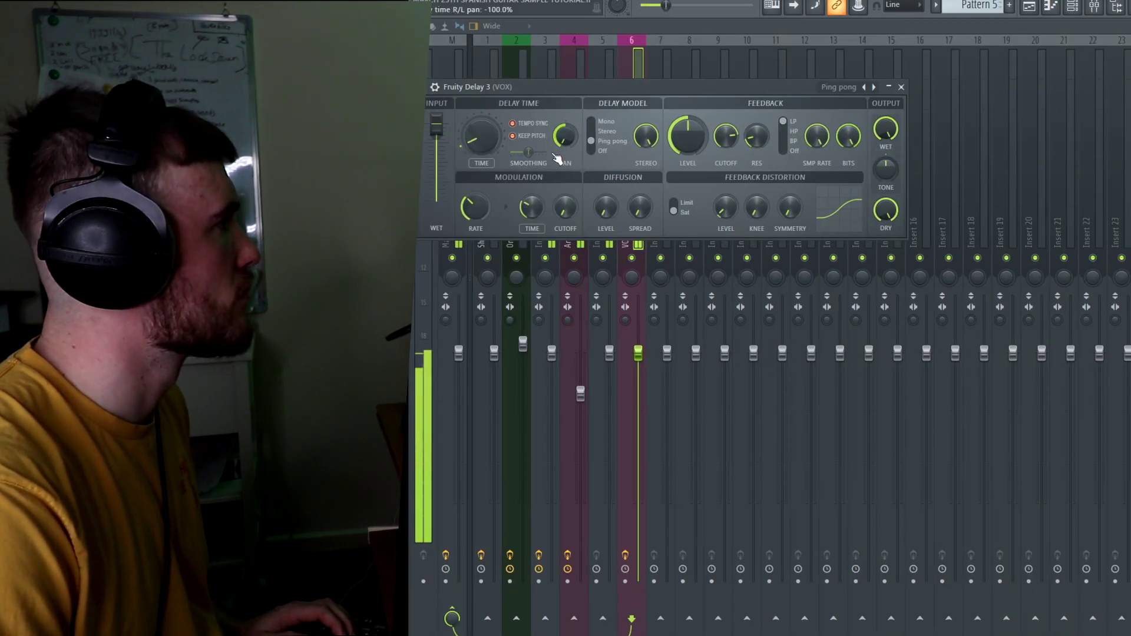
Raise the delay time of the VOX track's ping-pong Fruity Delay 3 and switch its feedback filter to HP.
{"action": "left_click_drag", "start_coordinate": [479, 149], "coordinate": [479, 166]}
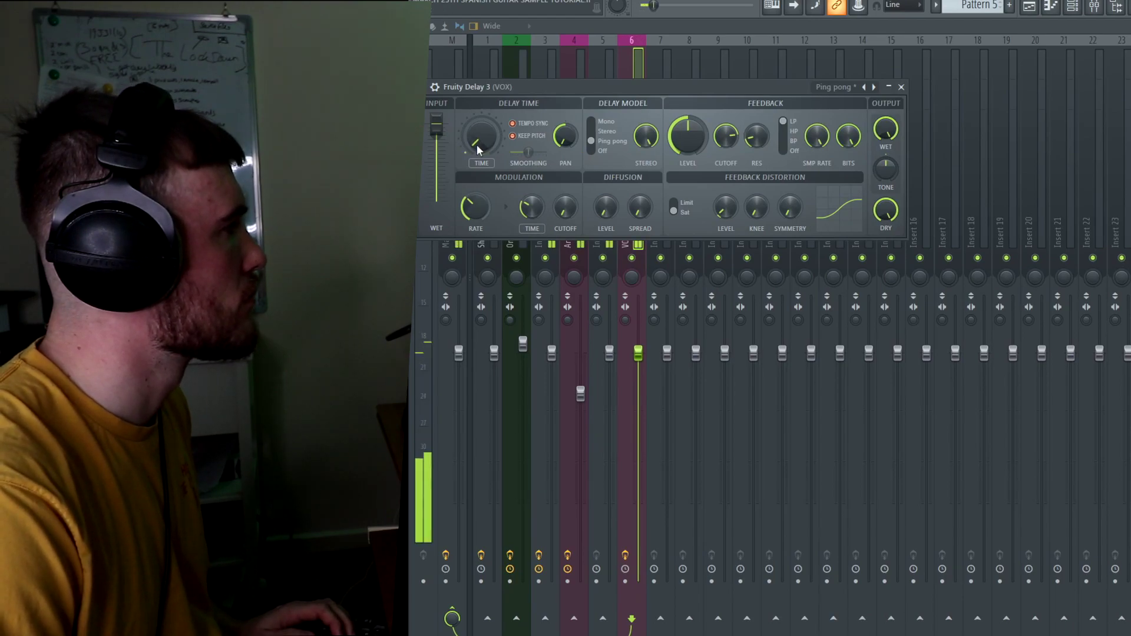
{"action": "left_click_drag", "start_coordinate": [478, 148], "coordinate": [478, 106]}
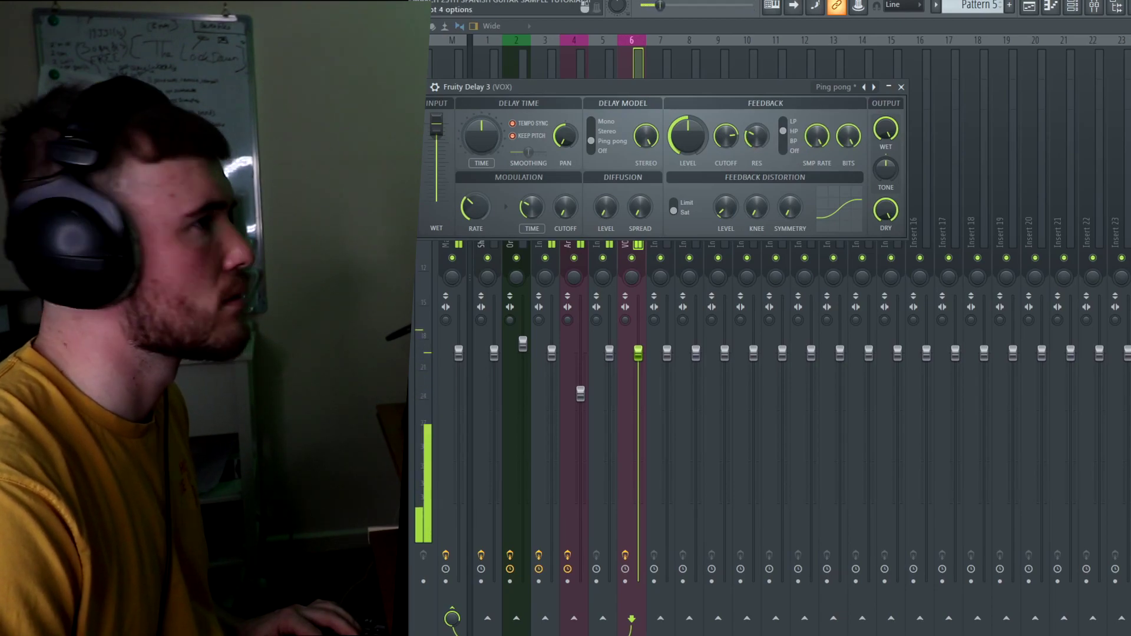
{"action": "key", "text": "Escape"}
Load the STANDARD MELODY EQ preset into a Fruity parametric EQ 2 on the VOX track.
{"action": "left_click", "coordinate": [861, 285]}
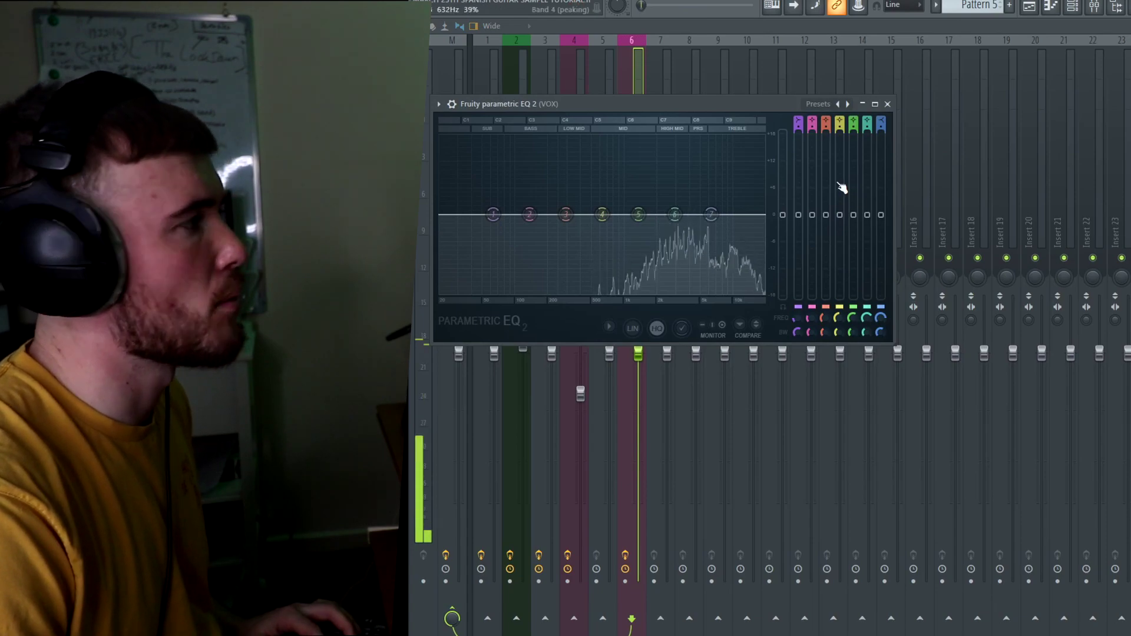
{"action": "left_click", "coordinate": [825, 104]}
{"action": "left_click", "coordinate": [870, 122]}
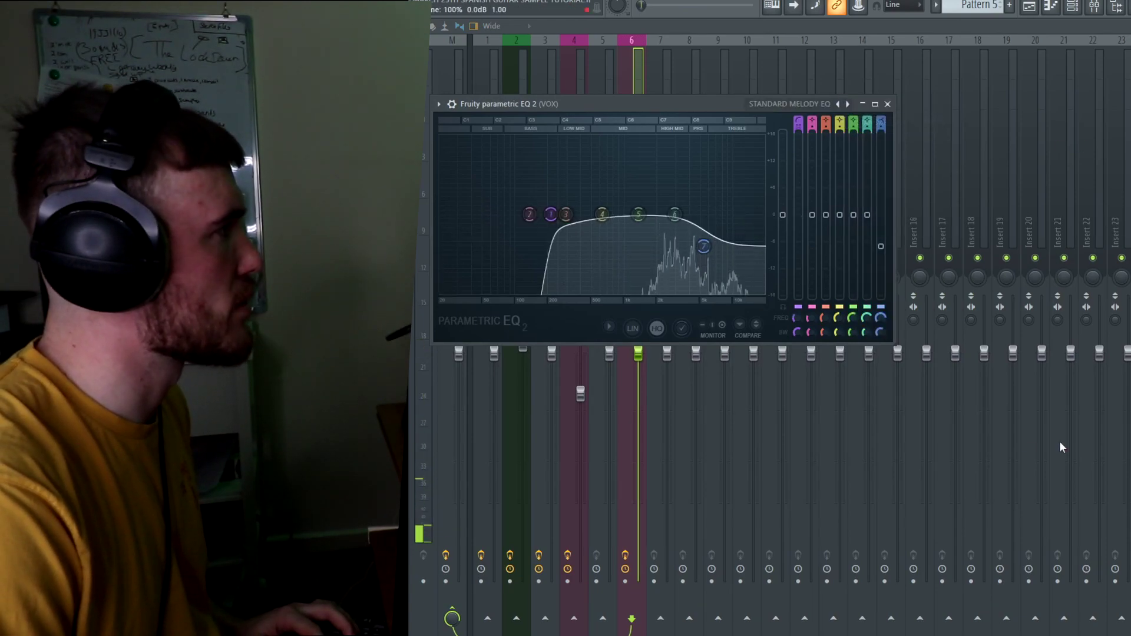
{"action": "key", "text": "Escape"}
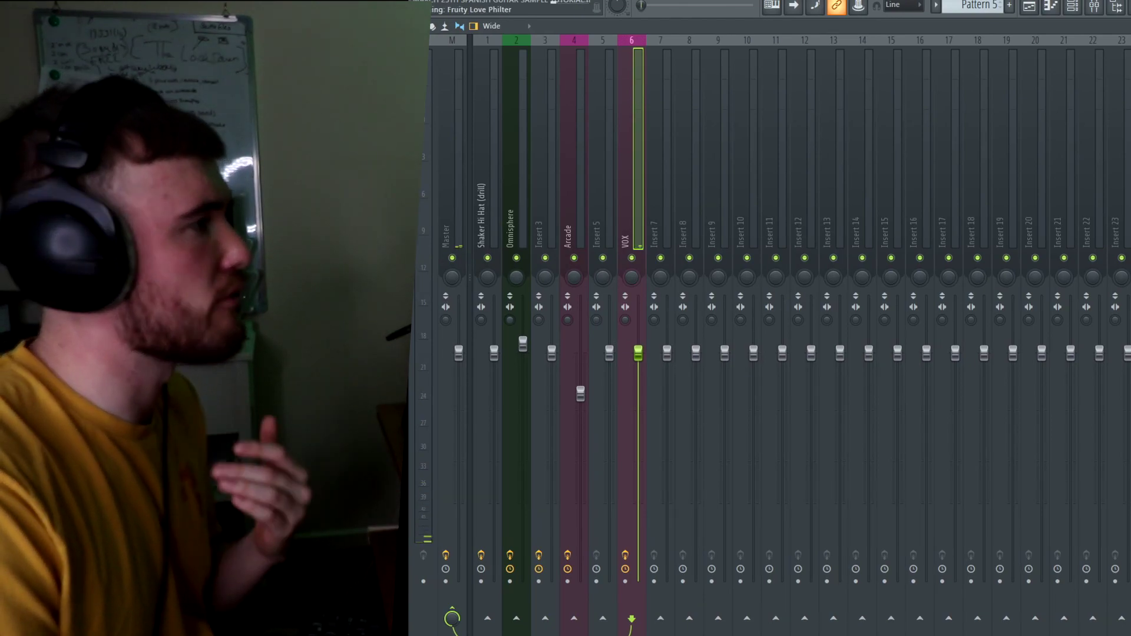
Load the Simple triangle highpass LFO preset into Fruity Love Philter on the VOX track and adjust its modulation.
{"action": "left_click", "coordinate": [1128, 118]}
{"action": "left_click", "coordinate": [858, 120]}
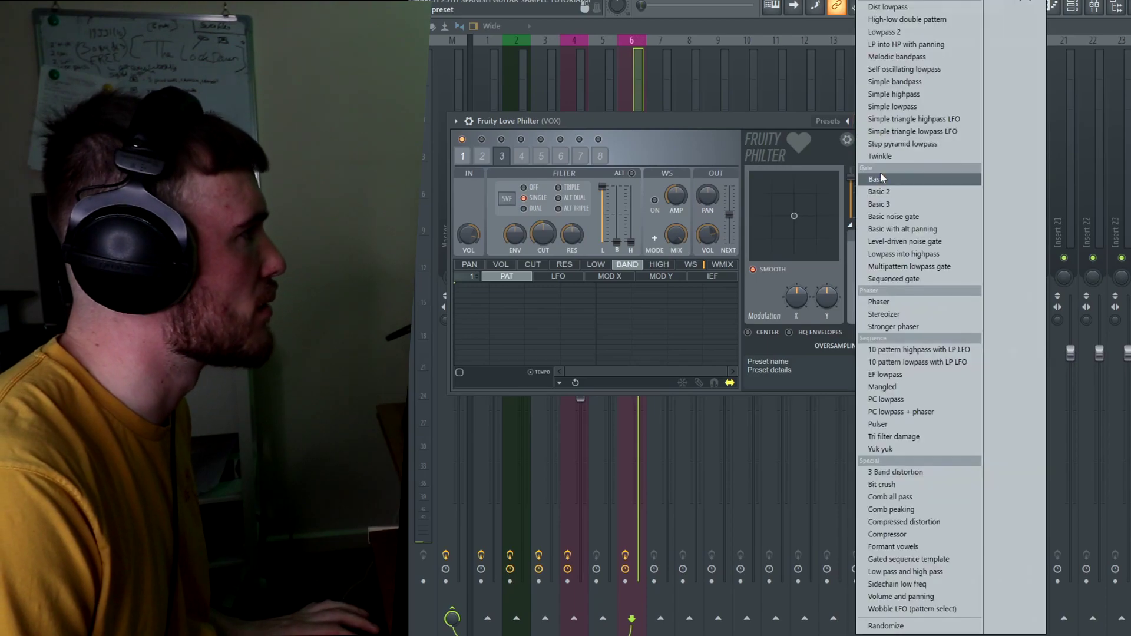
{"action": "left_click", "coordinate": [924, 121]}
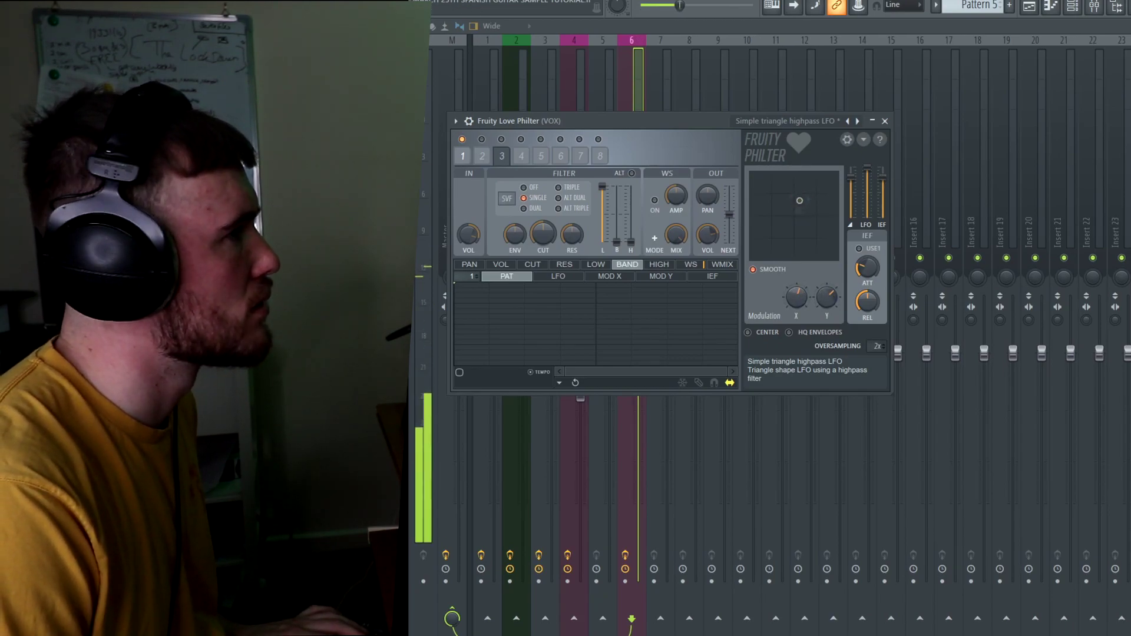
{"action": "key", "text": "Escape"}
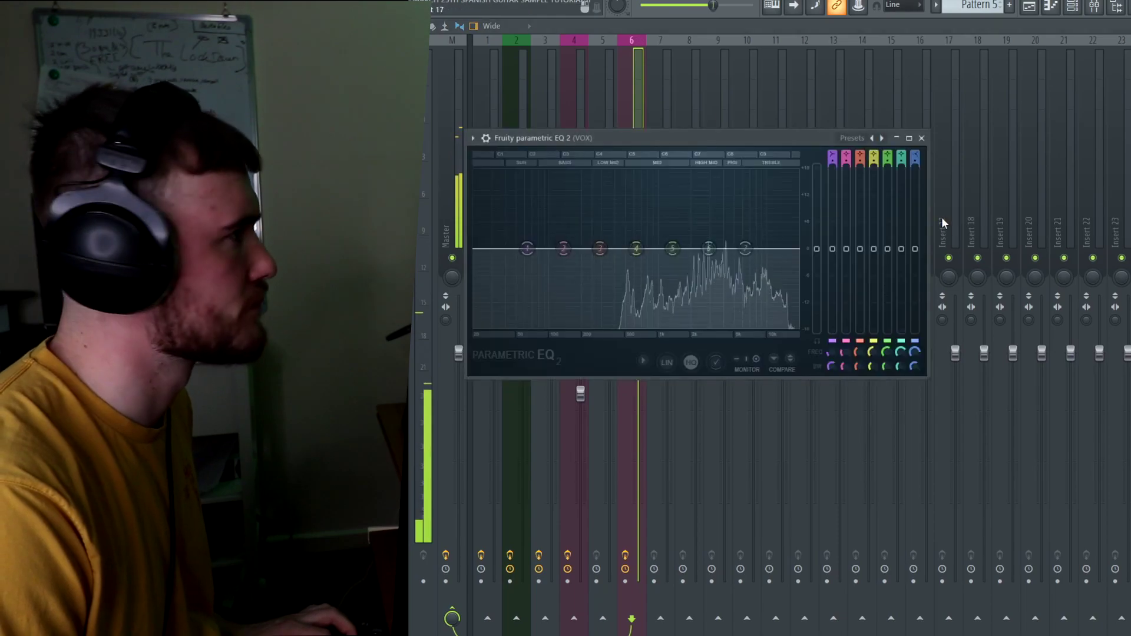
Apply STANDARD MELODY EQ to the VOX track's second parametric EQ, cutting the high shelf fully and raising the low cut.
{"action": "left_click", "coordinate": [882, 138]}
{"action": "left_click", "coordinate": [907, 155]}
{"action": "left_click_drag", "start_coordinate": [757, 254], "coordinate": [735, 319]}
{"action": "left_click_drag", "start_coordinate": [585, 248], "coordinate": [615, 248]}
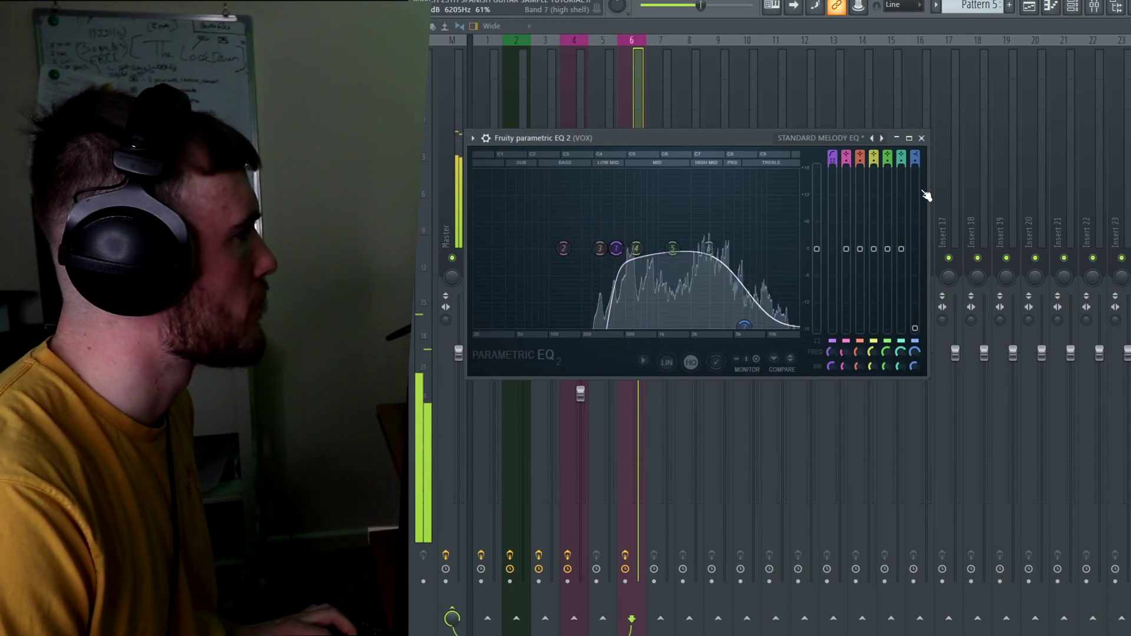
{"action": "left_click", "coordinate": [921, 138]}
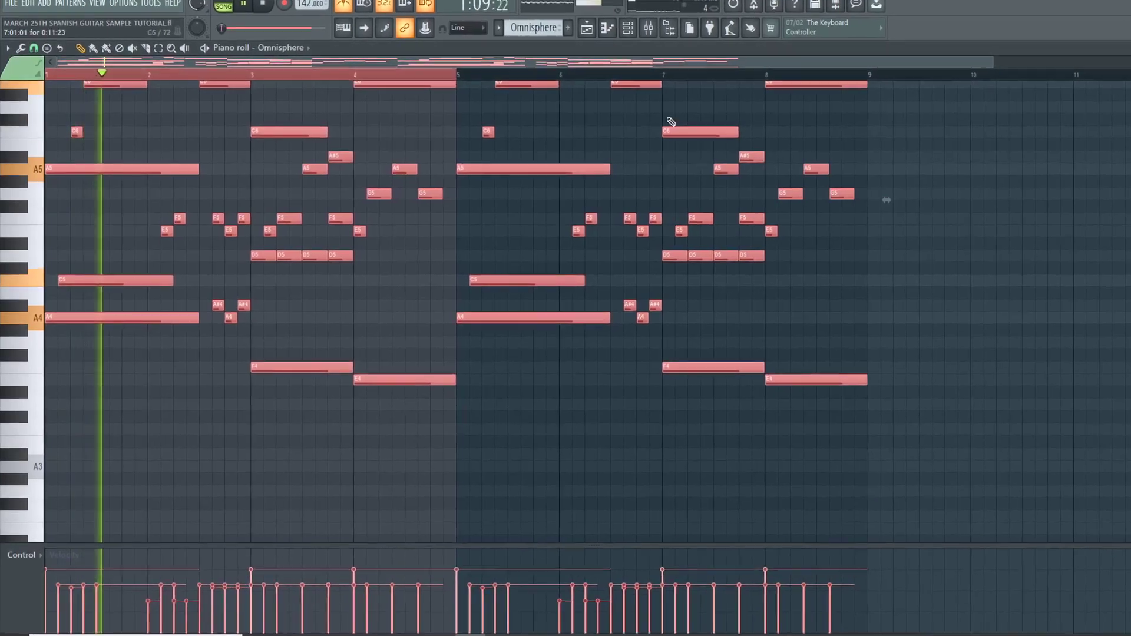
Set HalfTime on the Omnisphere mixer track to a 1/8 loop and adjust its smoothing, returning to the playlist.
{"action": "left_click", "coordinate": [636, 32]}
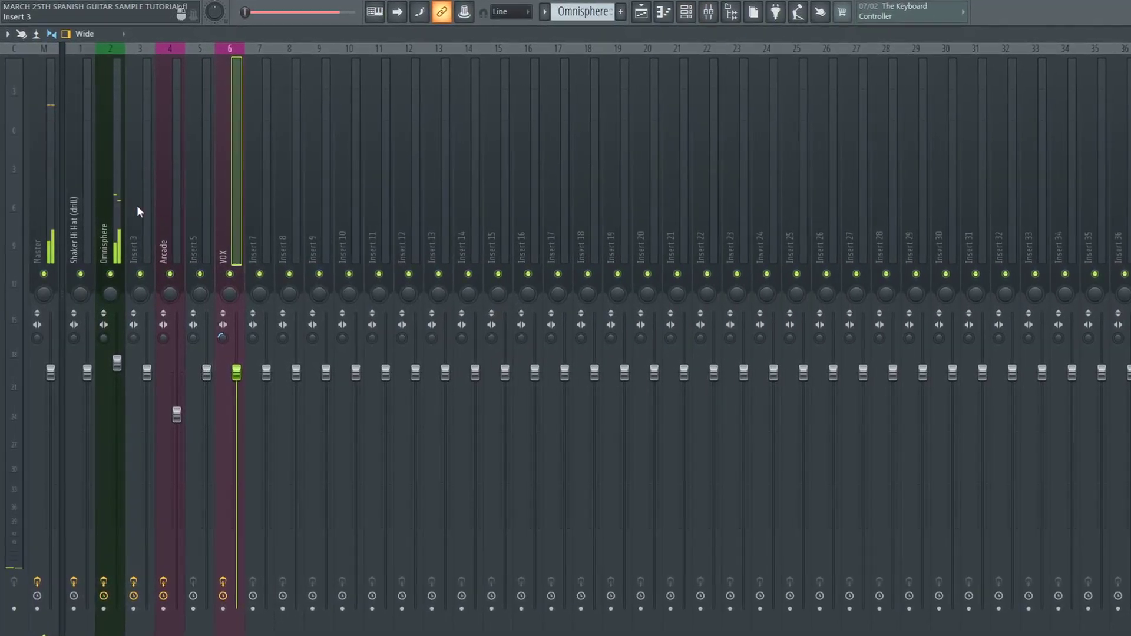
{"action": "left_click", "coordinate": [112, 204]}
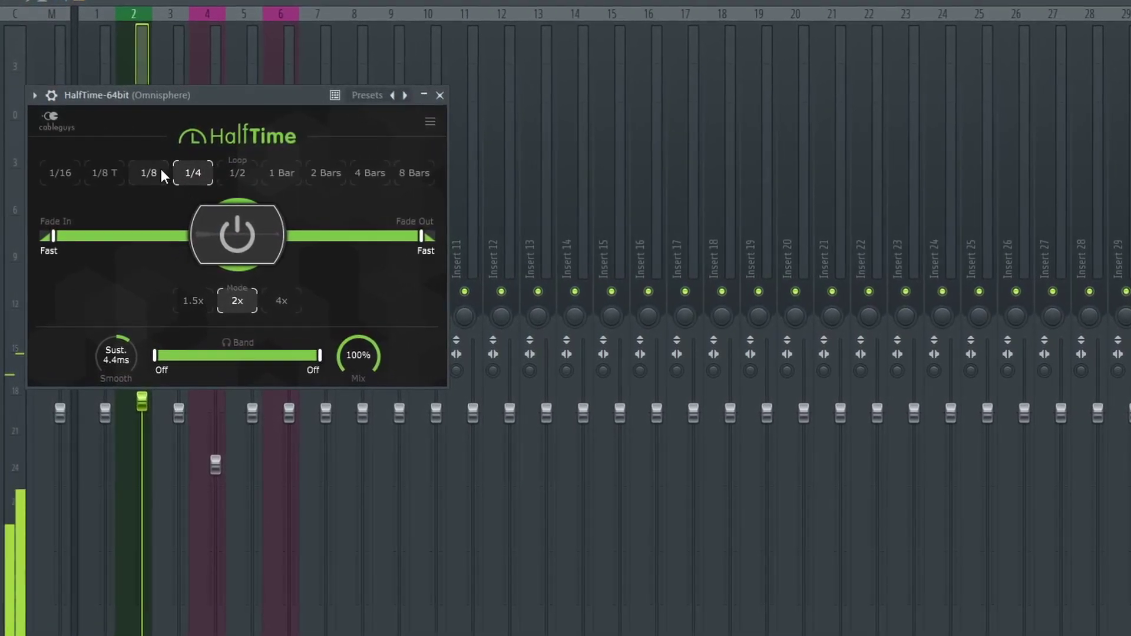
{"action": "left_click", "coordinate": [156, 172]}
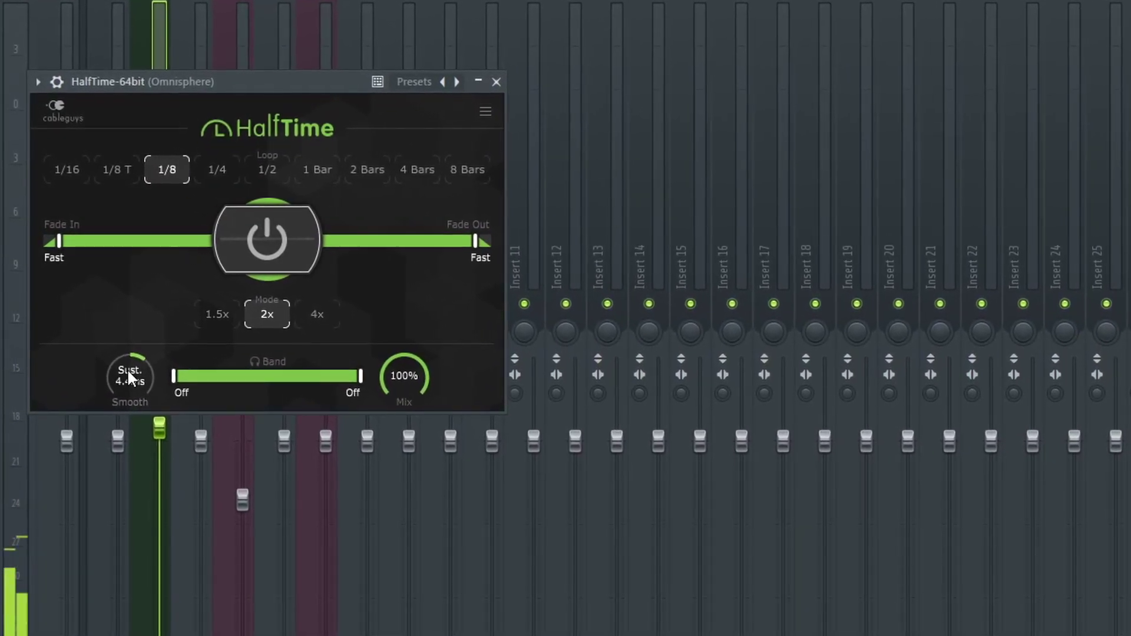
{"action": "left_click_drag", "start_coordinate": [131, 376], "coordinate": [131, 342]}
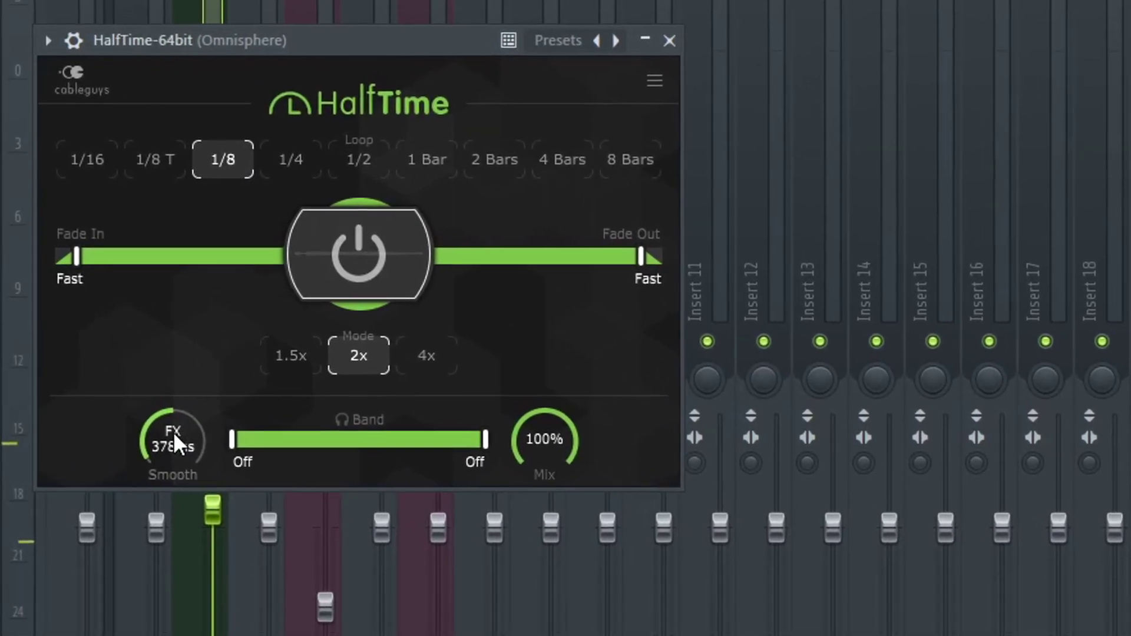
{"action": "left_click_drag", "start_coordinate": [166, 435], "coordinate": [197, 489]}
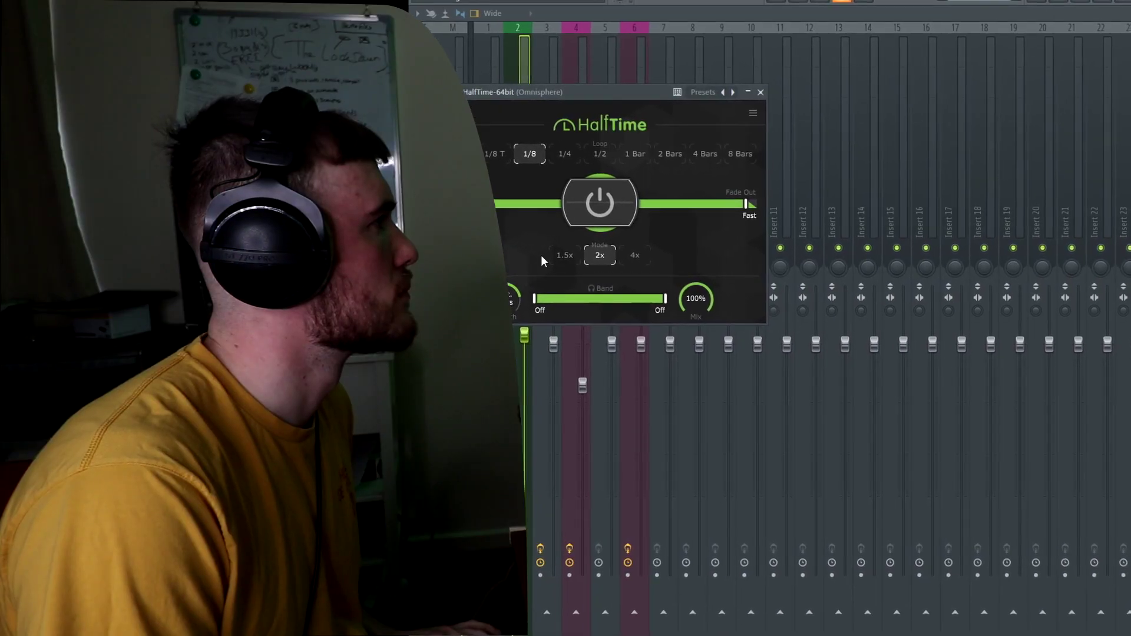
{"action": "left_click", "coordinate": [758, 93]}
{"action": "key", "text": "F5"}
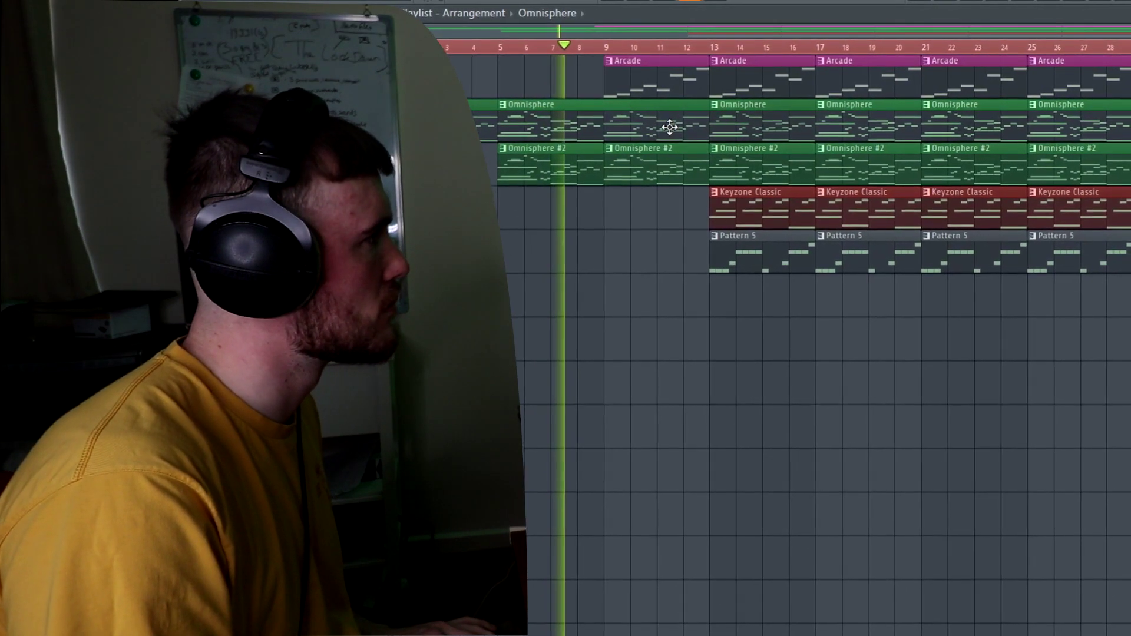
Delete the Omnisphere clips from bar 13 onward in the playlist and return to the arrangement.
{"action": "right_click", "coordinate": [739, 128]}
{"action": "right_click", "coordinate": [936, 133]}
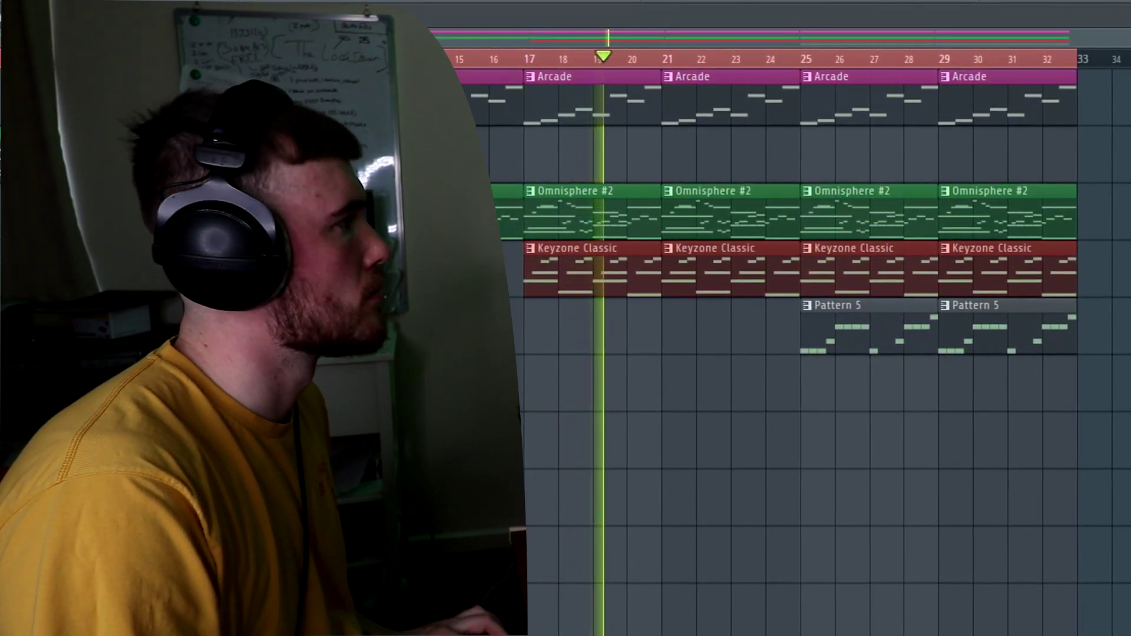
{"action": "double_click", "coordinate": [674, 110]}
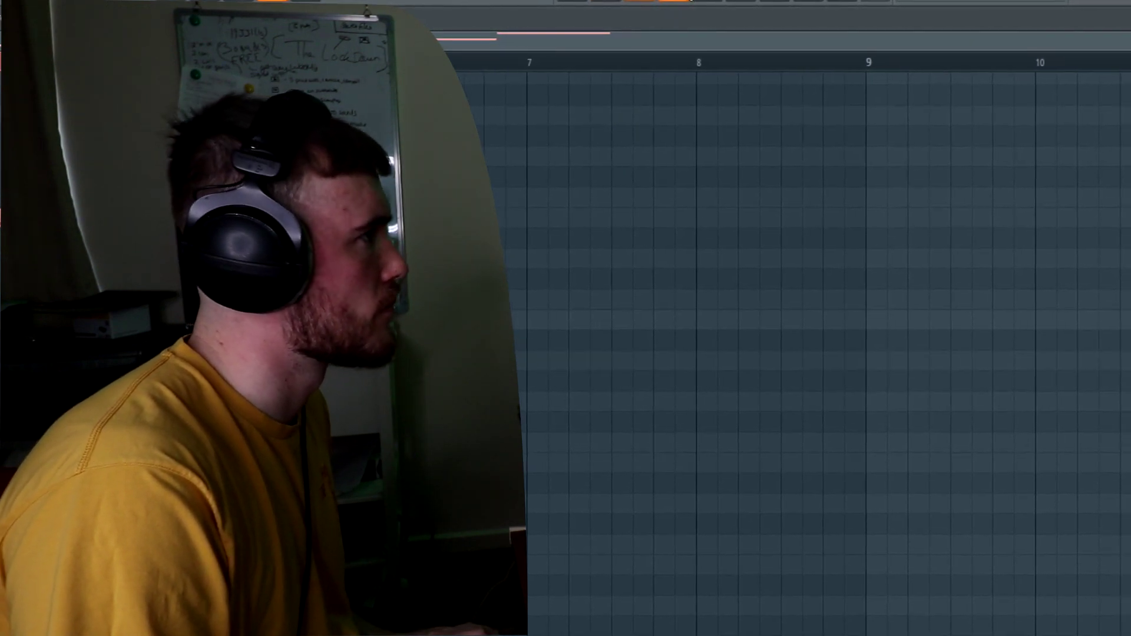
{"action": "key", "text": "F9"}
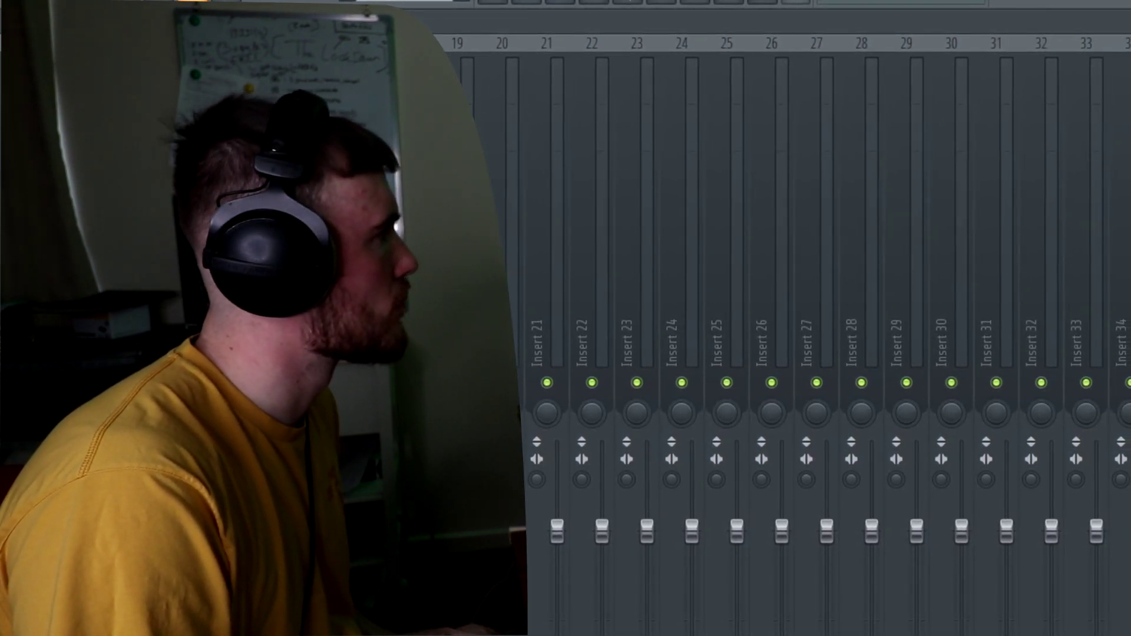
{"action": "left_click", "coordinate": [471, 6]}
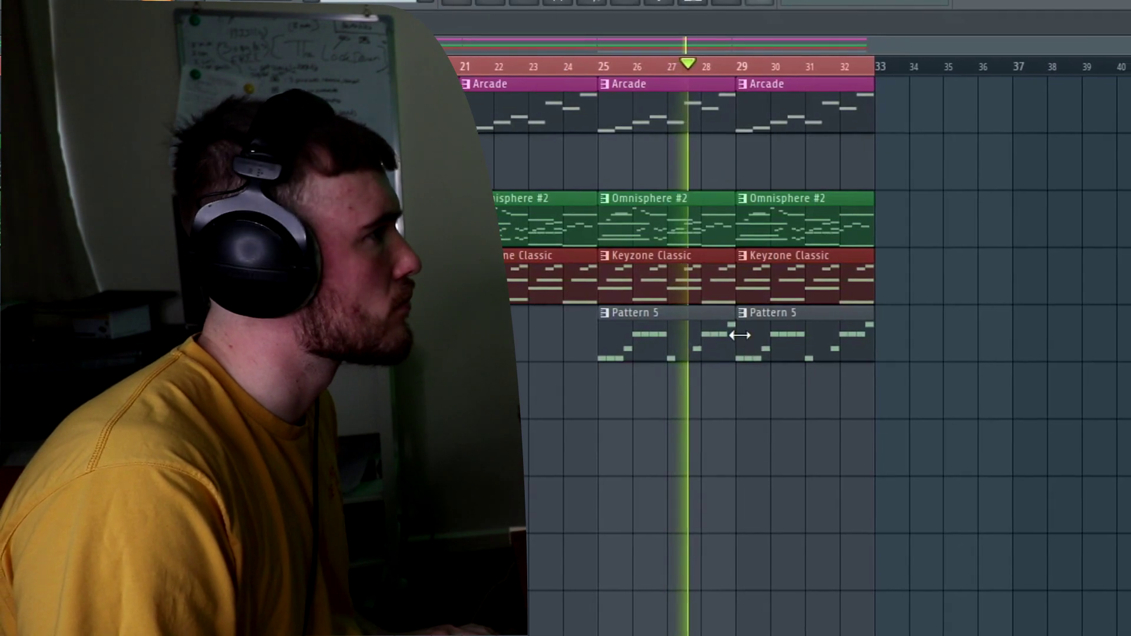
Delete the Keyzone Classic clips in bars 25 to 32 and the Omnisphere #2 clip at bar 29.
{"action": "right_click", "coordinate": [711, 289]}
{"action": "right_click", "coordinate": [805, 262]}
{"action": "right_click", "coordinate": [771, 222]}
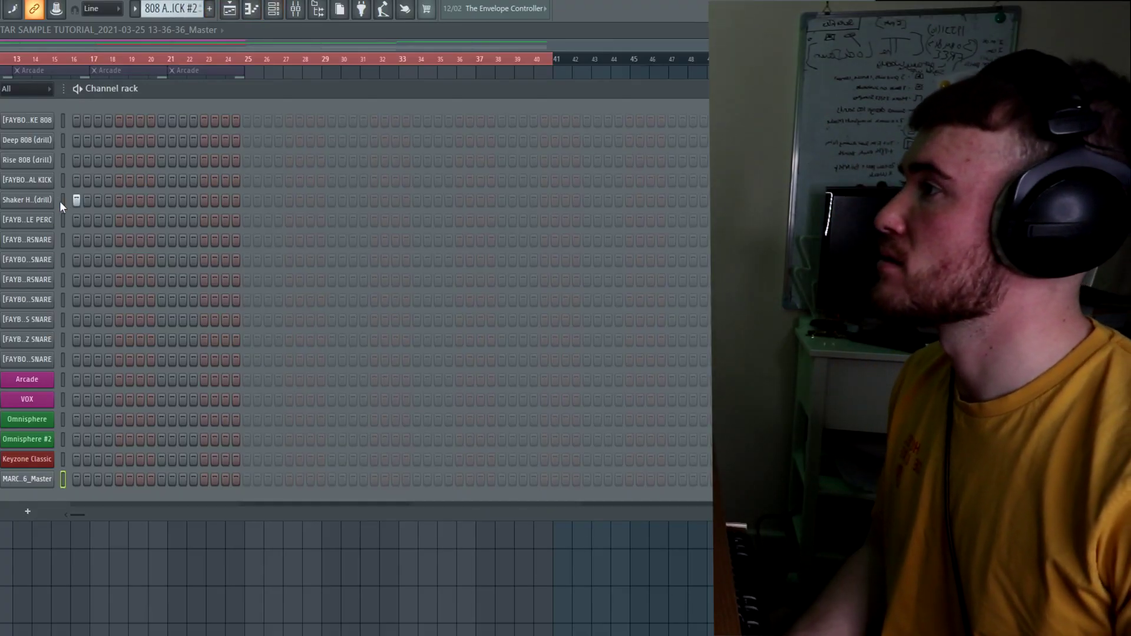
Place a Shaker Hi Hat (drill) hit on the first step of Pattern 7 and view it in the piano roll.
{"action": "left_click", "coordinate": [62, 200]}
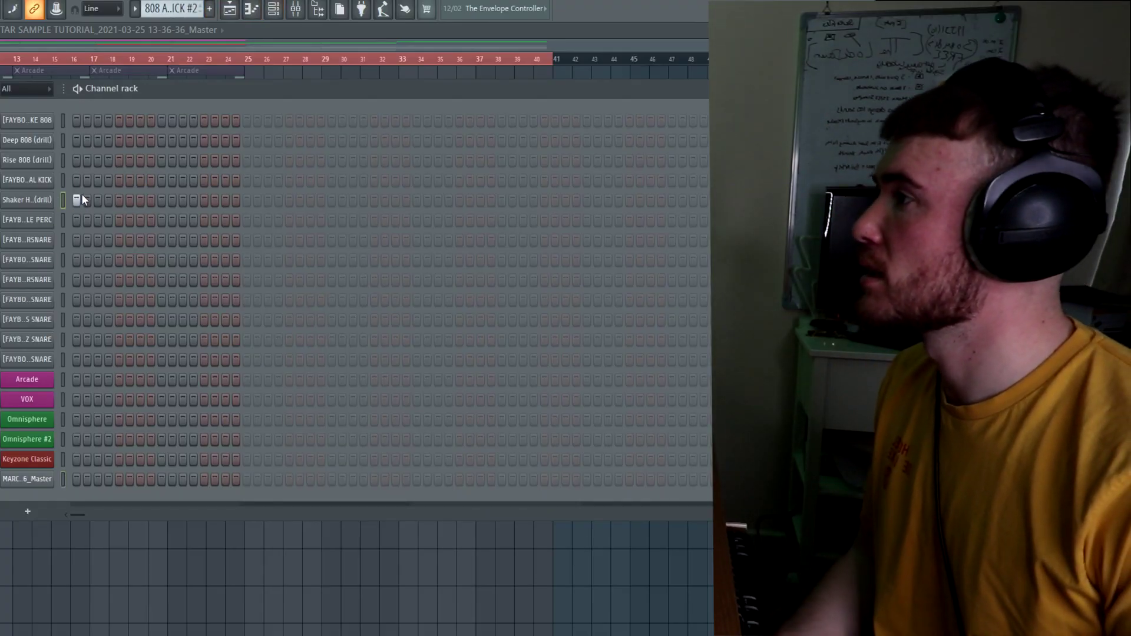
{"action": "scroll", "coordinate": [172, 12], "scroll_direction": "down", "scroll_amount": 1}
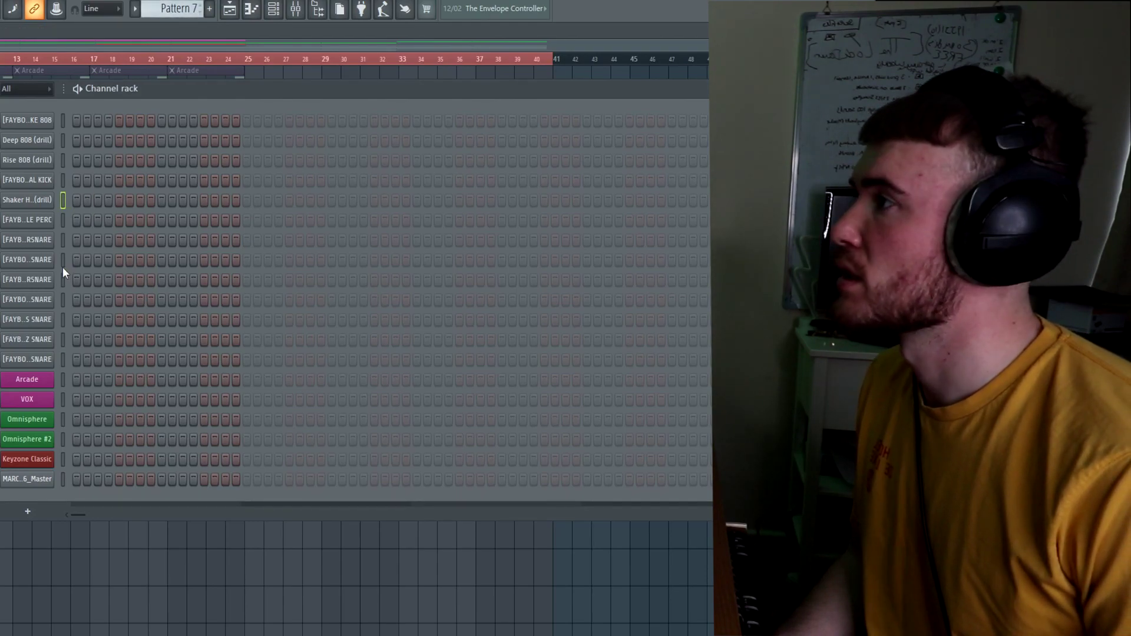
{"action": "key", "text": "F6"}
{"action": "key", "text": "space"}
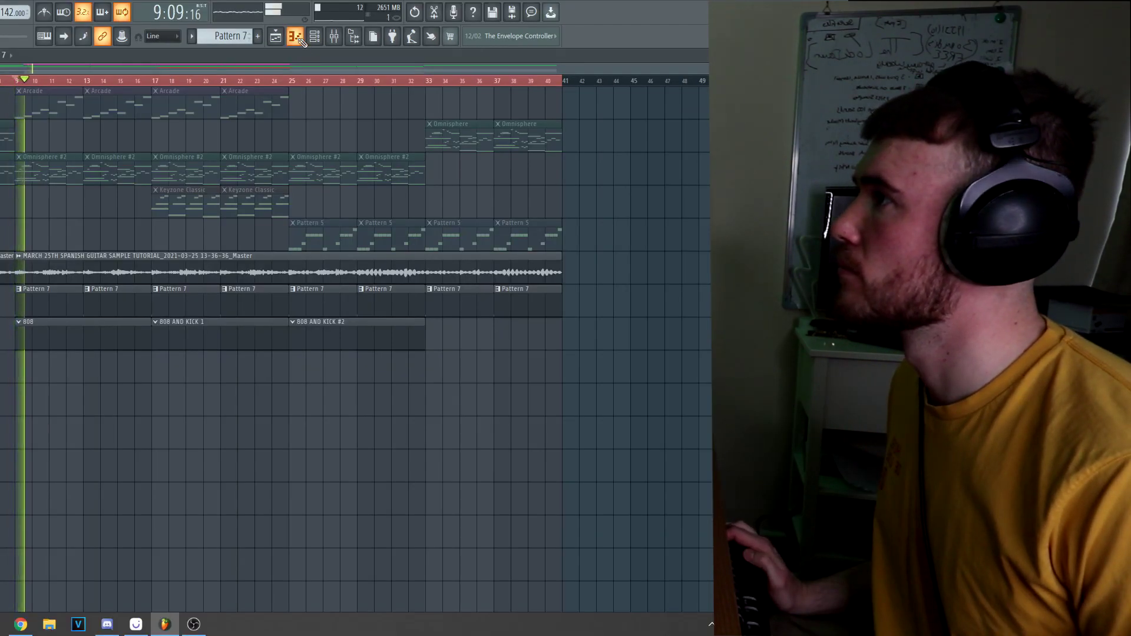
{"action": "key", "text": "F7"}
{"action": "key", "text": "space"}
{"action": "left_click", "coordinate": [312, 37]}
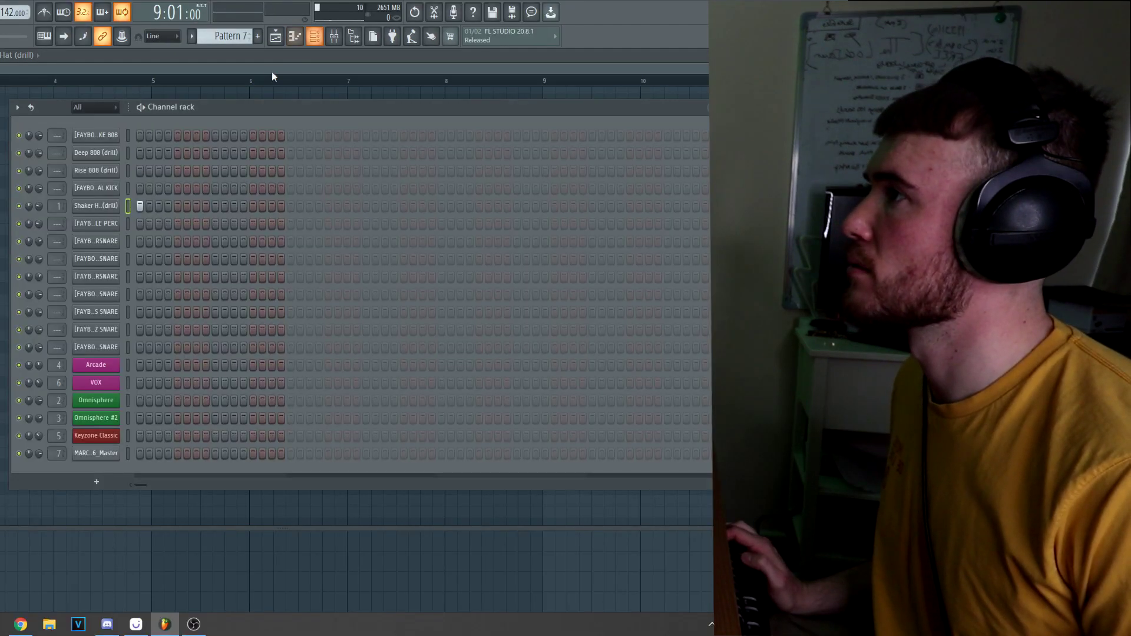
Check the Shaker Hi Hat channel's sampler settings and its mixer track, returning to the channel rack.
{"action": "left_click", "coordinate": [96, 210]}
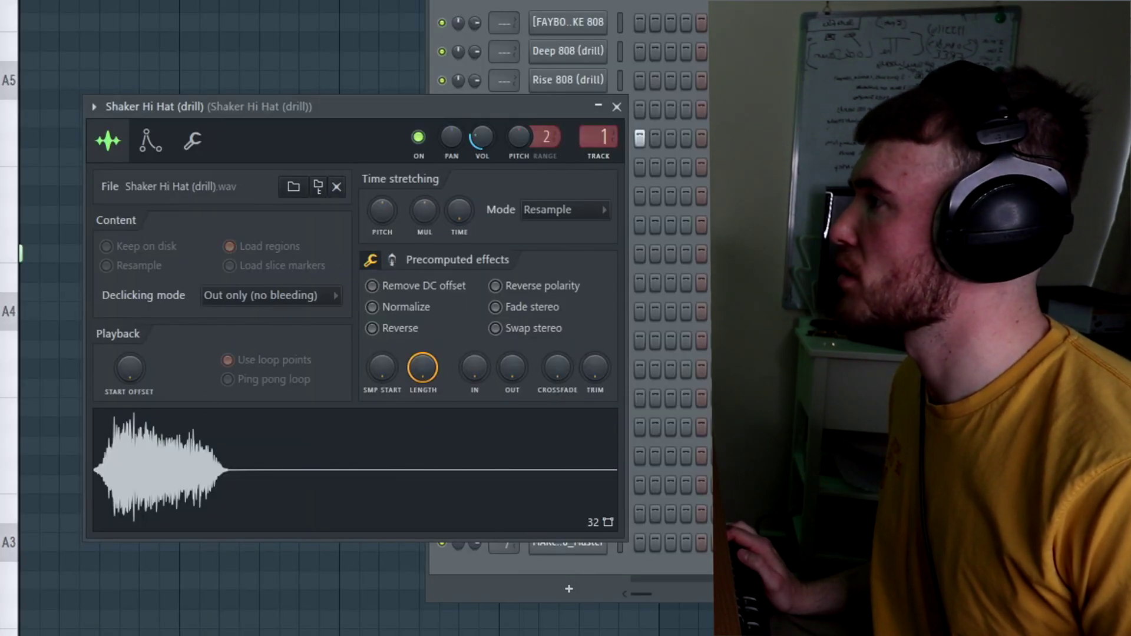
{"action": "key", "text": "F9"}
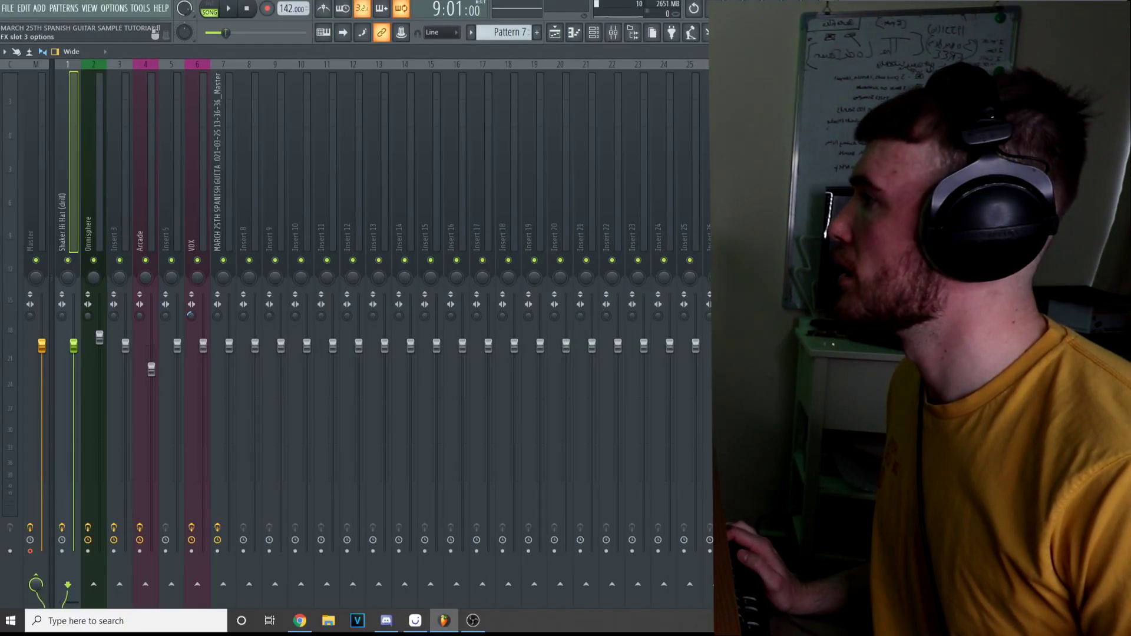
{"action": "key", "text": "F6"}
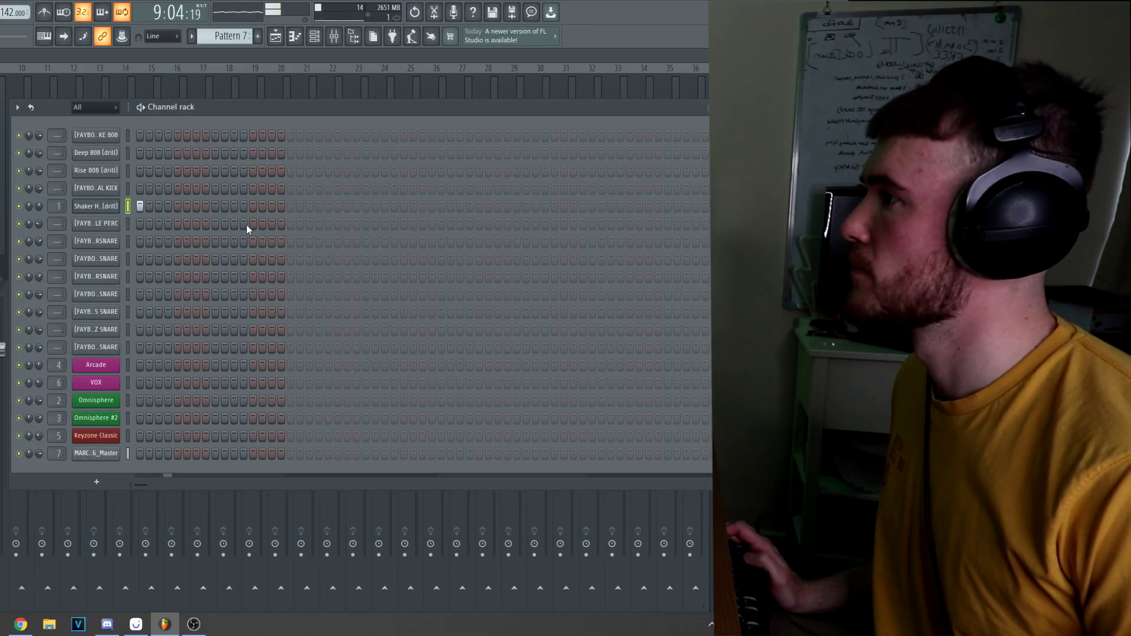
Program the perc channel in Pattern 7 with hits on steps 15, 37, 40, 47 and 61.
{"action": "left_click", "coordinate": [271, 224]}
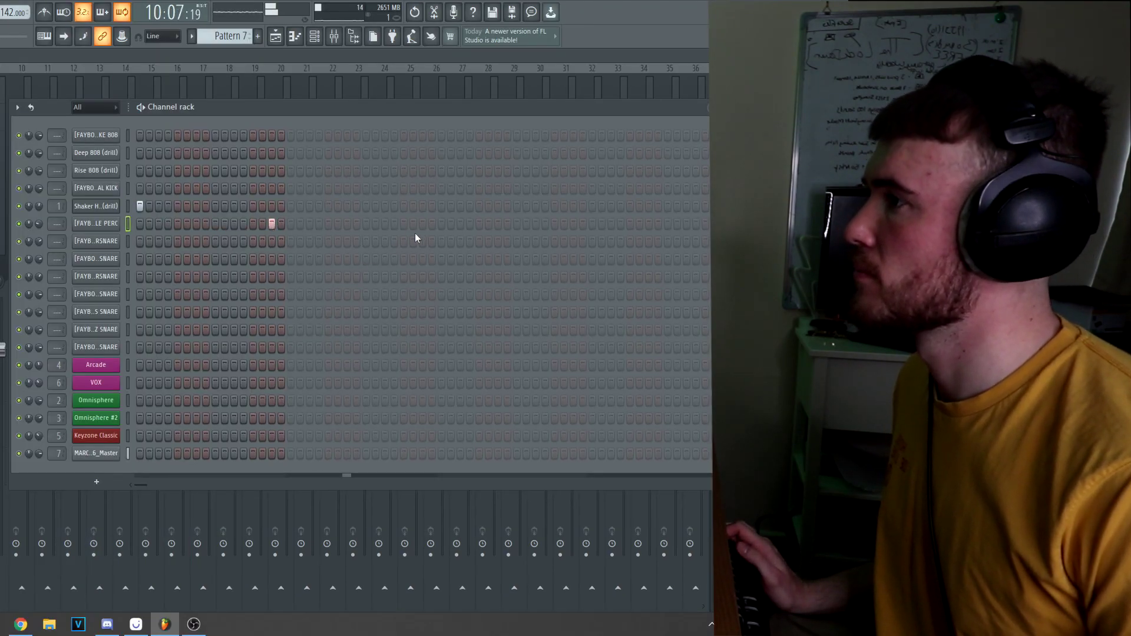
{"action": "left_click", "coordinate": [479, 224]}
{"action": "left_click", "coordinate": [507, 224]}
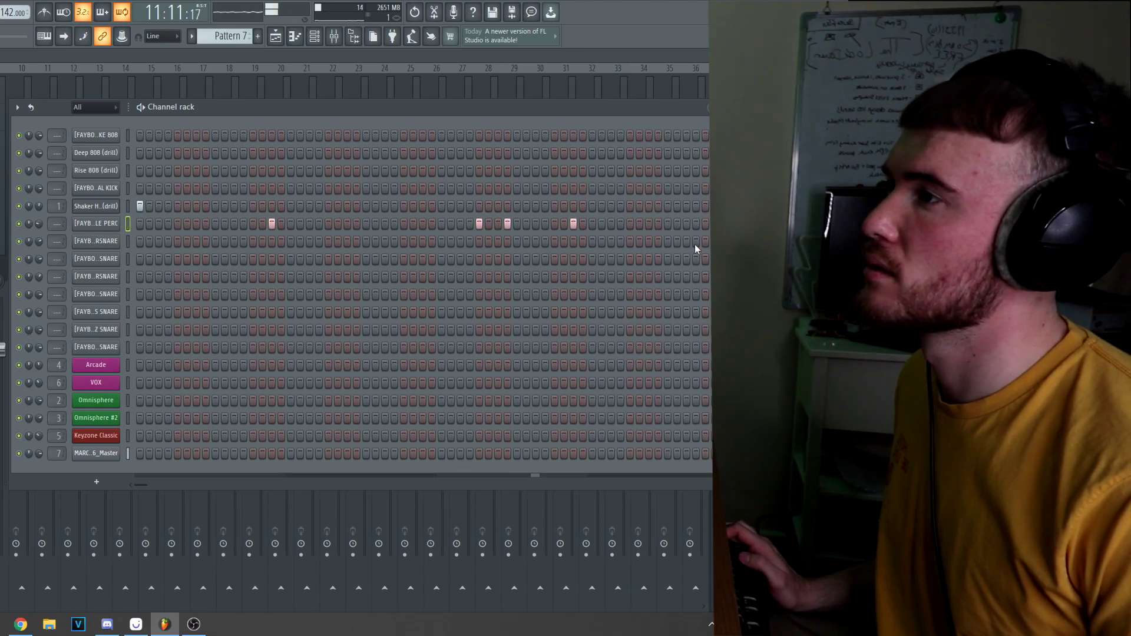
{"action": "left_click", "coordinate": [705, 224]}
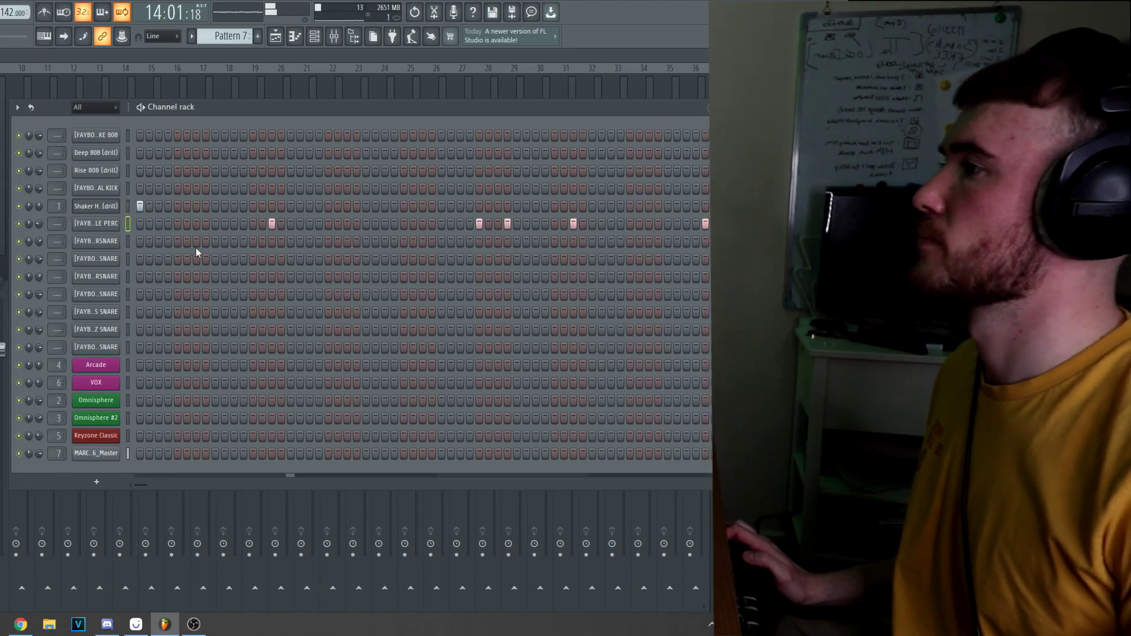
Program the LAVISH COUNTERSNARE channel with hits on steps 1, 4, 7, 11, 17, 20 and 23.
{"action": "left_click", "coordinate": [140, 241]}
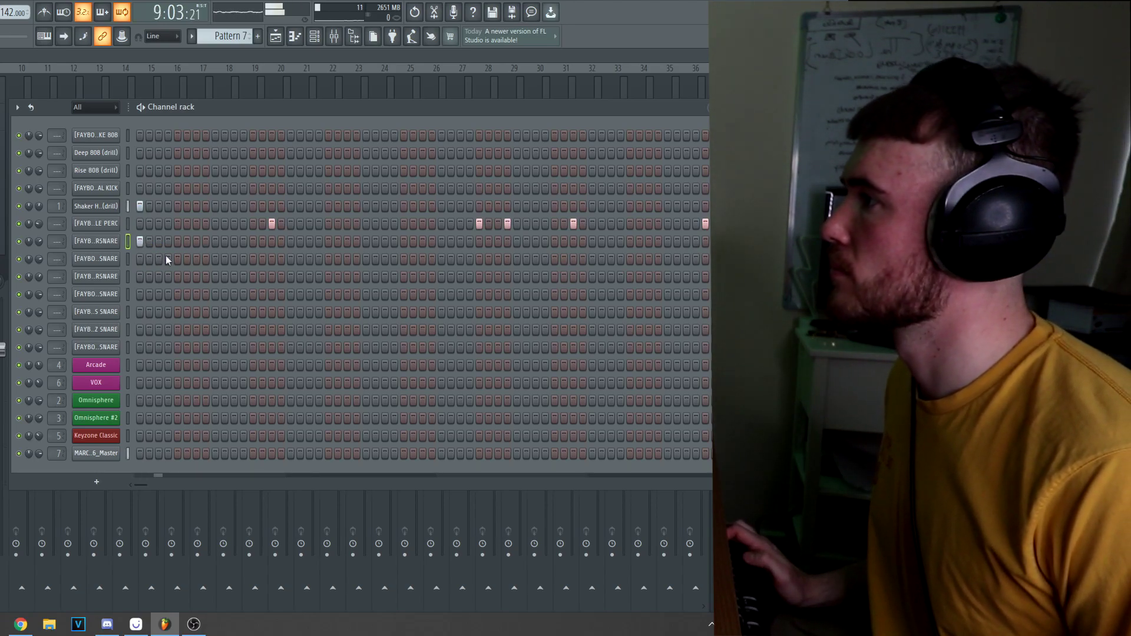
{"action": "left_click", "coordinate": [168, 242]}
{"action": "left_click", "coordinate": [195, 241]}
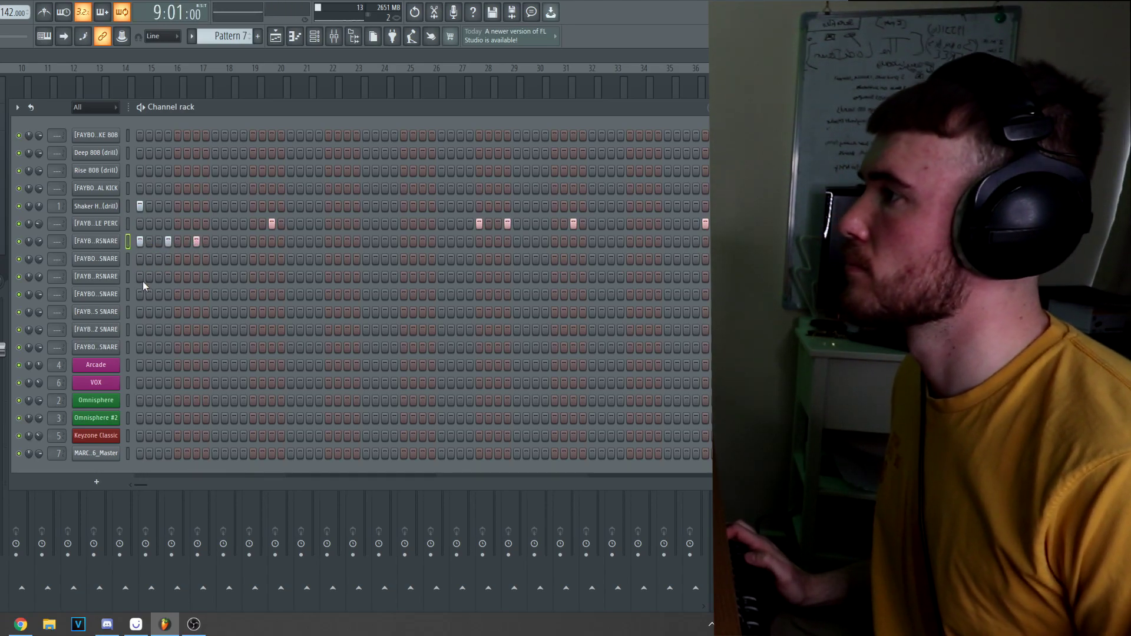
{"action": "left_click", "coordinate": [235, 241]}
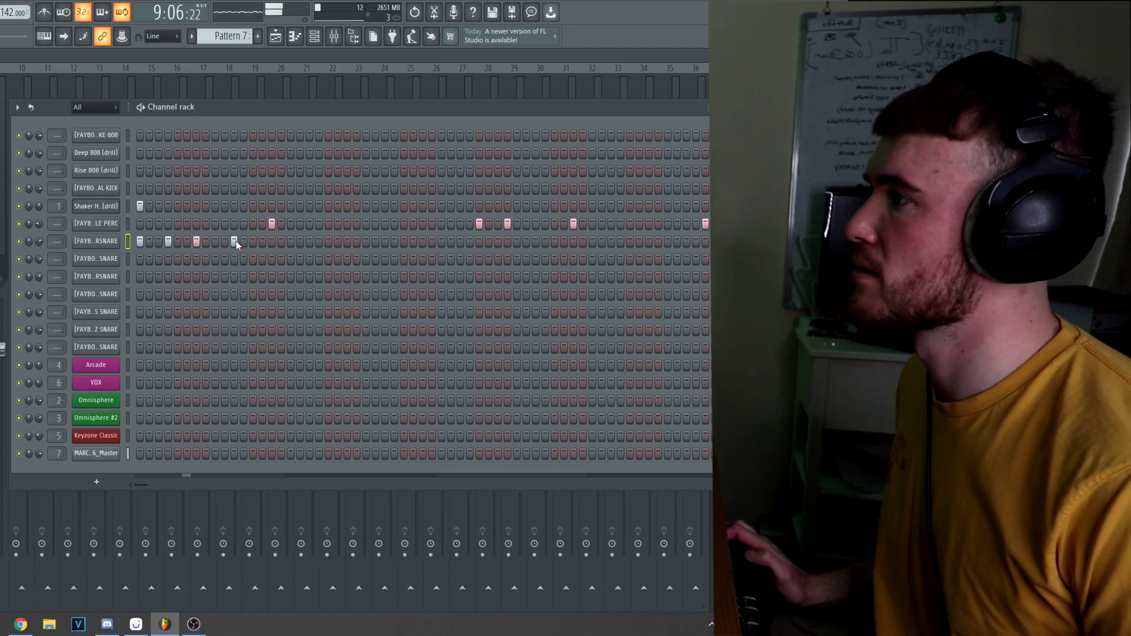
{"action": "left_click", "coordinate": [272, 241]}
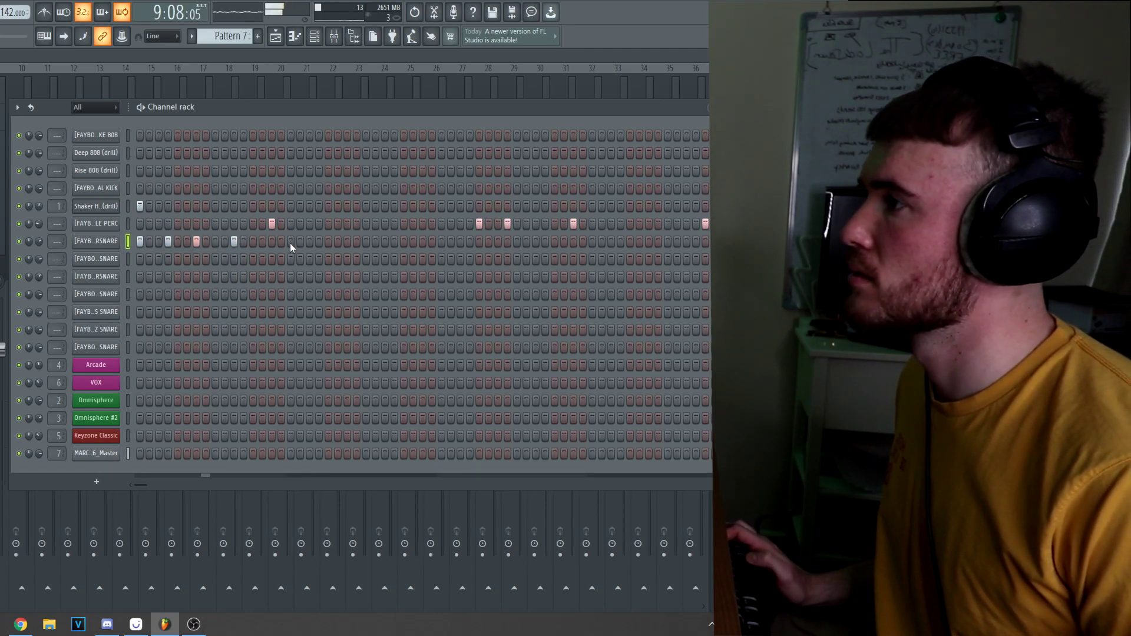
{"action": "left_click", "coordinate": [345, 242]}
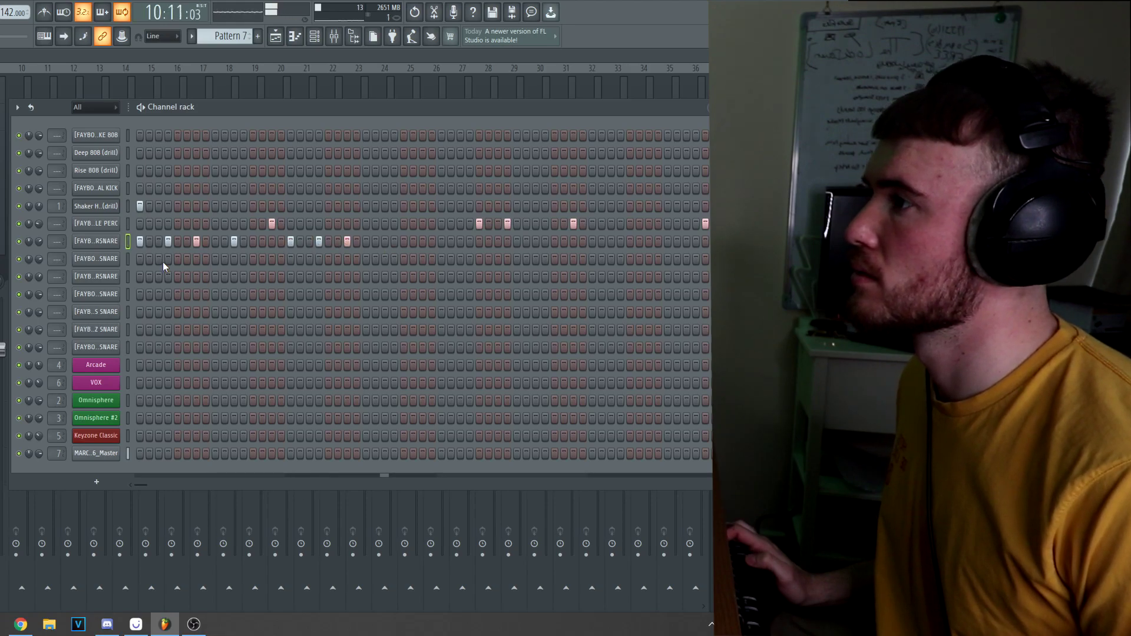
Duplicate the LAVISH COUNTERSNARE hits from bars 1 and 2 into bars 3 and 4 in the piano roll.
{"action": "right_click", "coordinate": [120, 251]}
{"action": "left_click", "coordinate": [127, 243]}
{"action": "left_click_drag", "start_coordinate": [395, 363], "coordinate": [43, 235]}
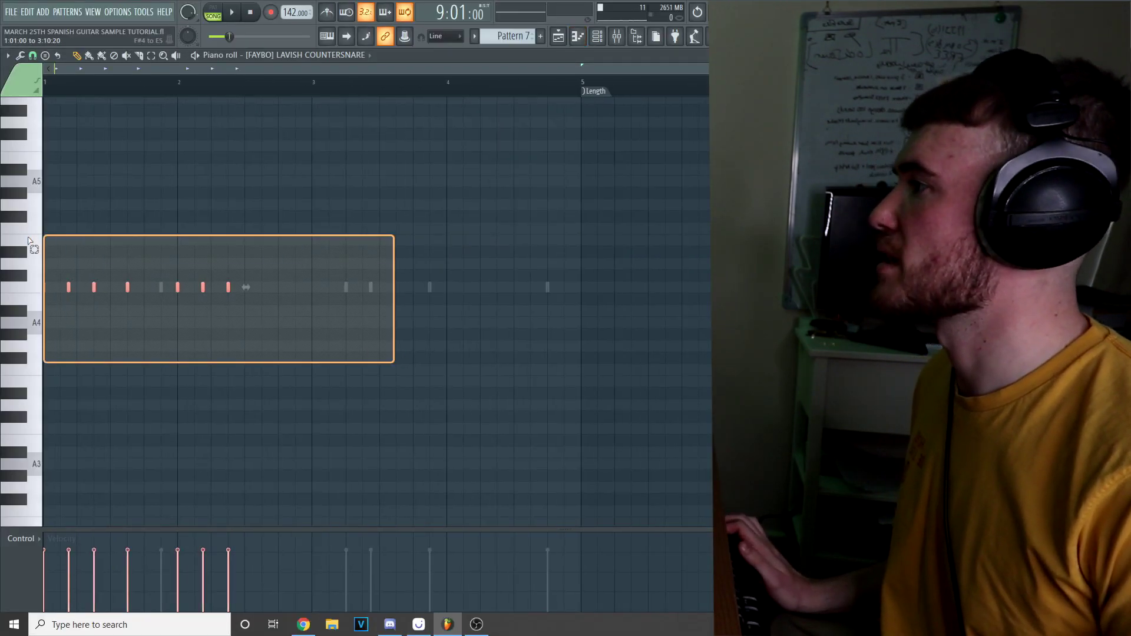
{"action": "left_click_drag", "start_coordinate": [69, 288], "coordinate": [334, 292]}
Randomize the velocity levels of all the LAVISH COUNTERSNARE notes with the piano roll randomizer.
{"action": "key", "text": "ctrl+a"}
{"action": "key", "text": "alt+r"}
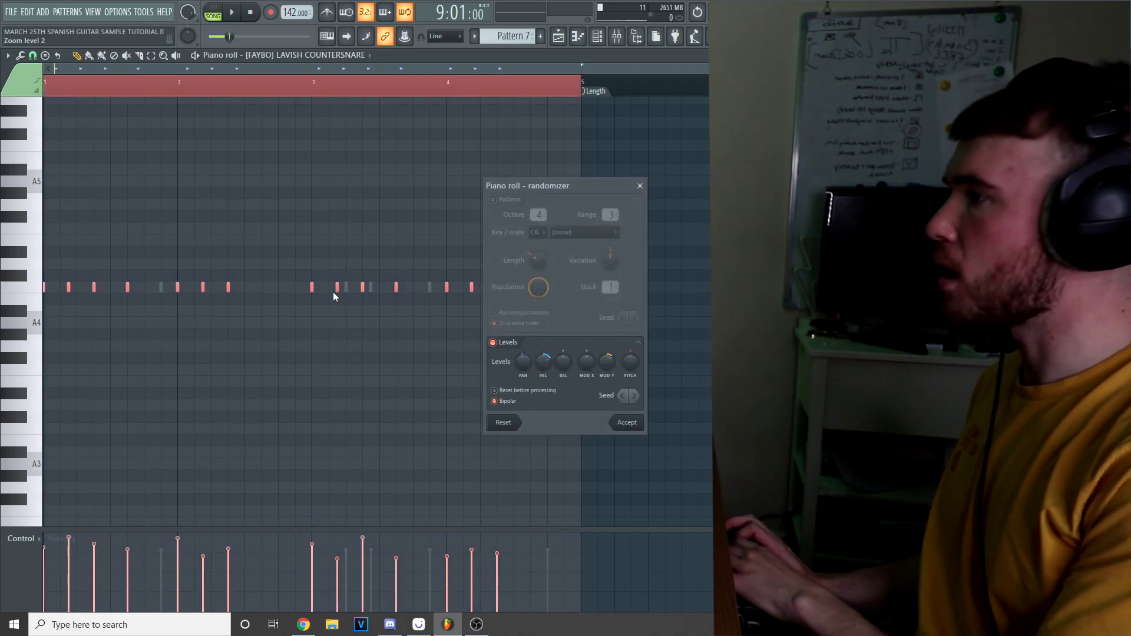
{"action": "left_click", "coordinate": [626, 422]}
Add a two-step C5 note at step 9 of bar 1 in the MILEAGE COUNTERSNARE piano roll.
{"action": "key", "text": "F6"}
{"action": "right_click", "coordinate": [408, 262]}
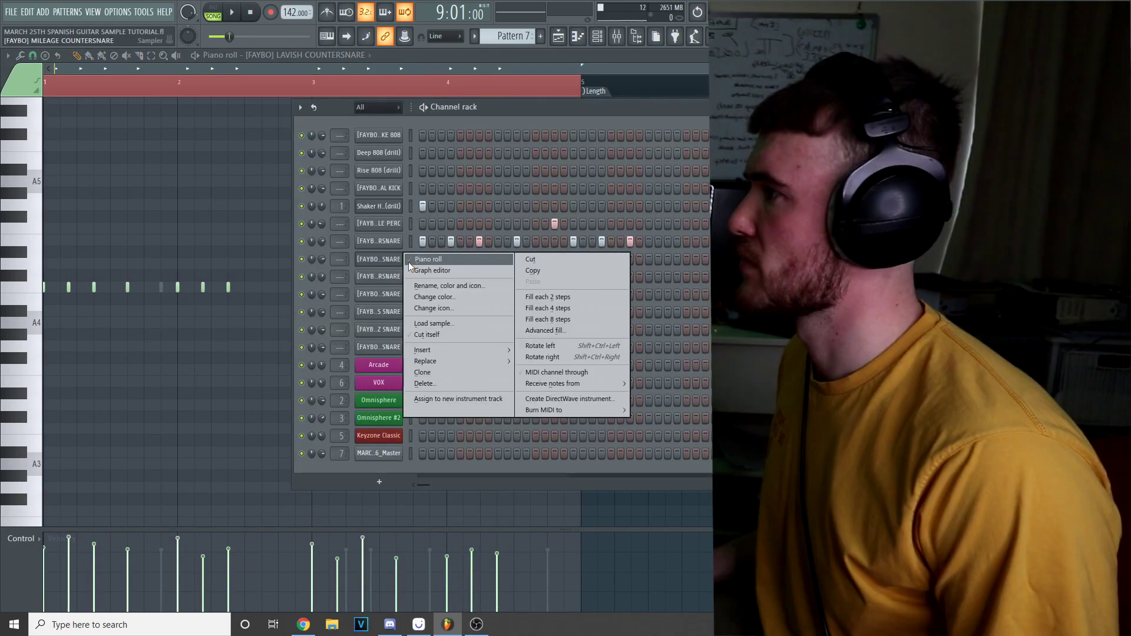
{"action": "left_click", "coordinate": [428, 259]}
{"action": "key", "text": "space"}
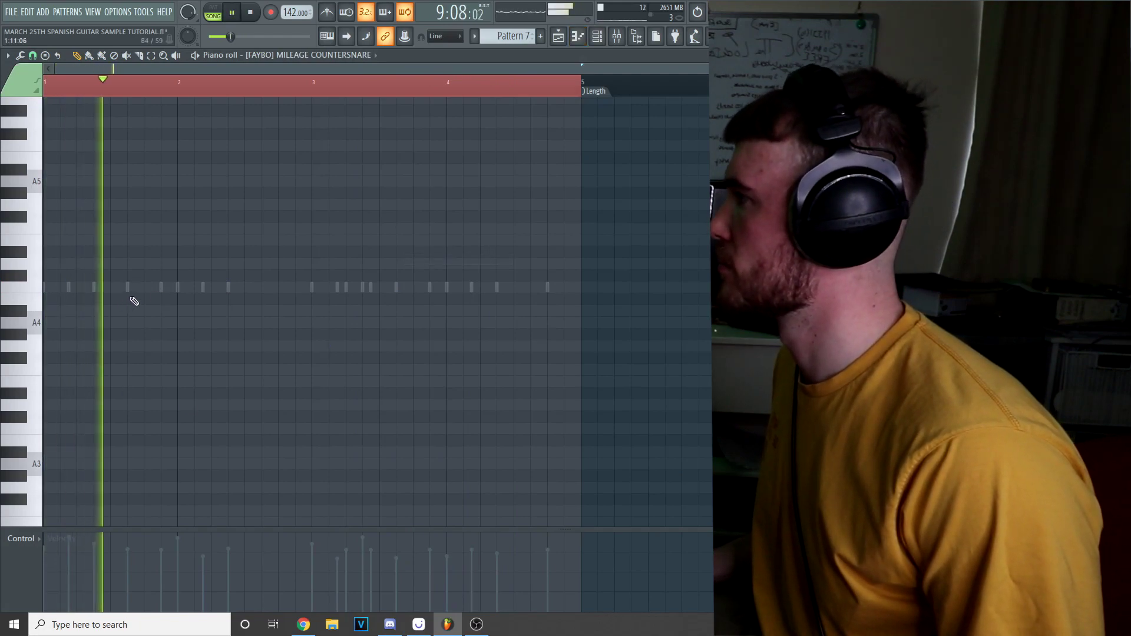
{"action": "left_click", "coordinate": [111, 288]}
{"action": "key", "text": "space"}
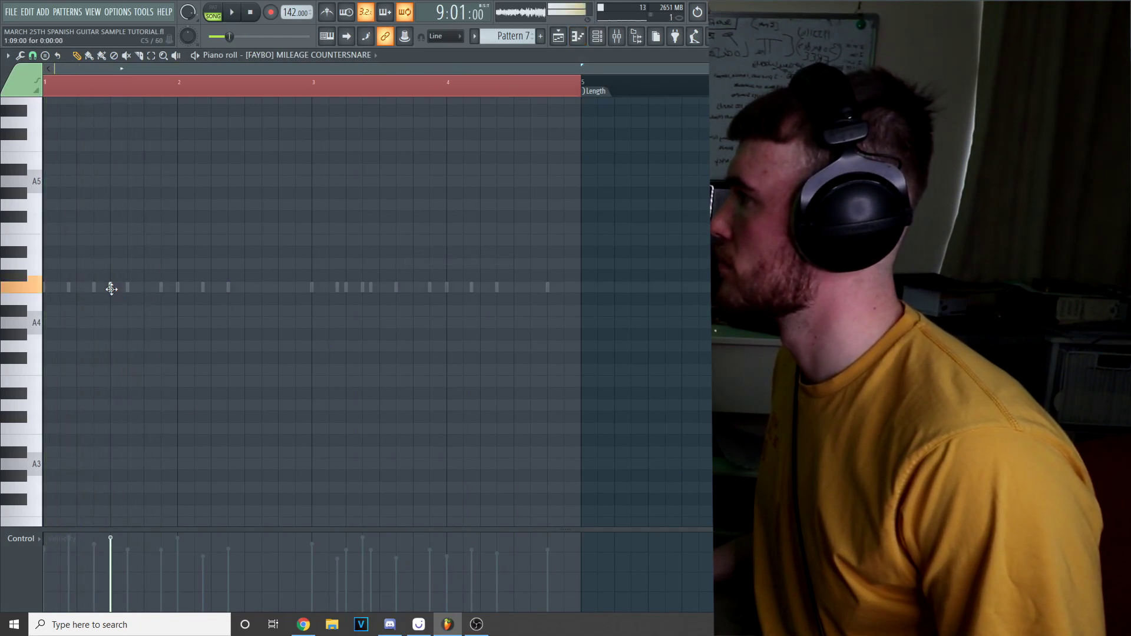
{"action": "left_click_drag", "start_coordinate": [111, 288], "coordinate": [118, 286]}
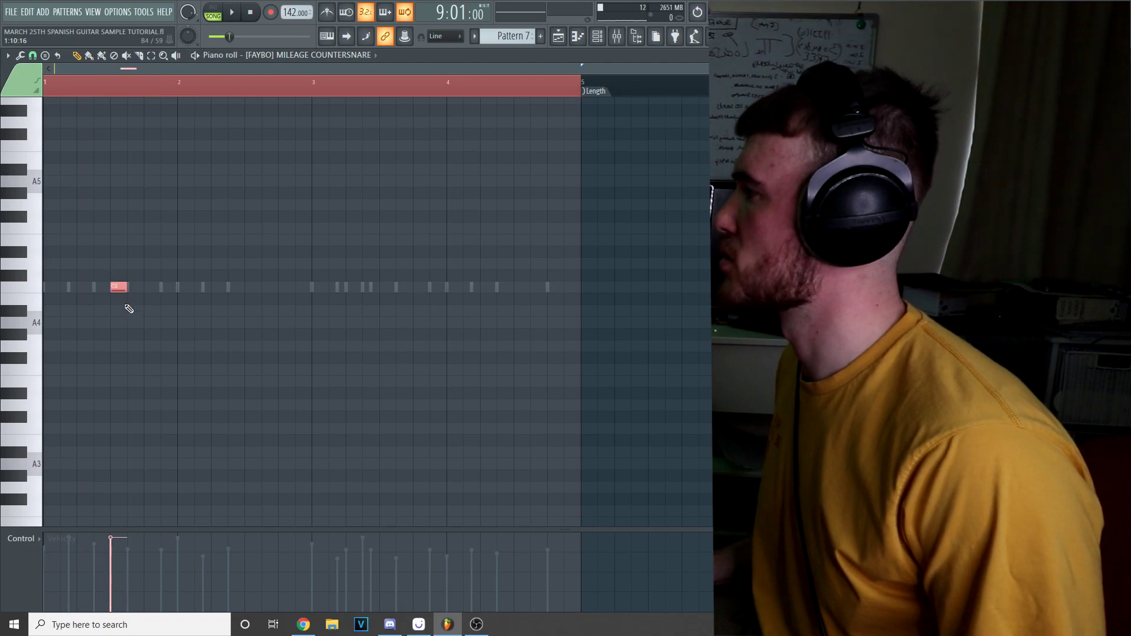
Chop the MILEAGE COUNTERSNARE note into a four-hit roll with descending velocities and audition it.
{"action": "key", "text": "ctrl+u"}
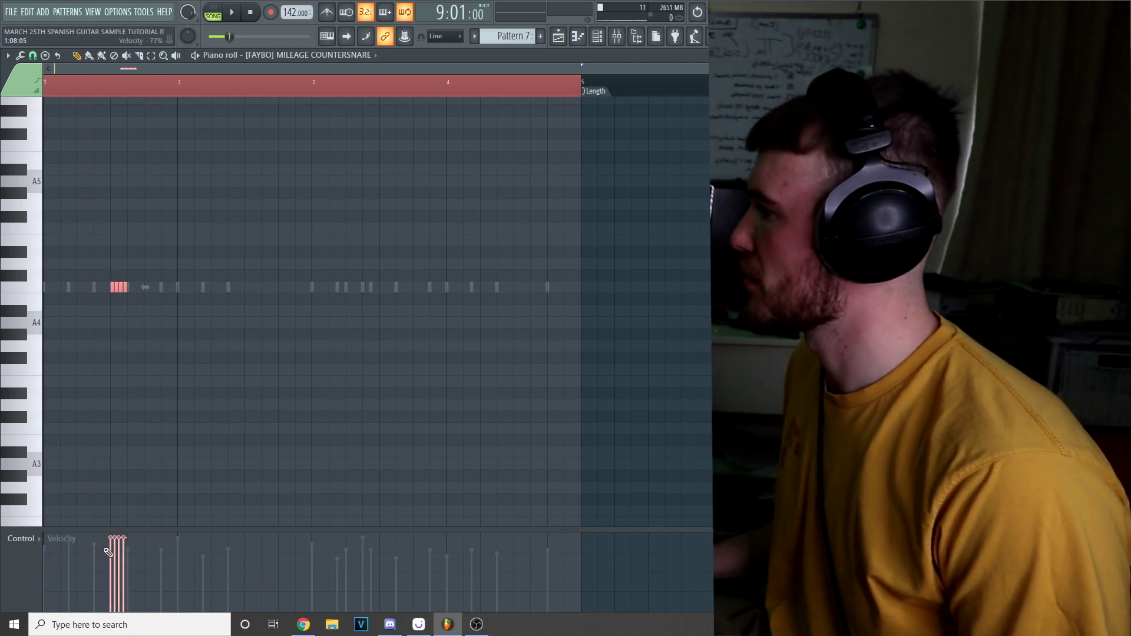
{"action": "left_click_drag", "start_coordinate": [114, 560], "coordinate": [124, 580]}
{"action": "key", "text": "space"}
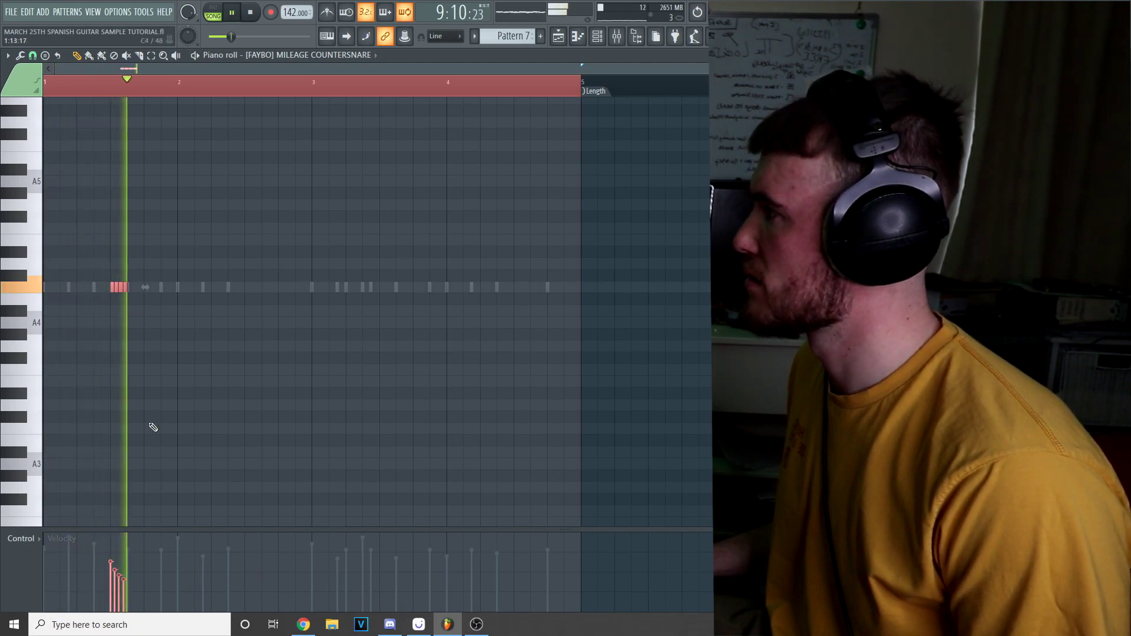
Copy the four-hit snare roll to step 15 of bar 1 and to steps 9 and 15 of bar 3.
{"action": "left_click_drag", "start_coordinate": [118, 286], "coordinate": [390, 269]}
{"action": "key", "text": "space"}
{"action": "mouse_move", "coordinate": [96, 258]}
{"action": "left_mouse_down"}
{"action": "mouse_move", "coordinate": [147, 277]}
{"action": "mouse_move", "coordinate": [147, 293]}
{"action": "mouse_move", "coordinate": [170, 279]}
{"action": "mouse_move", "coordinate": [432, 284]}
{"action": "left_mouse_up"}
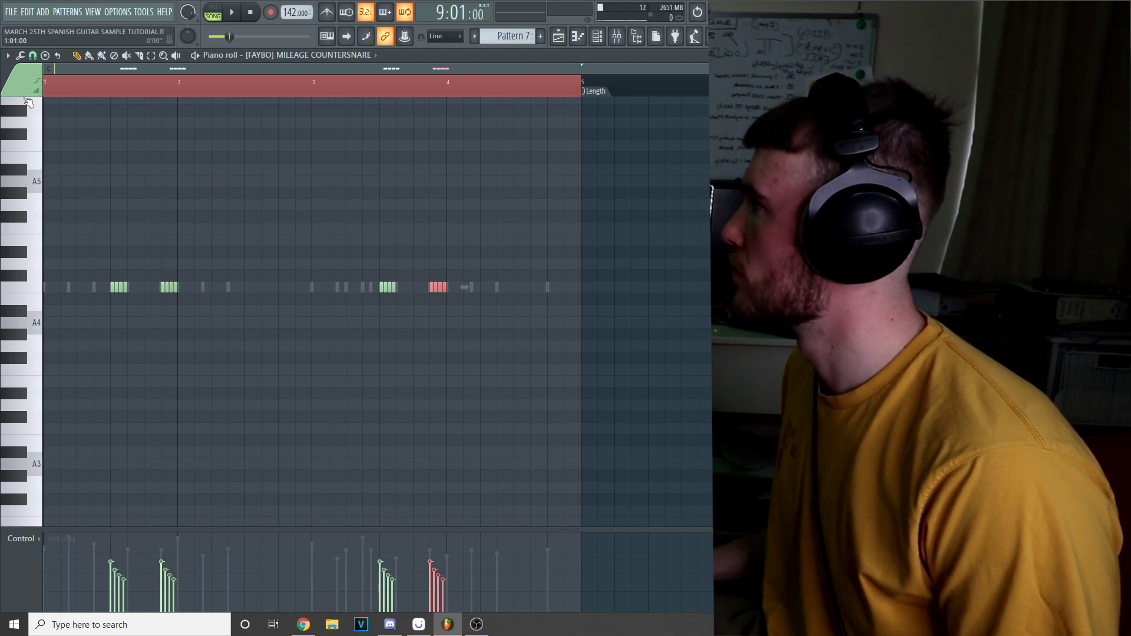
{"action": "key", "text": "space"}
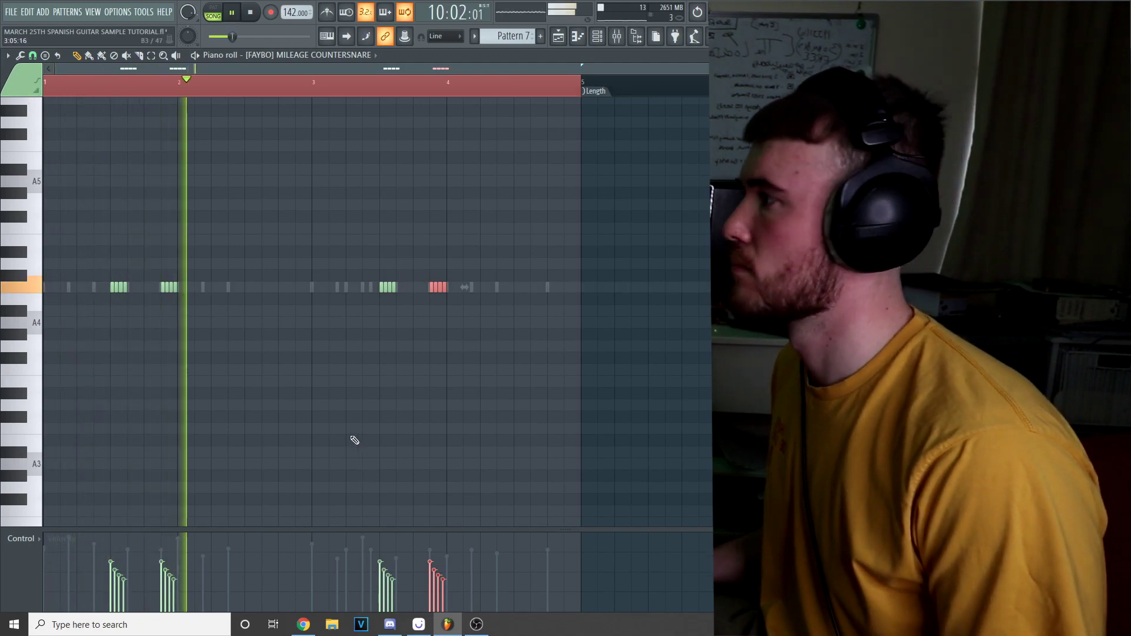
{"action": "key", "text": "space"}
Add a MILEAGE COUNTERSNARE note at step 13 of bar 2 and lower it to G#4.
{"action": "left_click", "coordinate": [281, 287]}
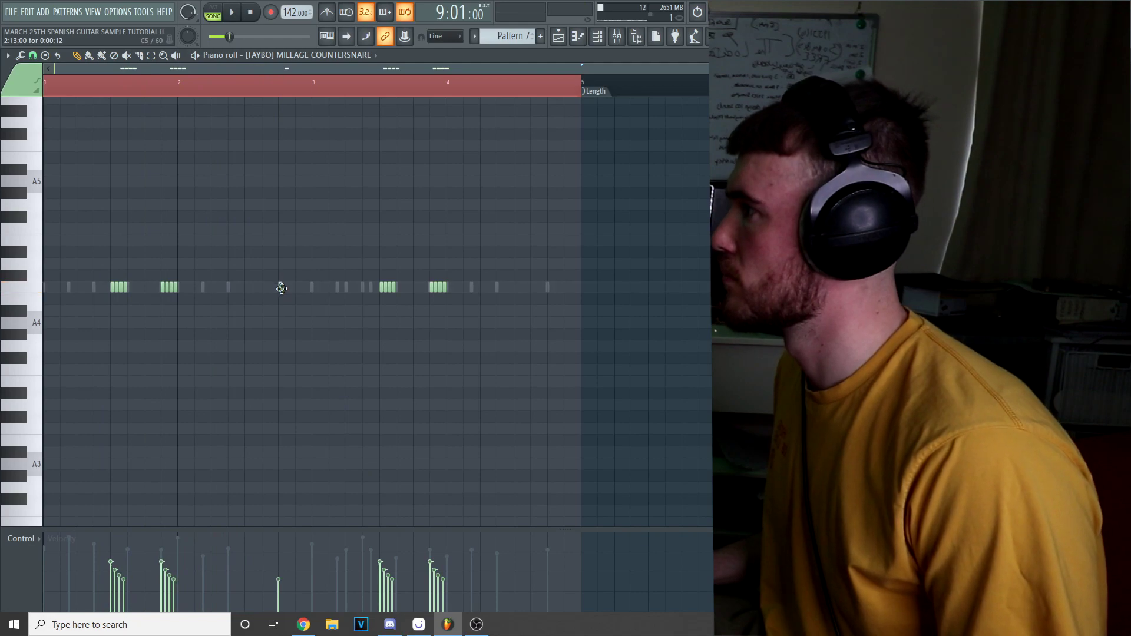
{"action": "left_click_drag", "start_coordinate": [281, 288], "coordinate": [278, 333]}
{"action": "key", "text": "space"}
{"action": "scroll", "coordinate": [278, 334], "scroll_direction": "up", "scroll_amount": 3}
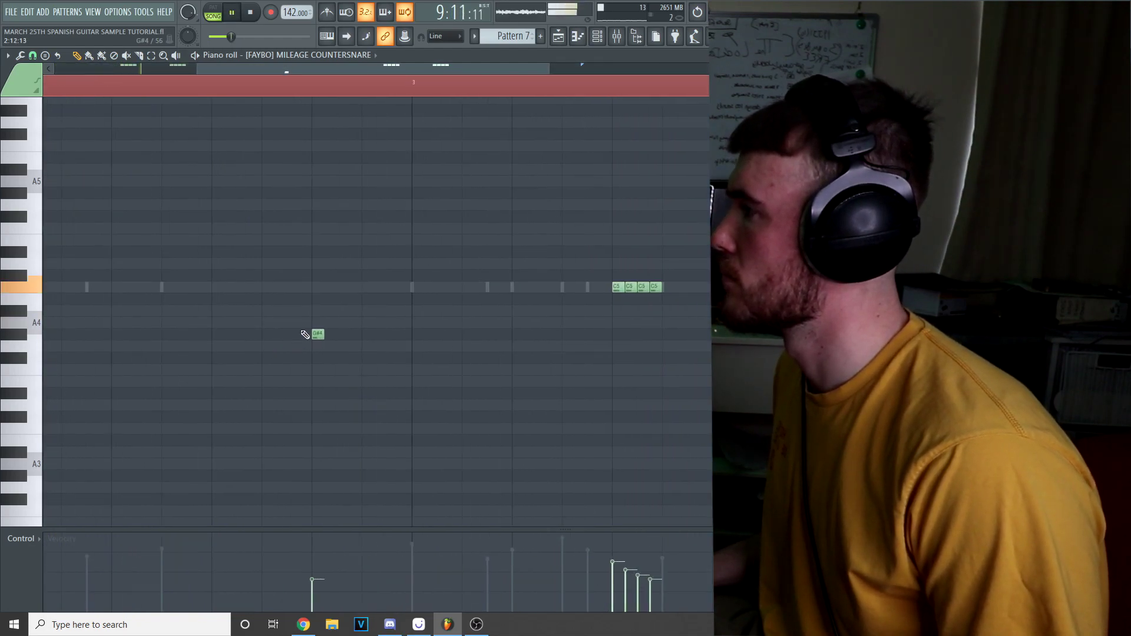
Lengthen the G#4 note to two steps and chop it into a fast eight-hit roll with descending velocities.
{"action": "key", "text": "ctrl+b"}
{"action": "key", "text": "ctrl+b"}
{"action": "key", "text": "ctrl+b"}
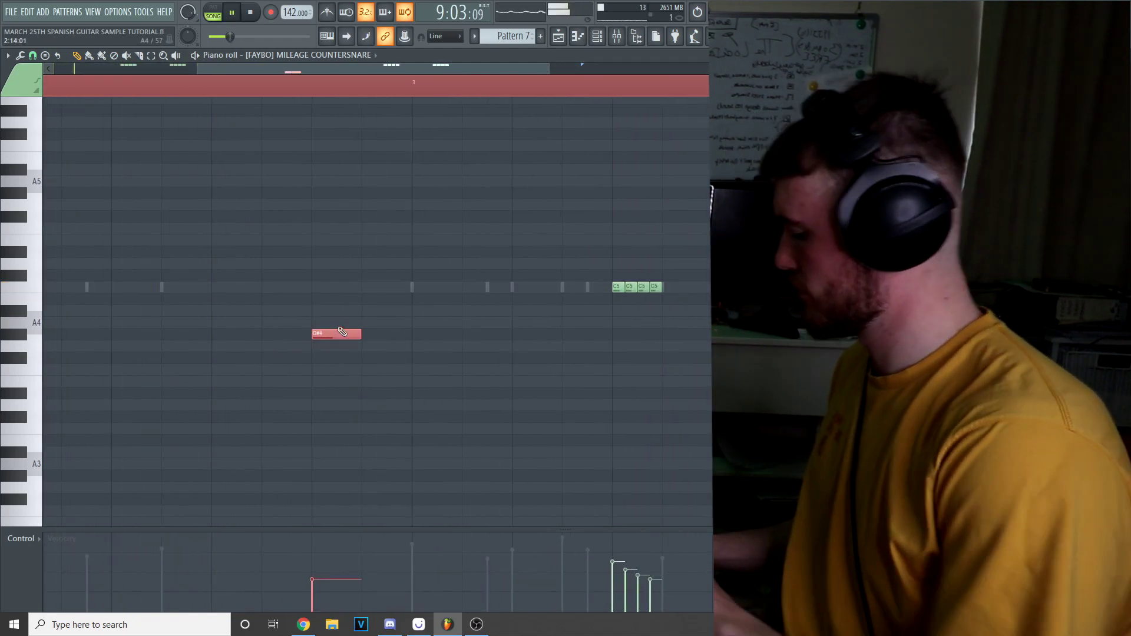
{"action": "key", "text": "alt+u"}
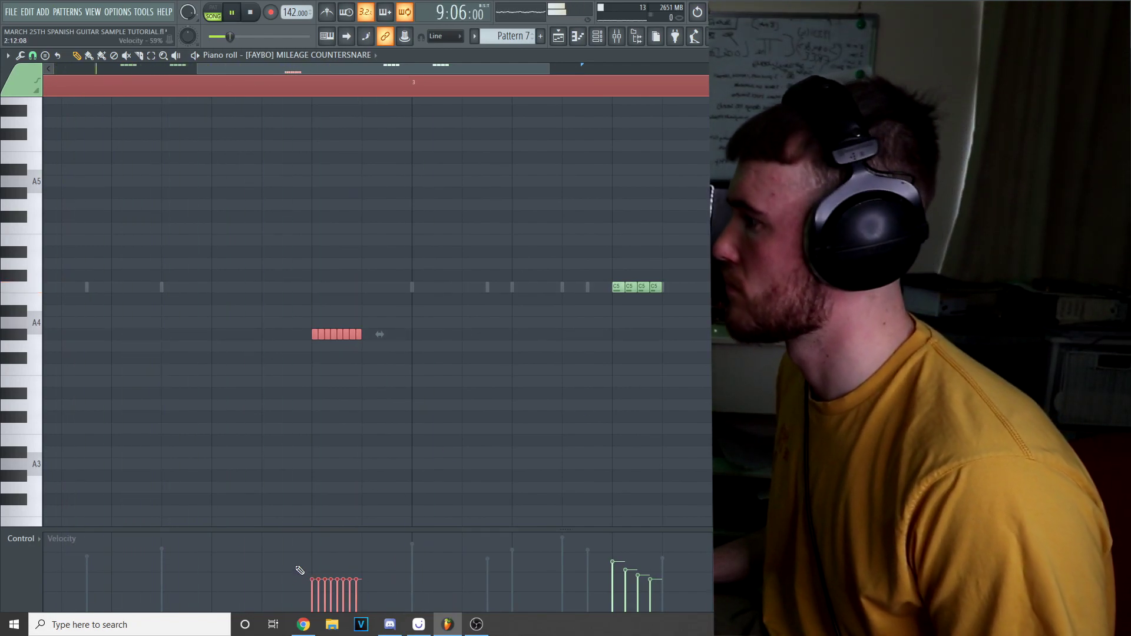
{"action": "scroll", "coordinate": [356, 470], "scroll_direction": "down", "scroll_amount": 3}
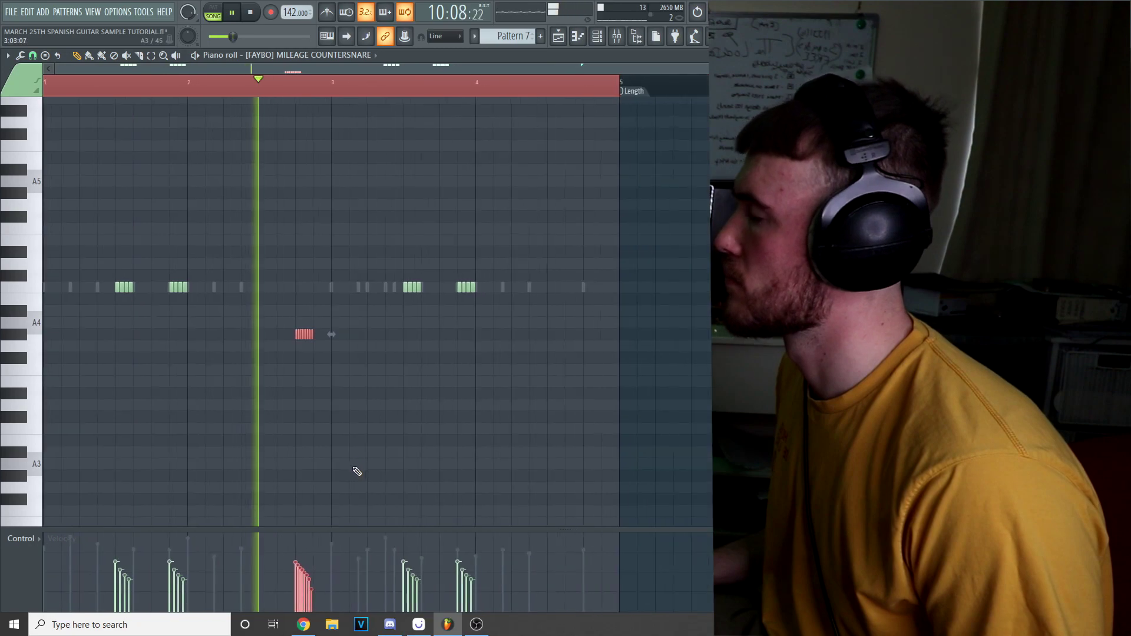
Add one-step rolls with rising velocities at G#4 on step 13 and A4 on step 15 of bar 4, and select both.
{"action": "left_click_drag", "start_coordinate": [304, 337], "coordinate": [599, 310]}
{"action": "scroll", "coordinate": [582, 581], "scroll_direction": "up", "scroll_amount": 2}
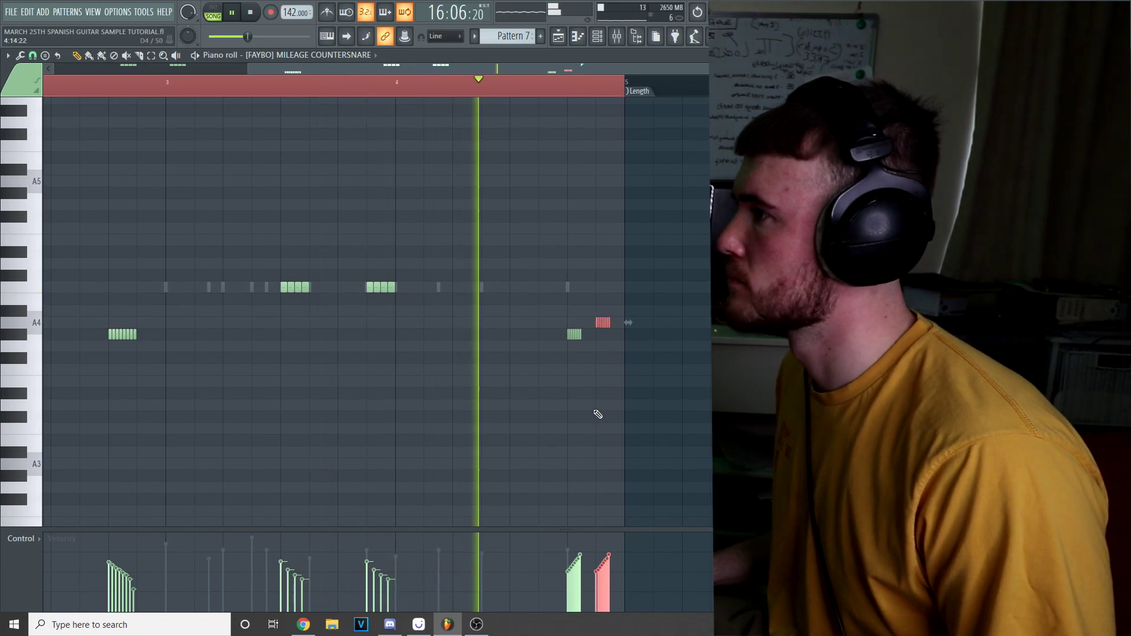
{"action": "scroll", "coordinate": [451, 380], "scroll_direction": "down", "scroll_amount": 2}
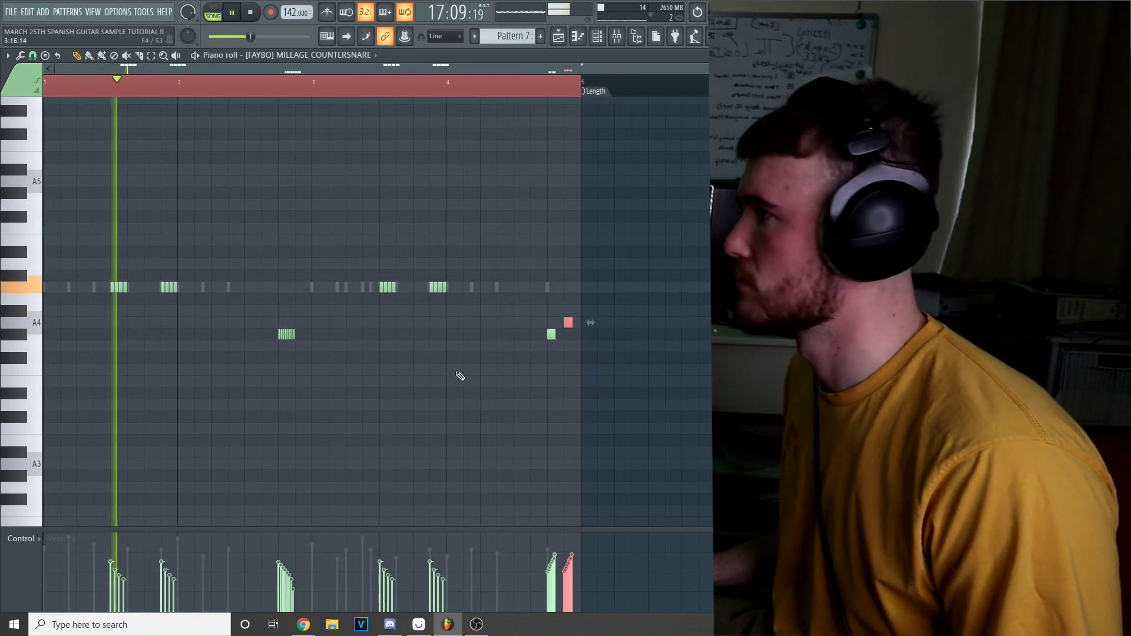
{"action": "left_click_drag", "start_coordinate": [539, 271], "coordinate": [605, 365]}
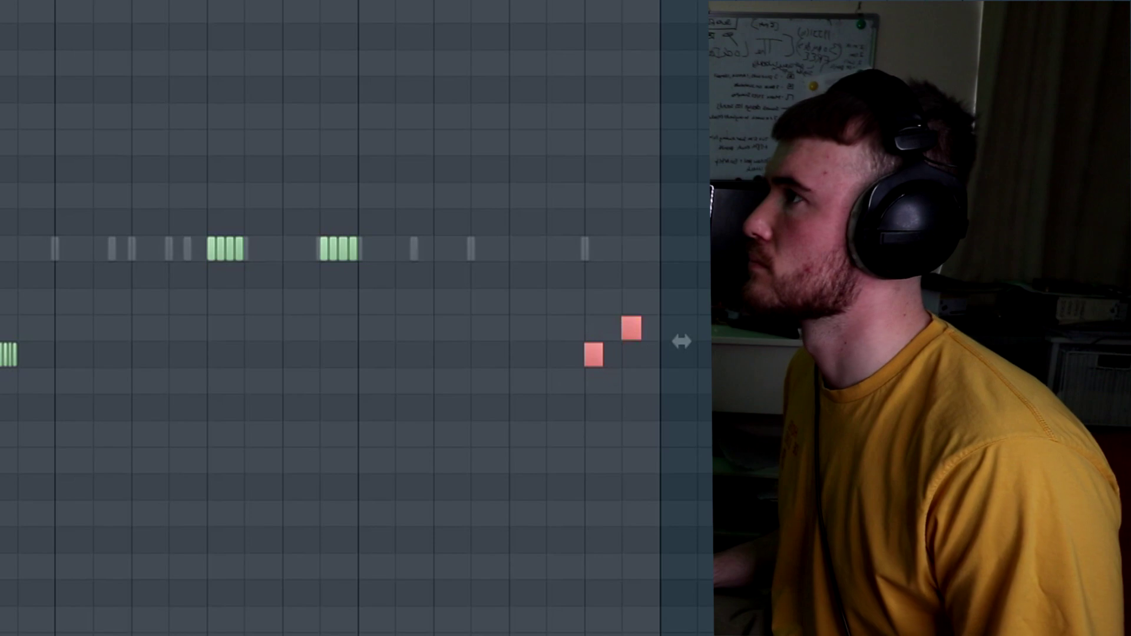
Copy the notes of the countersnare channel below the perc to the other, empty countersnare channel and adjust the source channel's volume.
{"action": "left_click", "coordinate": [597, 36]}
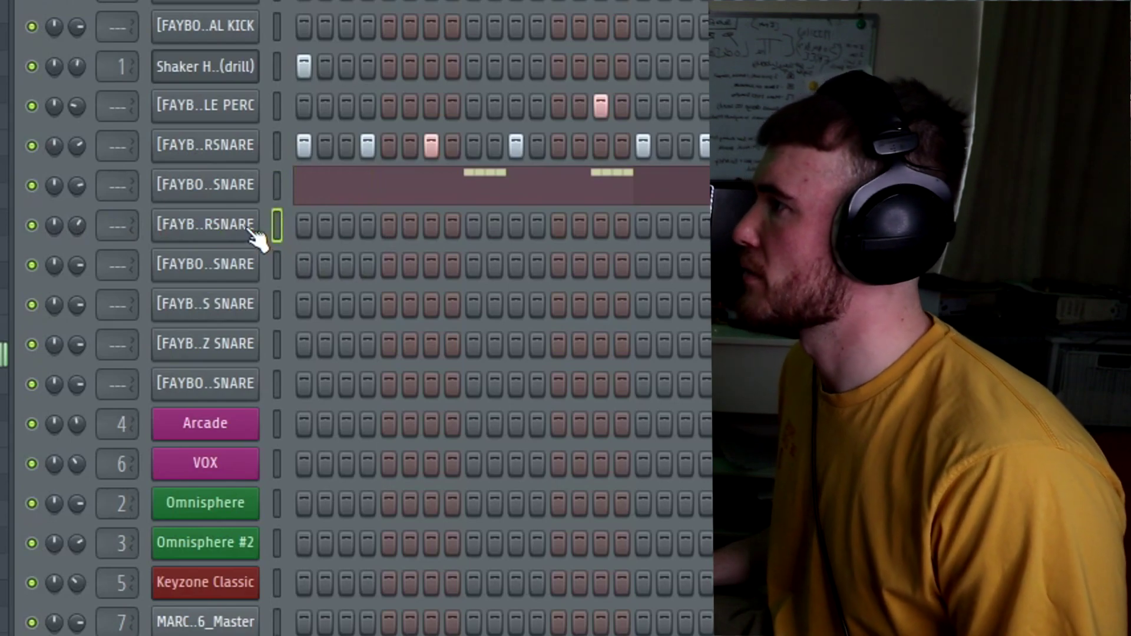
{"action": "left_click", "coordinate": [257, 236]}
{"action": "left_click", "coordinate": [272, 24]}
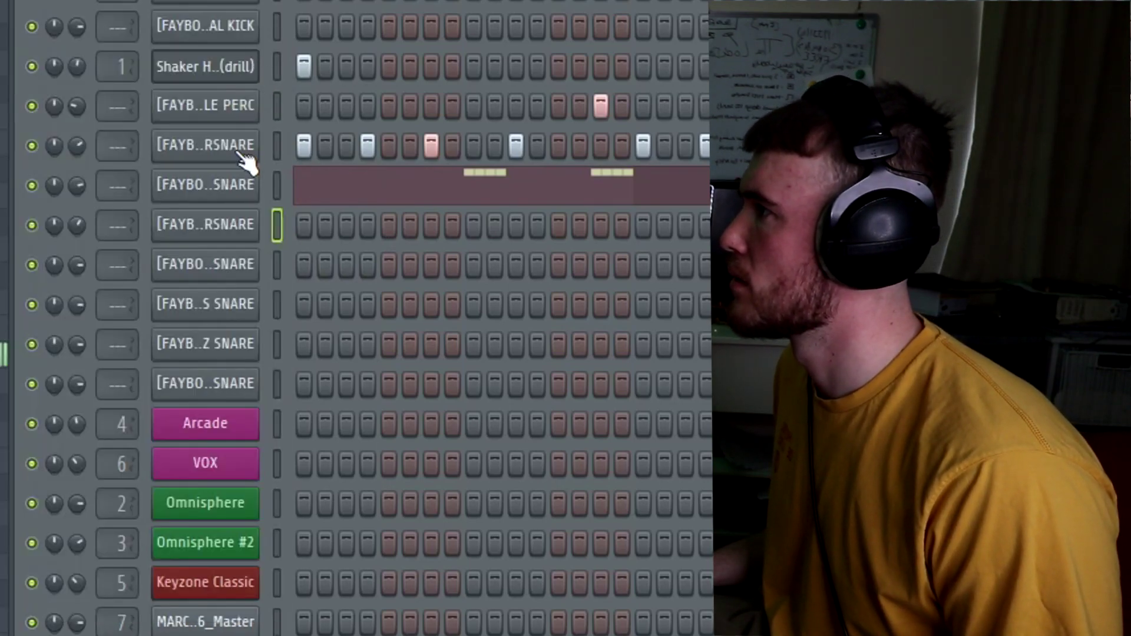
{"action": "right_click", "coordinate": [253, 148]}
{"action": "left_click", "coordinate": [562, 178]}
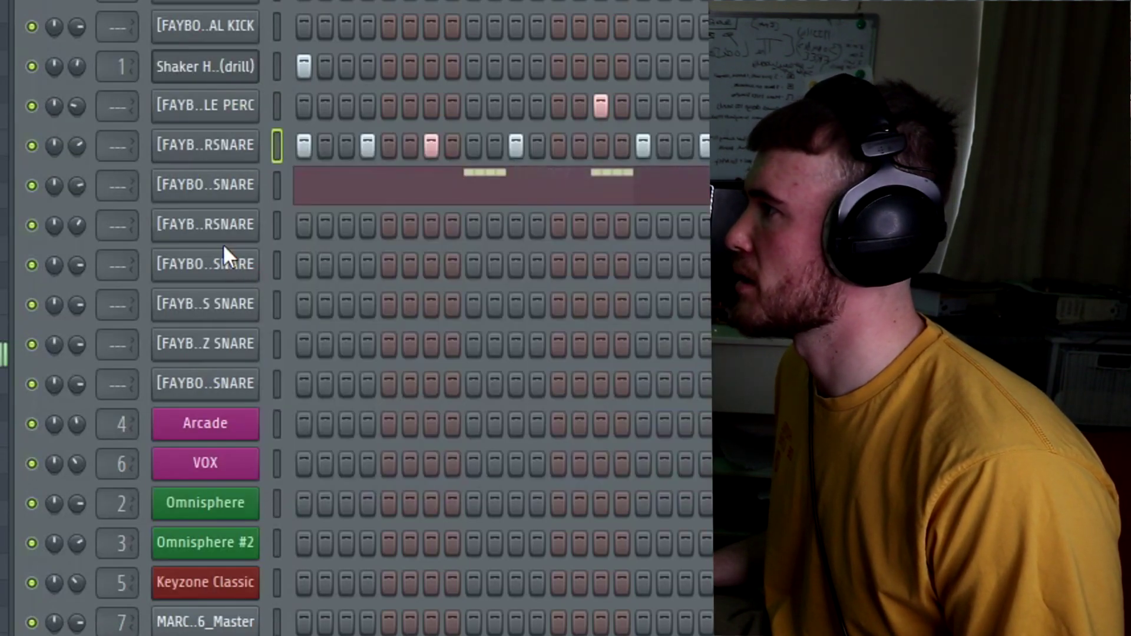
{"action": "right_click", "coordinate": [223, 238]}
{"action": "left_click", "coordinate": [541, 276]}
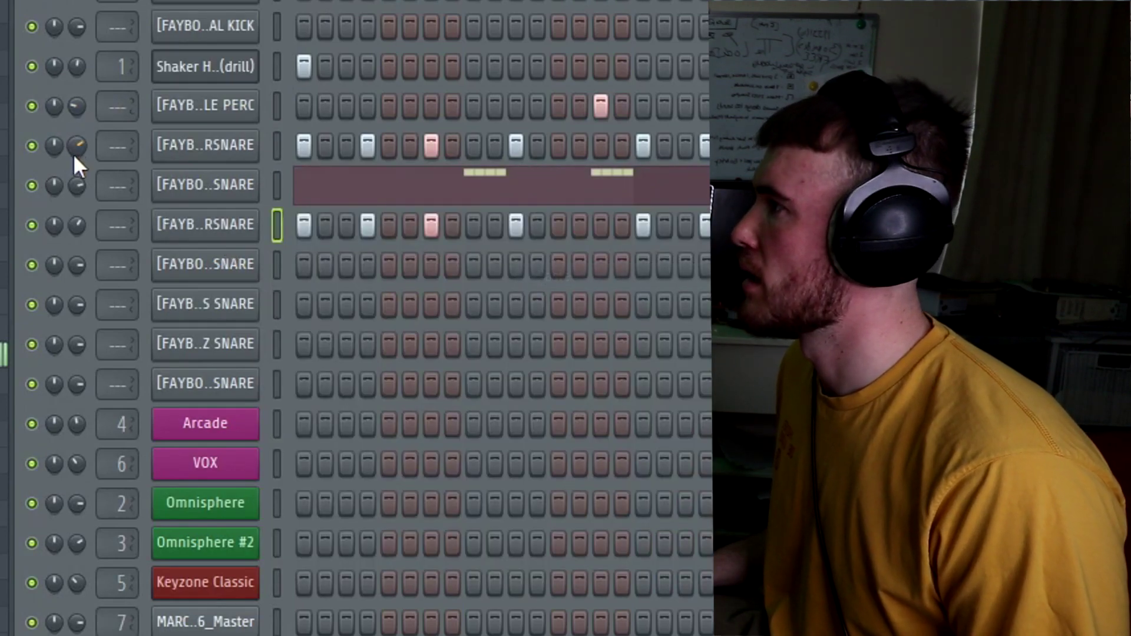
{"action": "left_click_drag", "start_coordinate": [51, 157], "coordinate": [42, 221]}
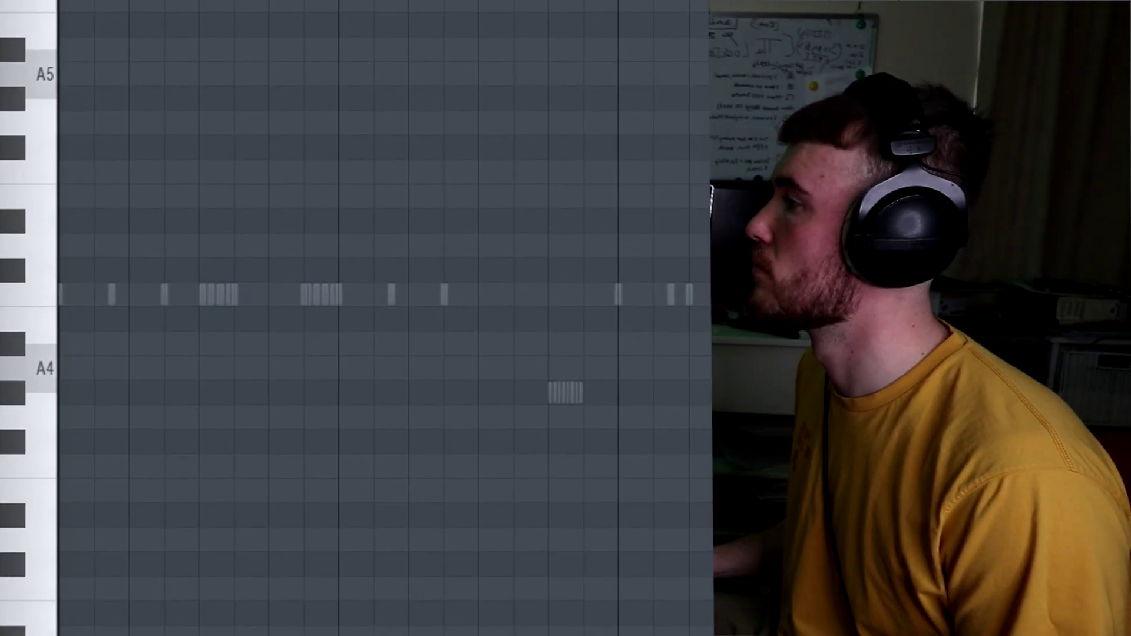
Record MERCURIO SNARE hits across the four bars, set the snap to 1/2 beat and quantize all of them.
{"action": "key", "text": "space"}
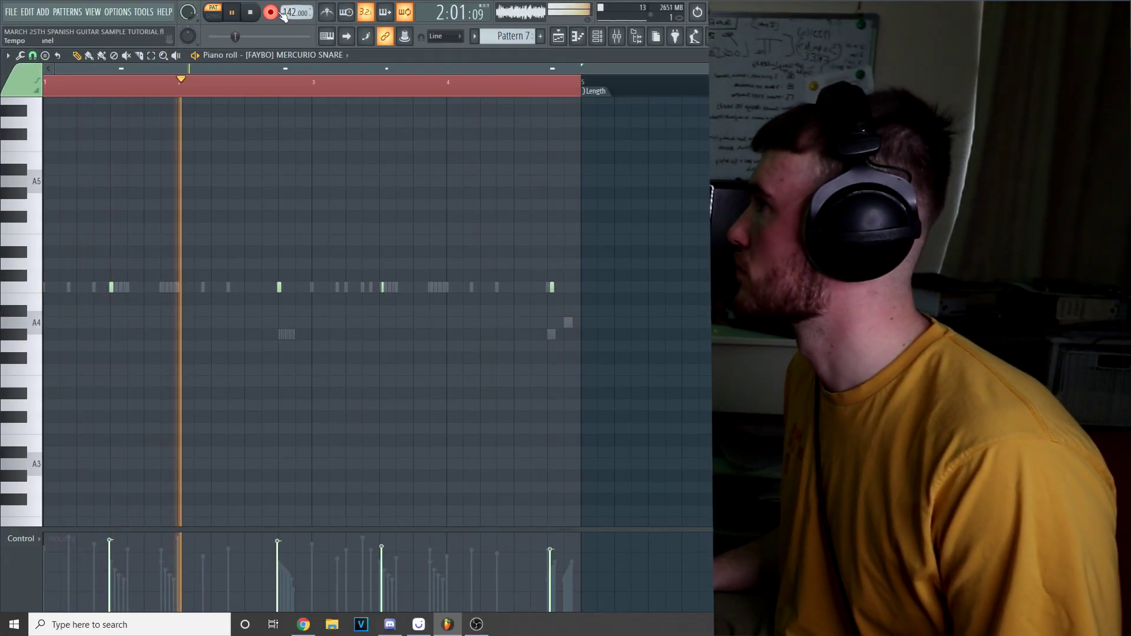
{"action": "left_click", "coordinate": [35, 56]}
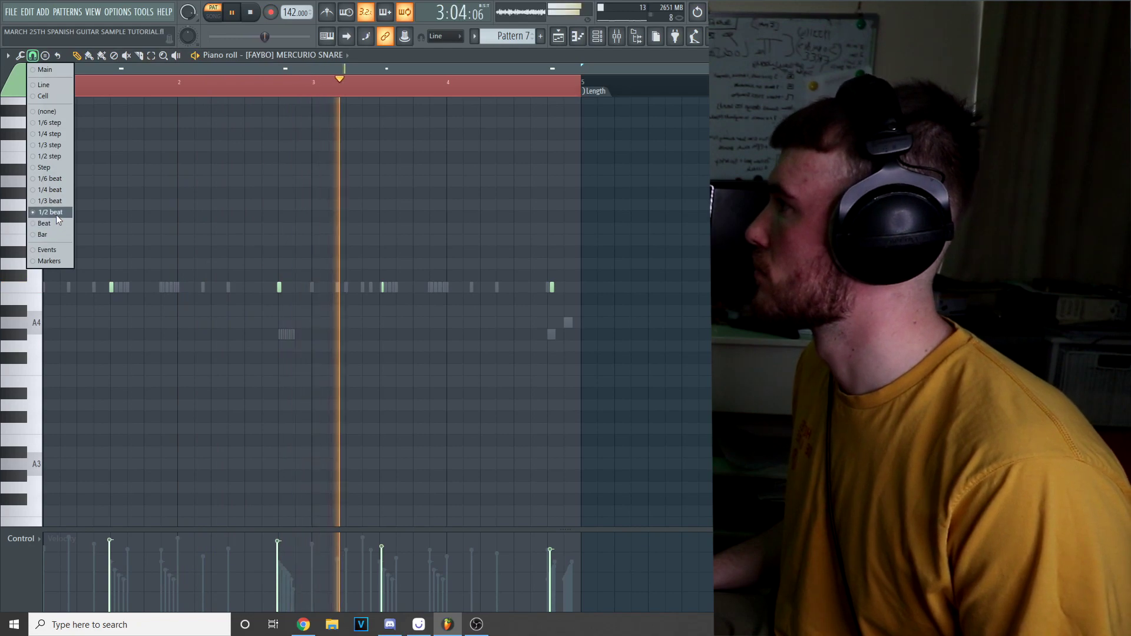
{"action": "left_click", "coordinate": [55, 215]}
{"action": "key", "text": "ctrl+a"}
{"action": "key", "text": "ctrl+q"}
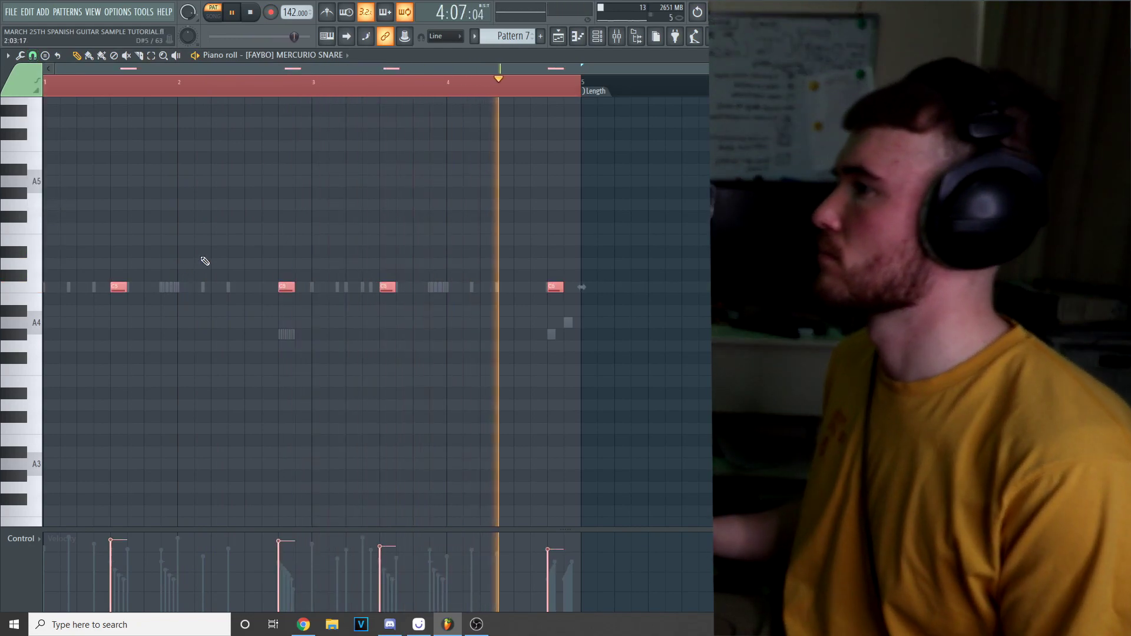
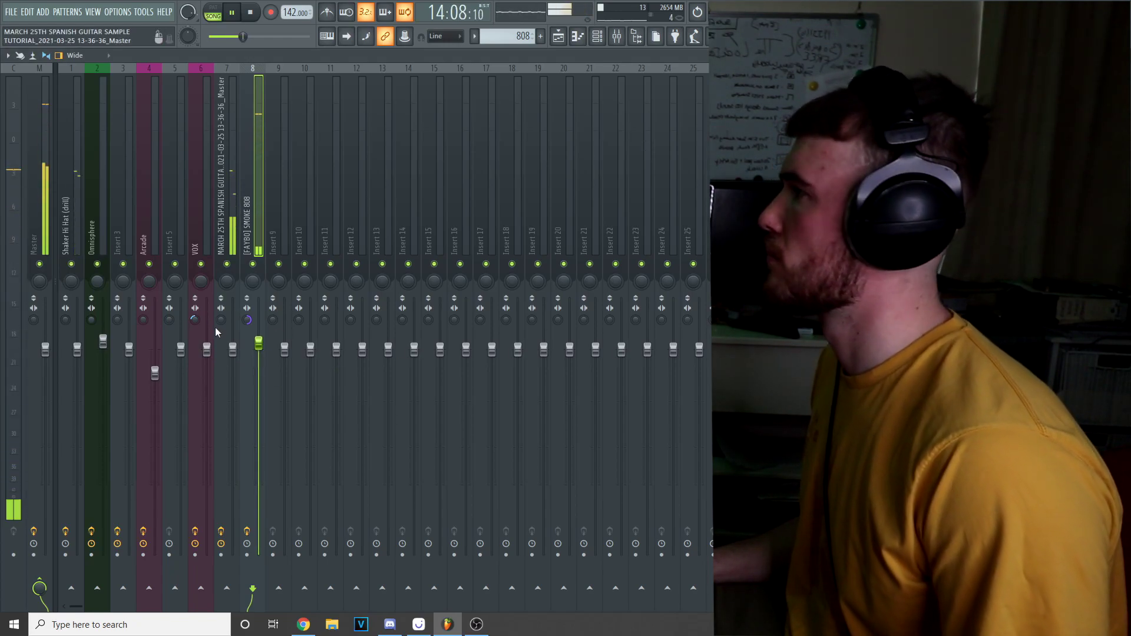
Select the Master track in the mixer to check its level.
{"action": "left_click", "coordinate": [48, 195]}
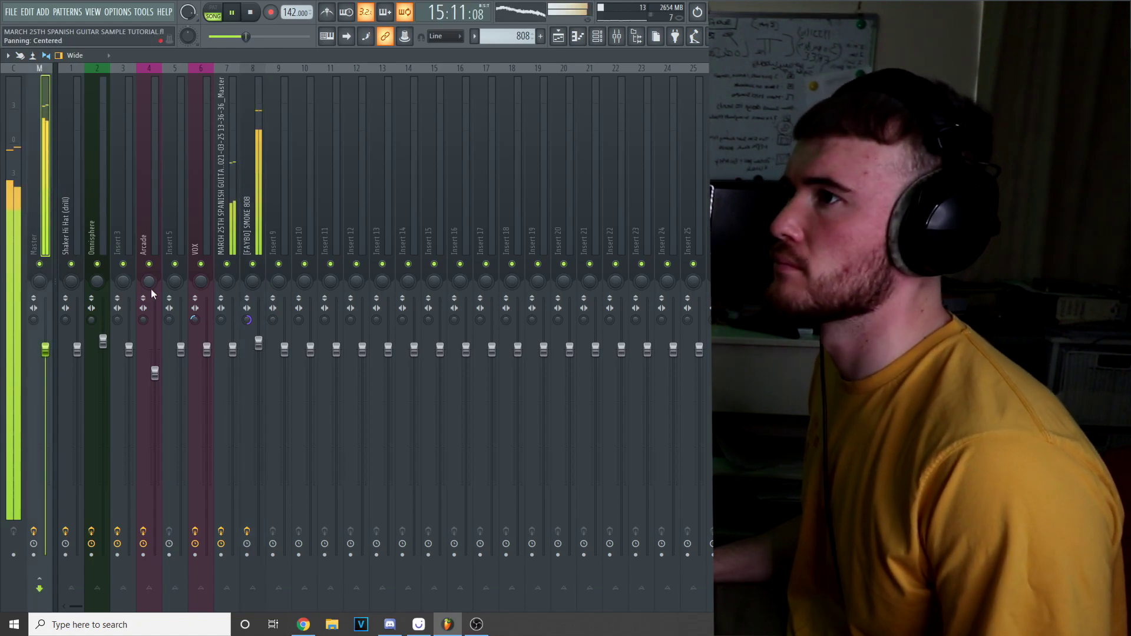
{"action": "left_click", "coordinate": [10, 13]}
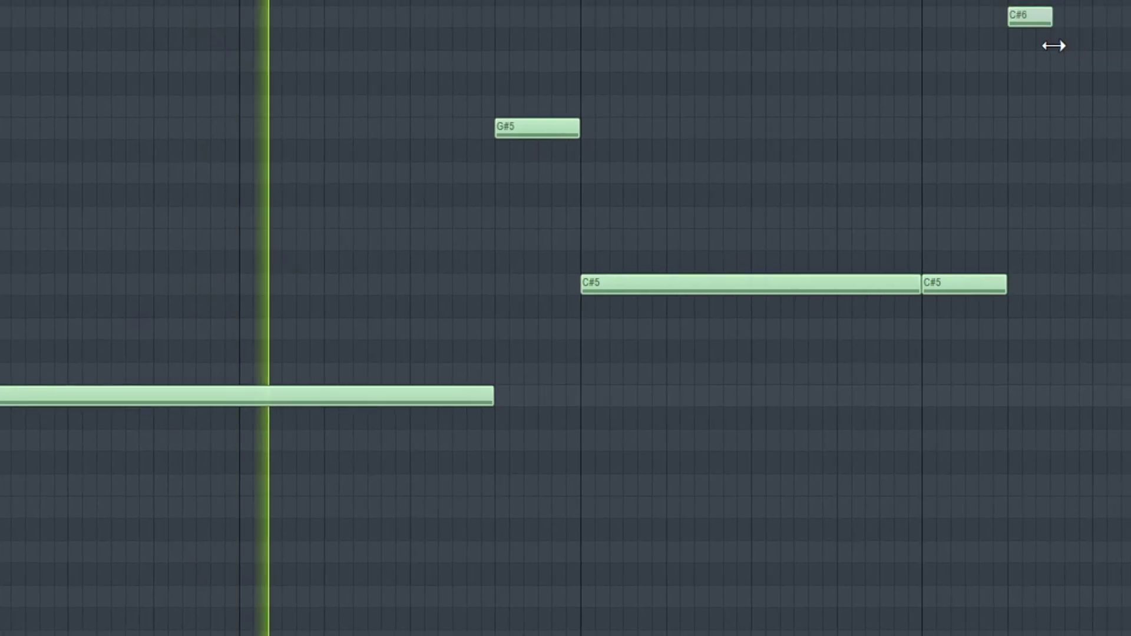
Turn the short SMOKE 808 C#6 note in bar 8 into a slide, copy it to A5 on step 9, and add a C#5 note beneath each.
{"action": "double_click", "coordinate": [919, 45]}
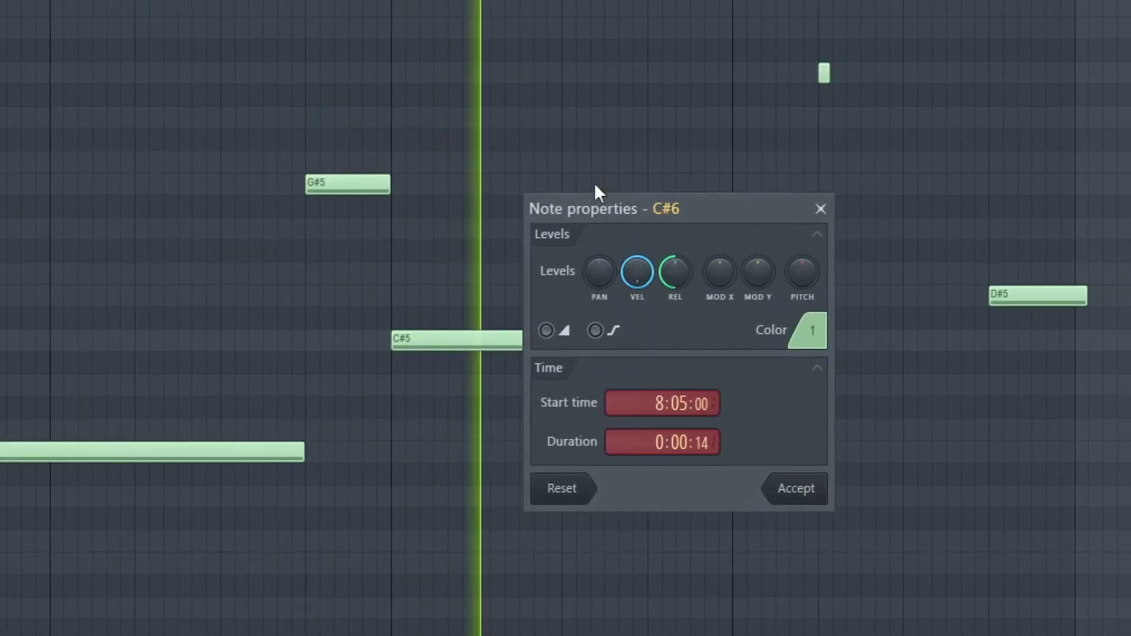
{"action": "left_click", "coordinate": [715, 521]}
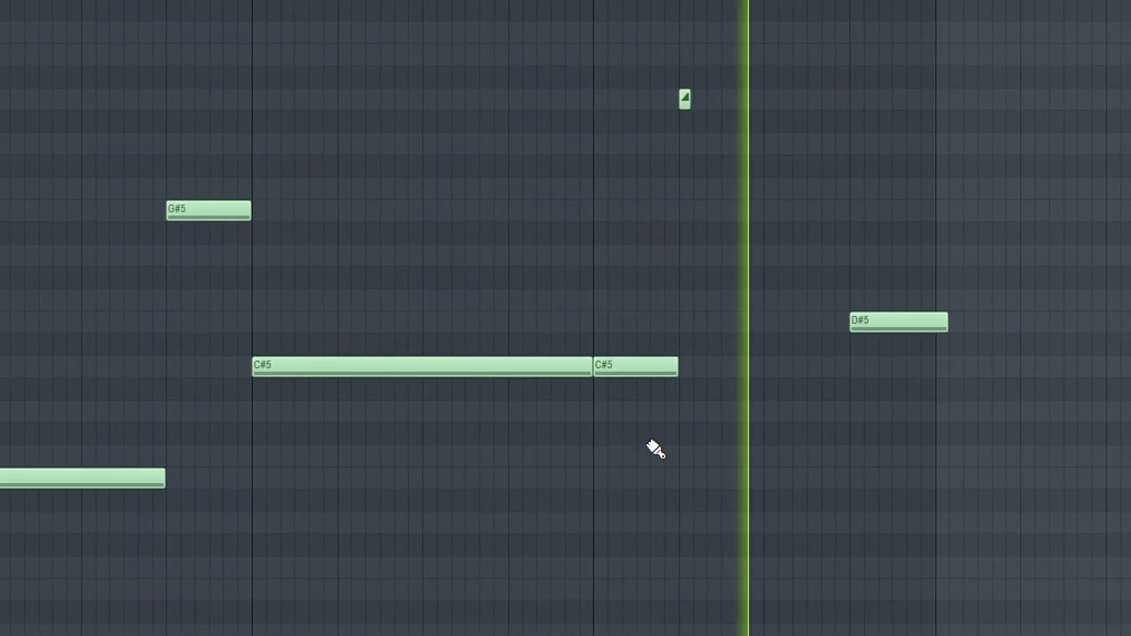
{"action": "mouse_move", "coordinate": [685, 363]}
{"action": "left_mouse_down"}
{"action": "mouse_move", "coordinate": [795, 365]}
{"action": "mouse_move", "coordinate": [672, 365]}
{"action": "left_mouse_up"}
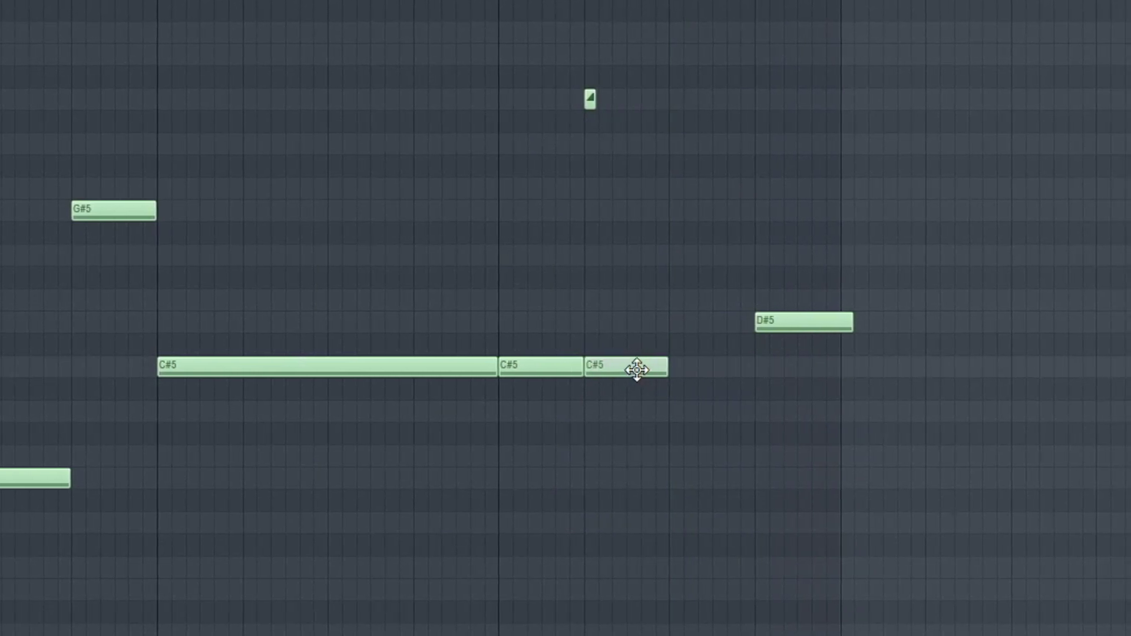
{"action": "key", "text": "space"}
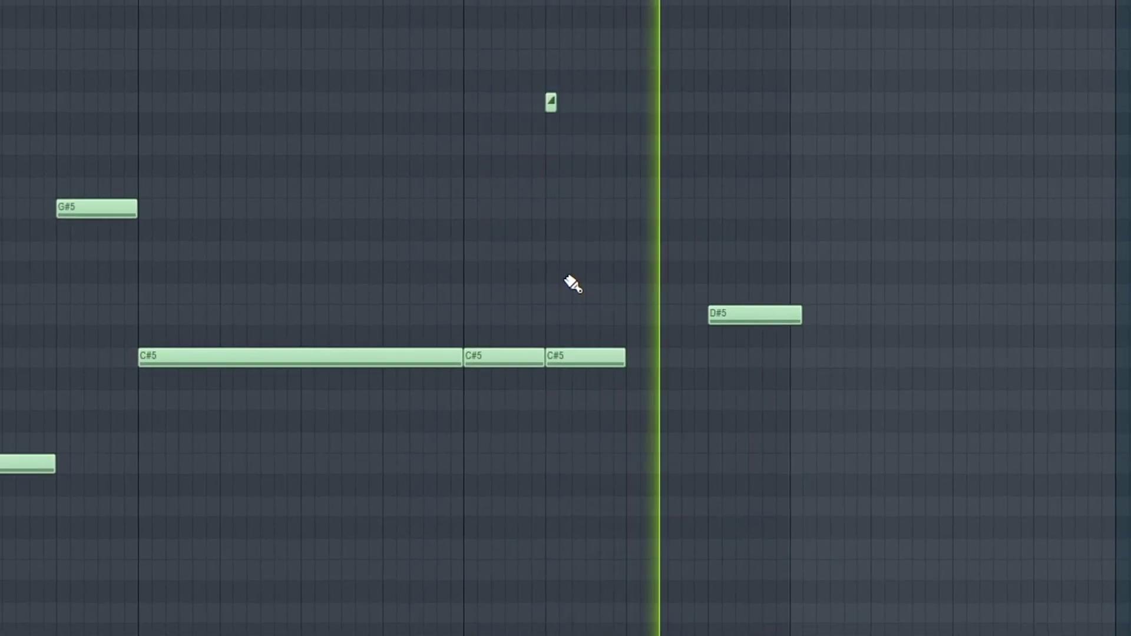
{"action": "left_click_drag", "start_coordinate": [586, 107], "coordinate": [646, 194]}
{"action": "left_click", "coordinate": [654, 329]}
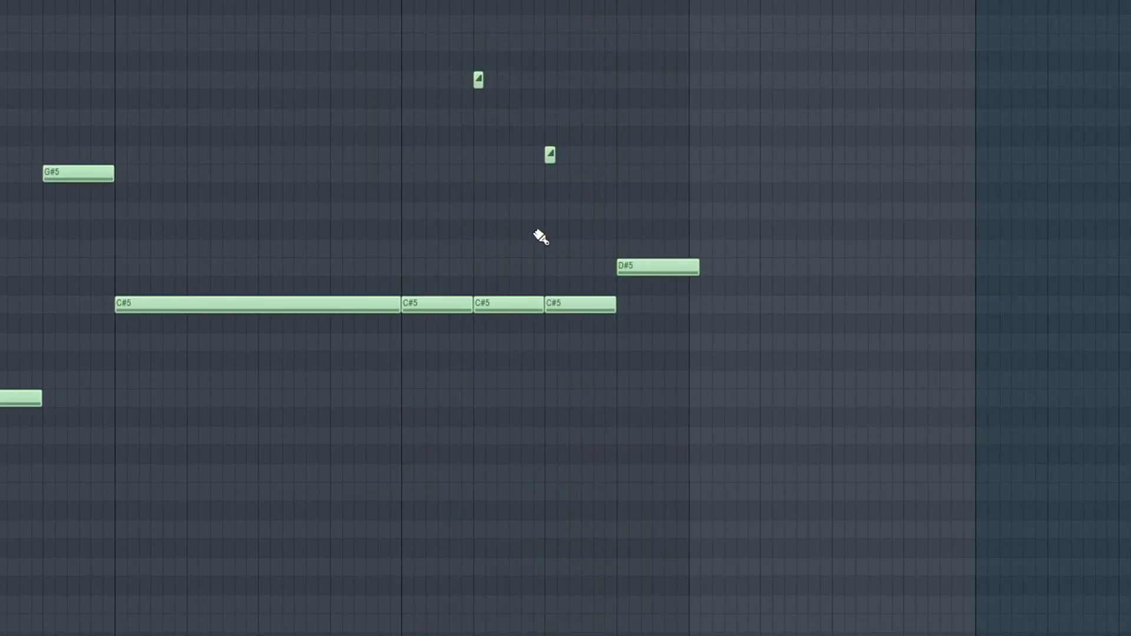
Place a G#5 808 note at the start of bar 5 and lengthen it to one full bar.
{"action": "left_click", "coordinate": [407, 299]}
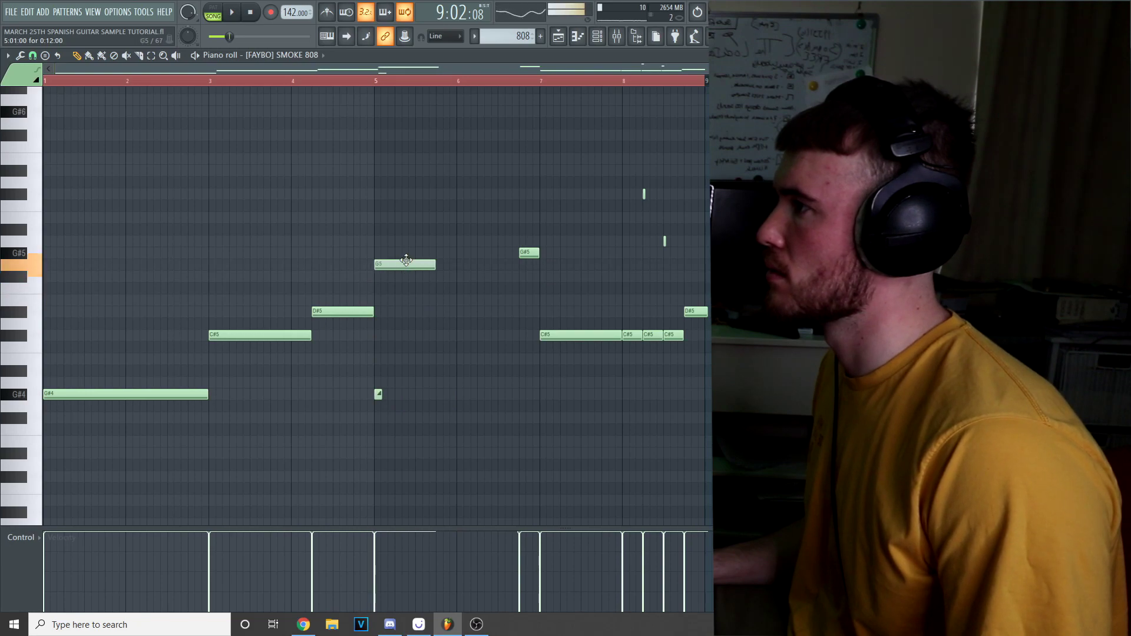
{"action": "key", "text": "space"}
{"action": "left_click_drag", "start_coordinate": [431, 254], "coordinate": [450, 257]}
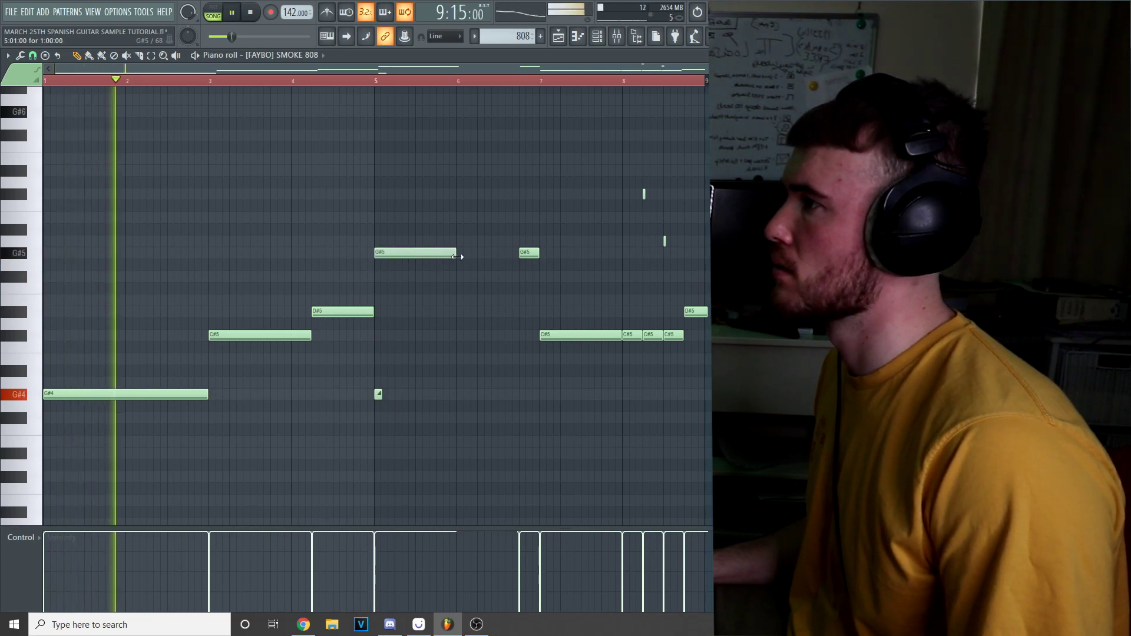
{"action": "left_click", "coordinate": [10, 12]}
{"action": "key", "text": "Escape"}
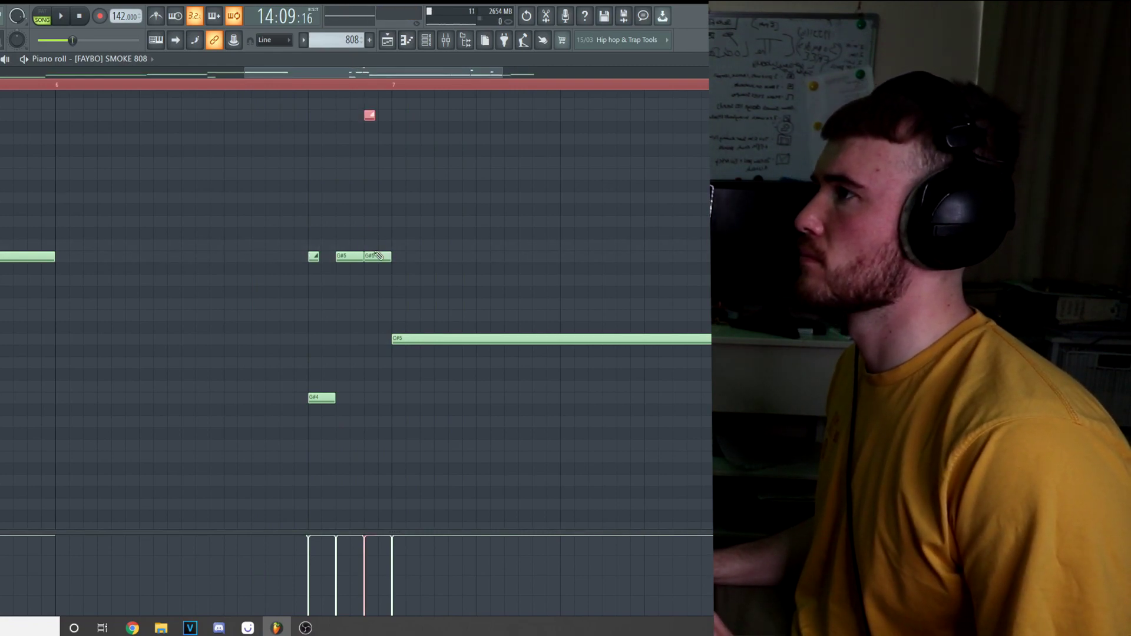
Play back the 808 notes at the end of bar 6 and shorten the G#6 slide note there.
{"action": "key", "text": "space"}
{"action": "scroll", "coordinate": [303, 312], "scroll_direction": "down", "scroll_amount": 2}
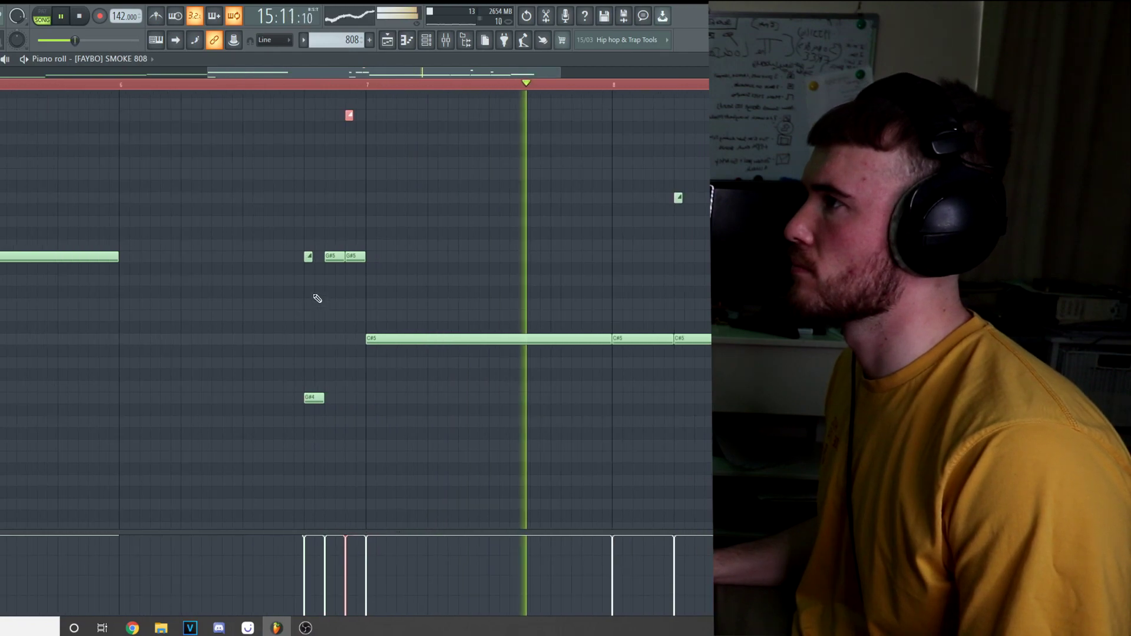
{"action": "scroll", "coordinate": [345, 244], "scroll_direction": "up", "scroll_amount": 3}
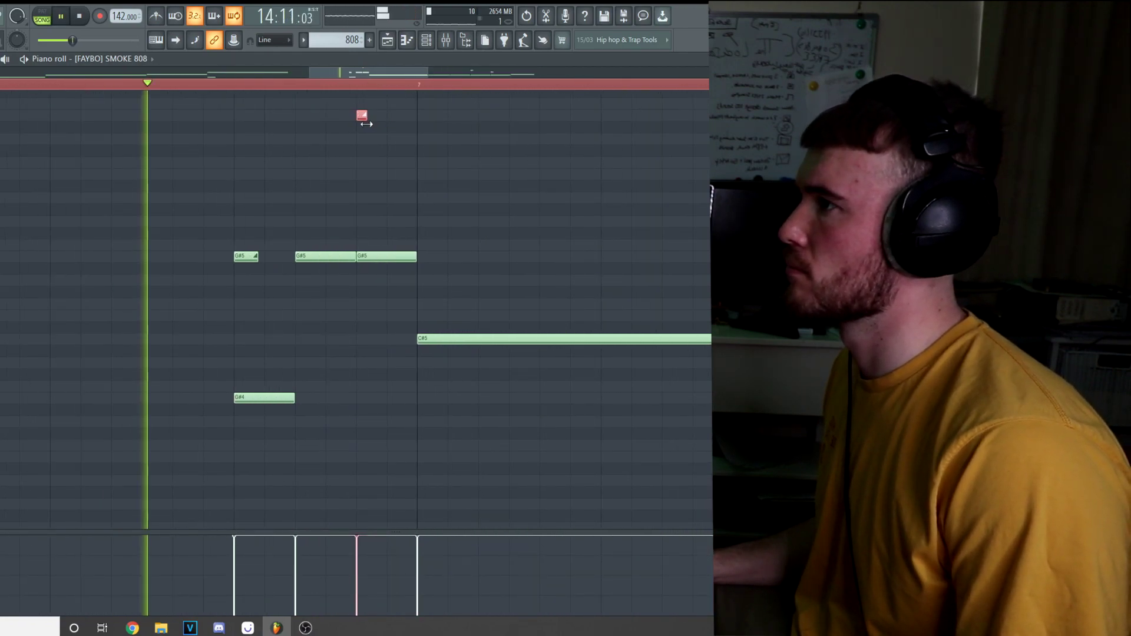
{"action": "scroll", "coordinate": [365, 224], "scroll_direction": "down", "scroll_amount": 5}
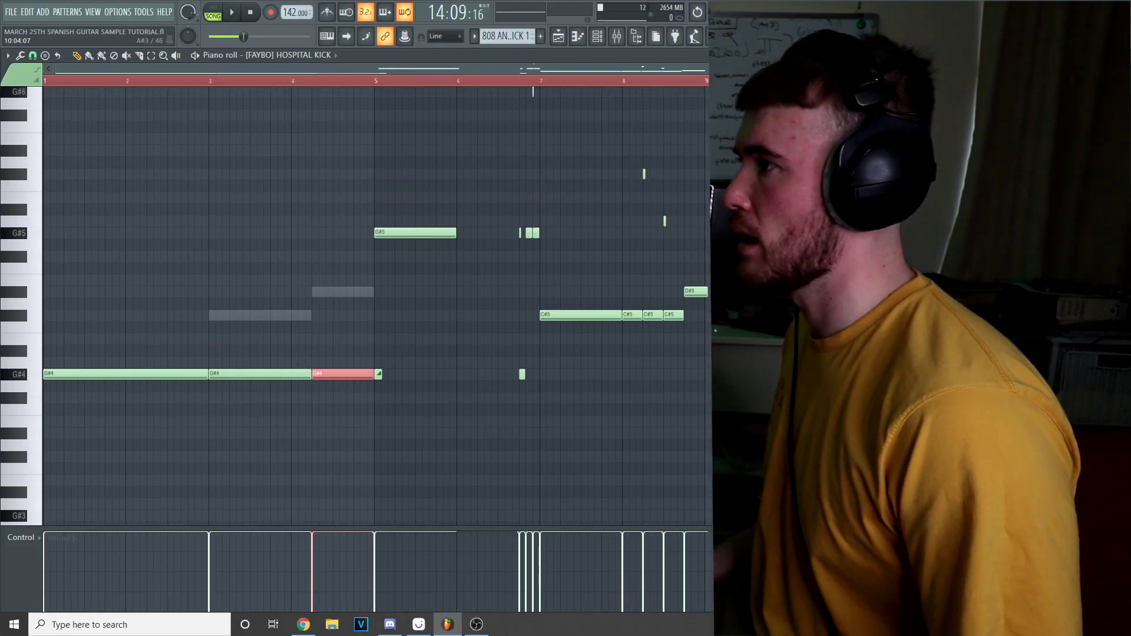
Delete the HOSPITAL KICK notes from bar 5 onward and copy the three G#4 notes of bars 1 to 4 into bars 5 to 8.
{"action": "left_click_drag", "start_coordinate": [710, 483], "coordinate": [376, 89]}
{"action": "key", "text": "Delete"}
{"action": "scroll", "coordinate": [401, 365], "scroll_direction": "down", "scroll_amount": 4}
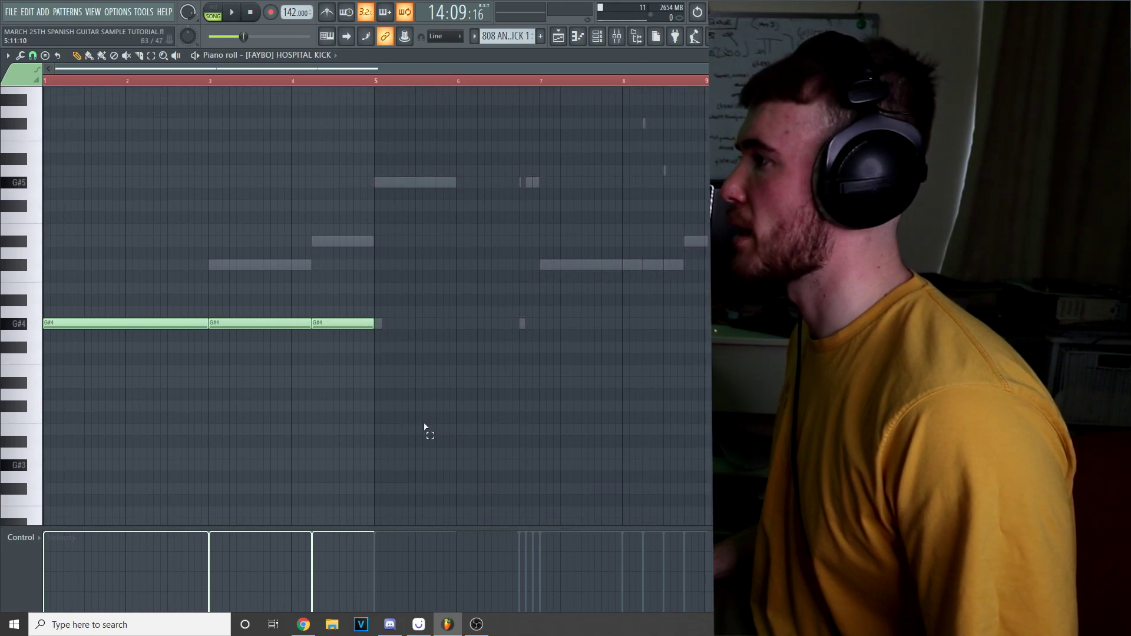
{"action": "left_click_drag", "start_coordinate": [424, 424], "coordinate": [45, 236]}
{"action": "left_click_drag", "start_coordinate": [123, 320], "coordinate": [457, 334]}
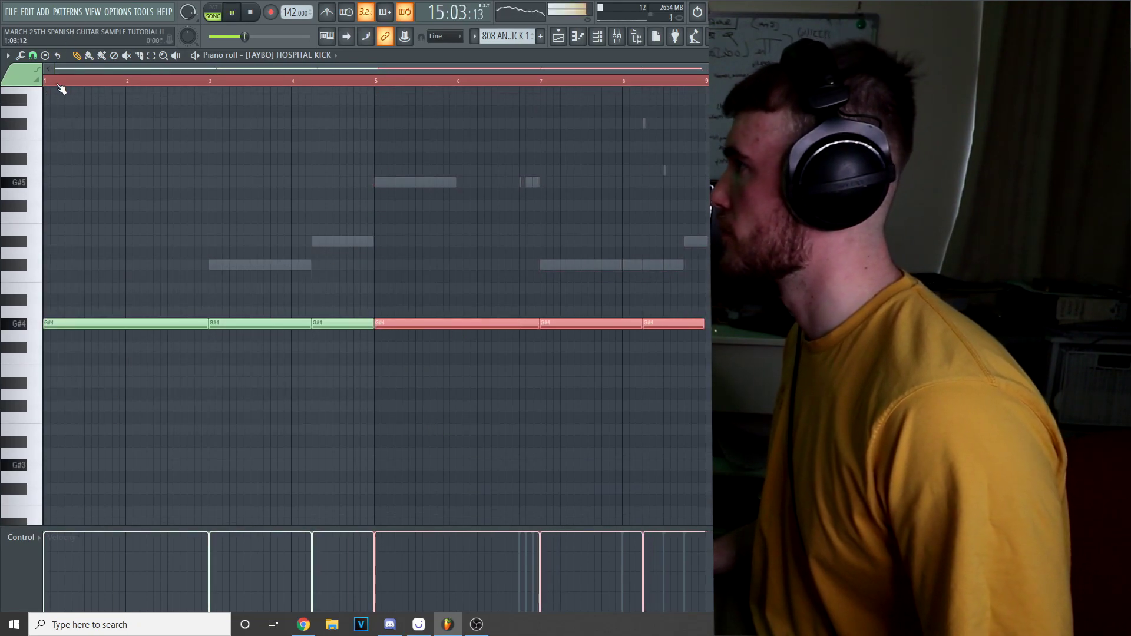
{"action": "left_click", "coordinate": [559, 37]}
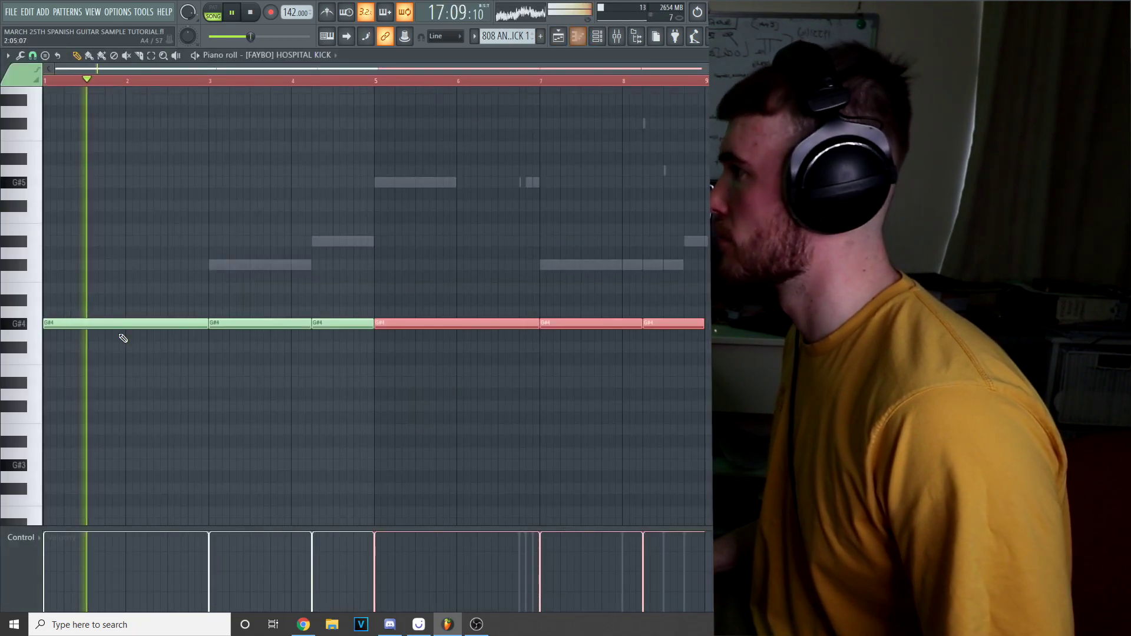
Raise all HOSPITAL KICK notes from G#4 to C5 and clear the selection.
{"action": "key", "text": "F7"}
{"action": "key", "text": "ctrl+a"}
{"action": "key", "text": "shift+Up"}
{"action": "key", "text": "shift+Up"}
{"action": "key", "text": "shift+Up"}
{"action": "key", "text": "shift+Up"}
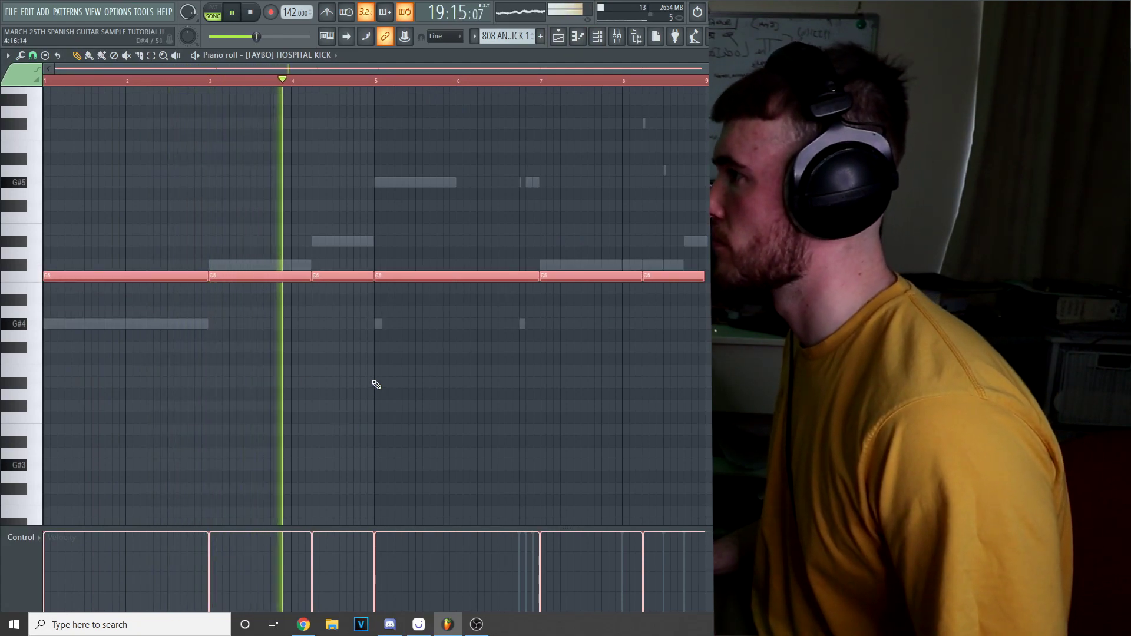
{"action": "key", "text": "ctrl+d"}
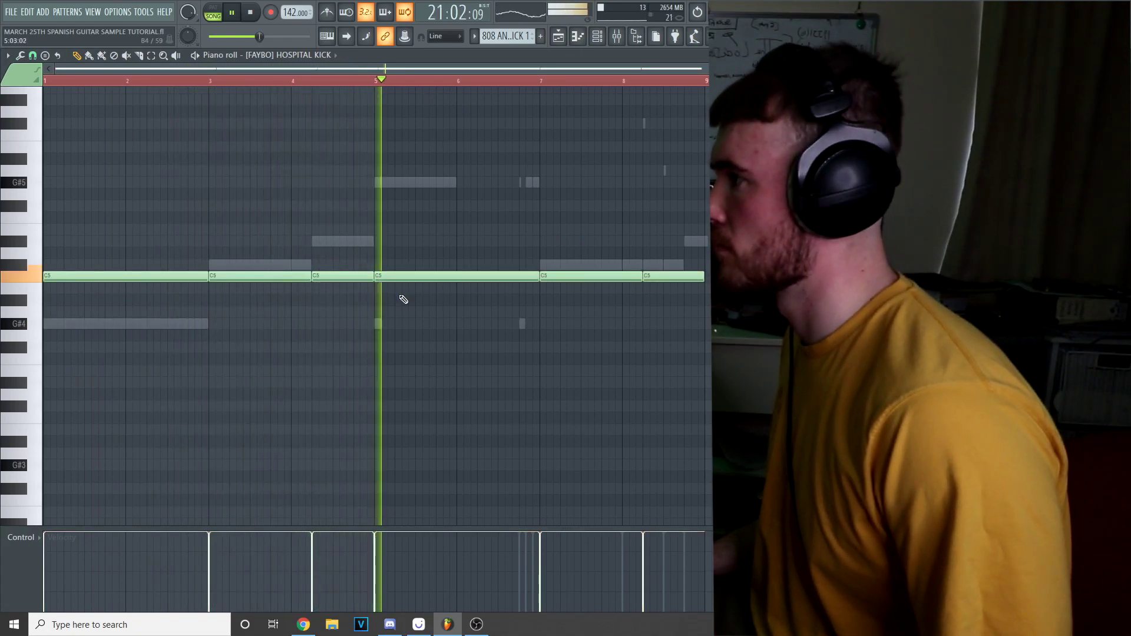
Shorten the kick note starting in bar 5 and add three short C5 kick hits at the end of bar 6.
{"action": "scroll", "coordinate": [532, 377], "scroll_direction": "up", "scroll_amount": 2}
{"action": "left_click_drag", "start_coordinate": [538, 352], "coordinate": [520, 359]}
{"action": "key", "text": "space"}
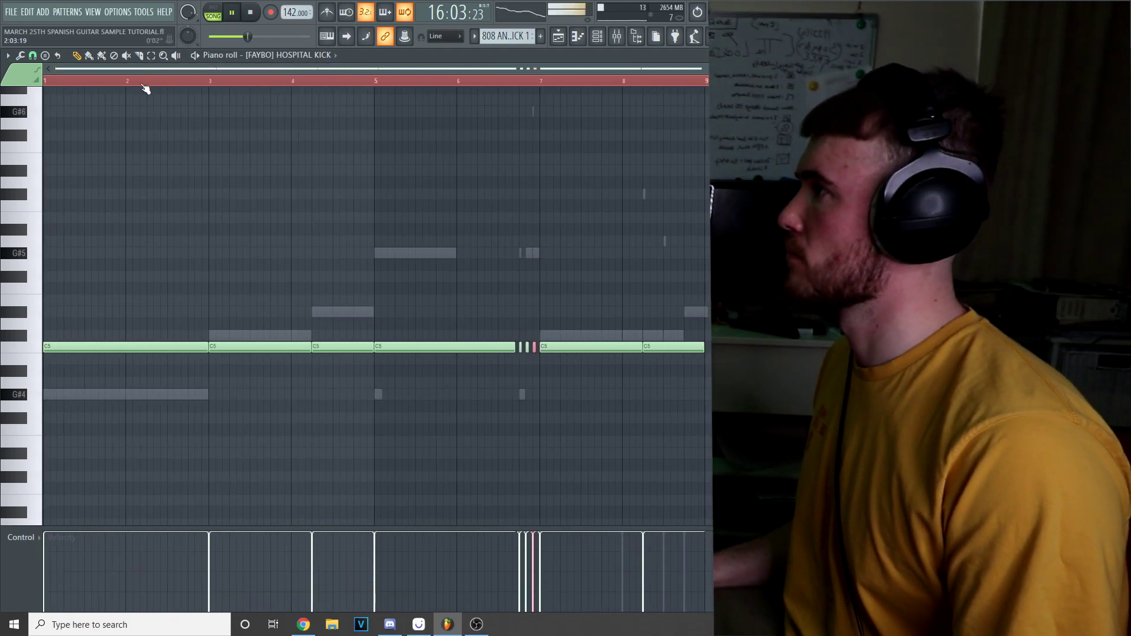
Replay the kick pattern from bar 2, select all its notes and adjust the velocities around the short hits ending bar 6.
{"action": "left_click", "coordinate": [143, 83]}
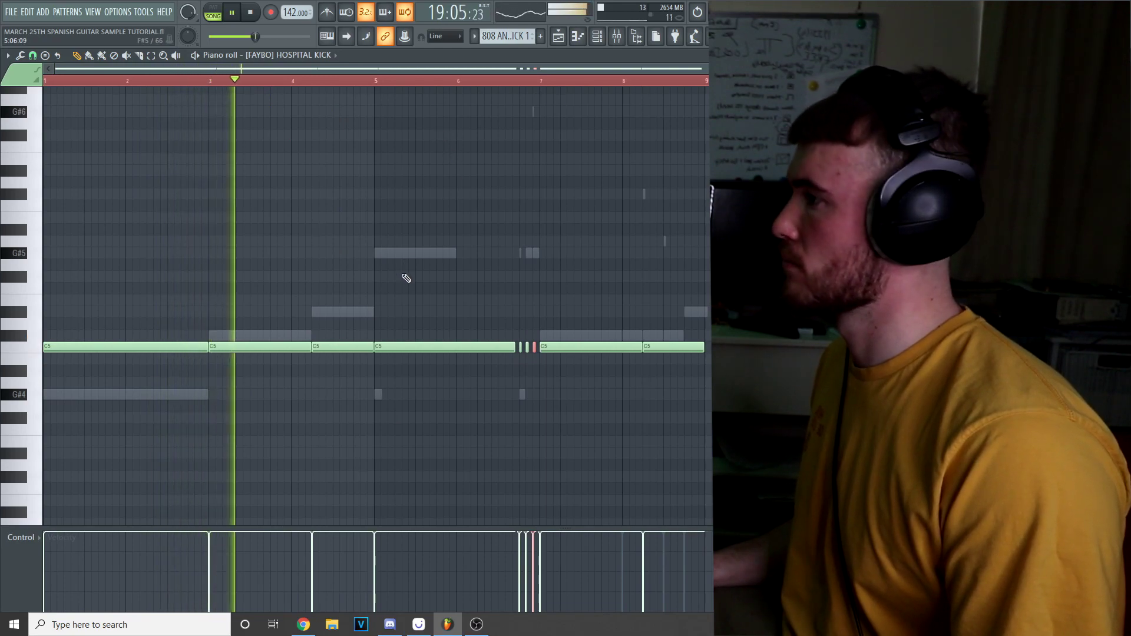
{"action": "key", "text": "ctrl+a"}
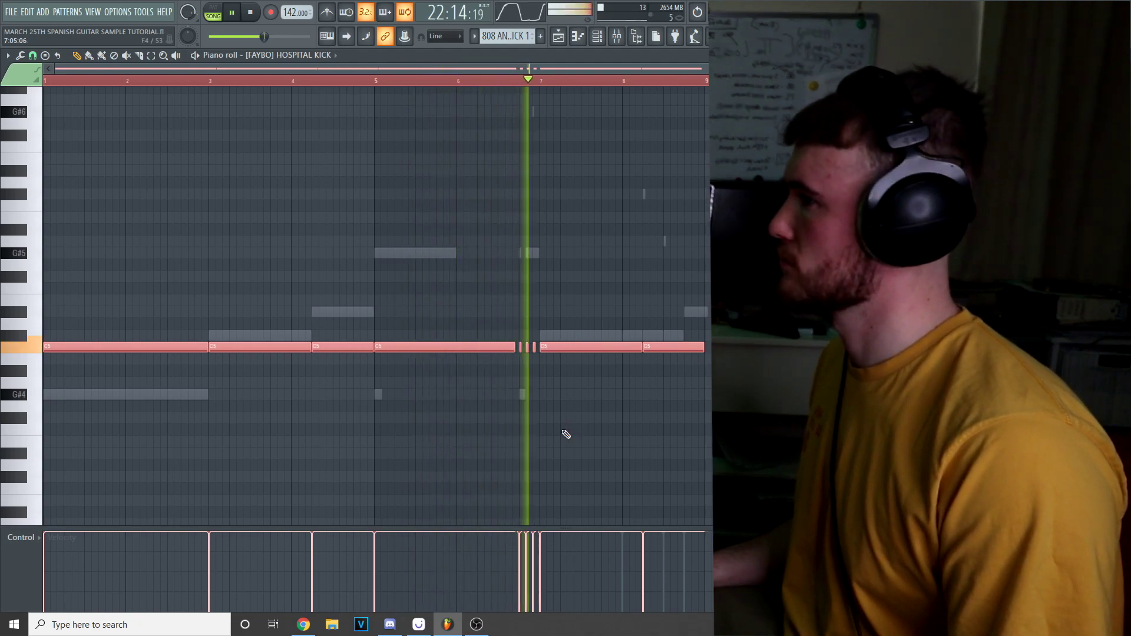
{"action": "left_click_drag", "start_coordinate": [518, 557], "coordinate": [540, 538]}
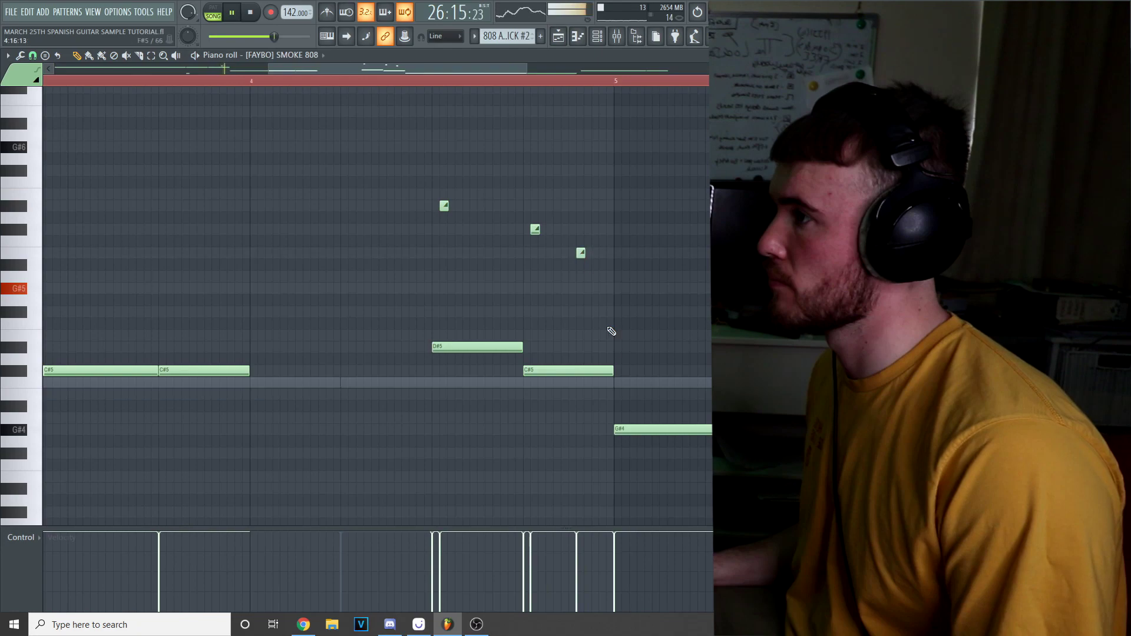
Split the last C#5 note of bar 4 in the second SMOKE 808 pattern where the third slide note starts.
{"action": "left_click_drag", "start_coordinate": [580, 375], "coordinate": [575, 371]}
{"action": "left_click", "coordinate": [579, 371]}
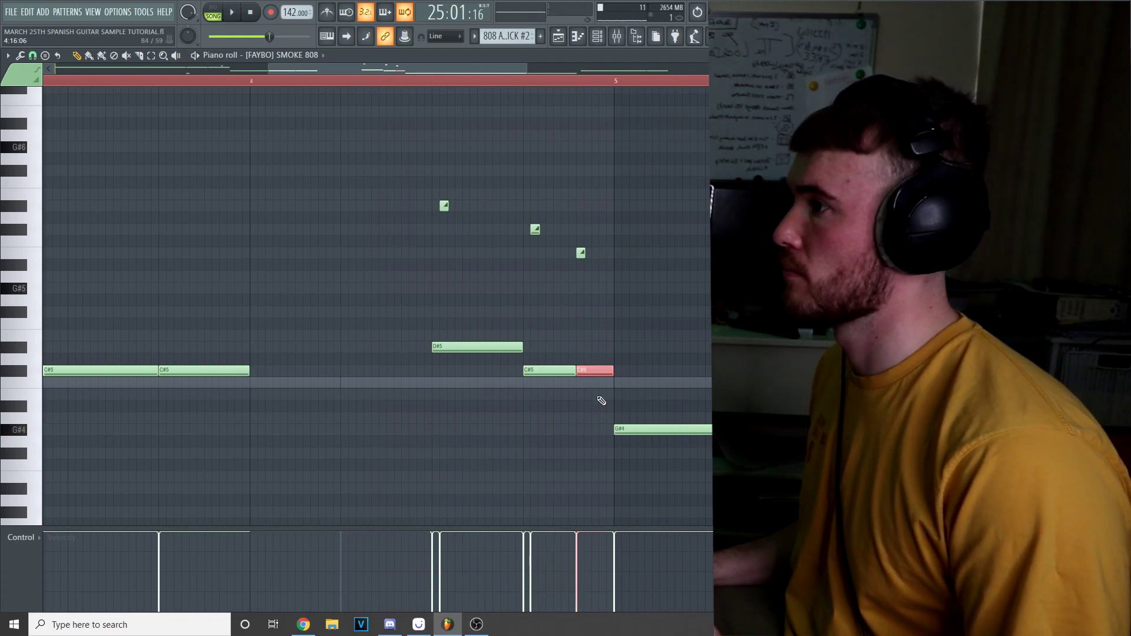
Lower the split 808 note ending bar 4 to B4, and follow a shortened bar 5 G#4 note with three short G#4 notes ending bar 6.
{"action": "scroll", "coordinate": [596, 396], "scroll_direction": "down", "scroll_amount": 3}
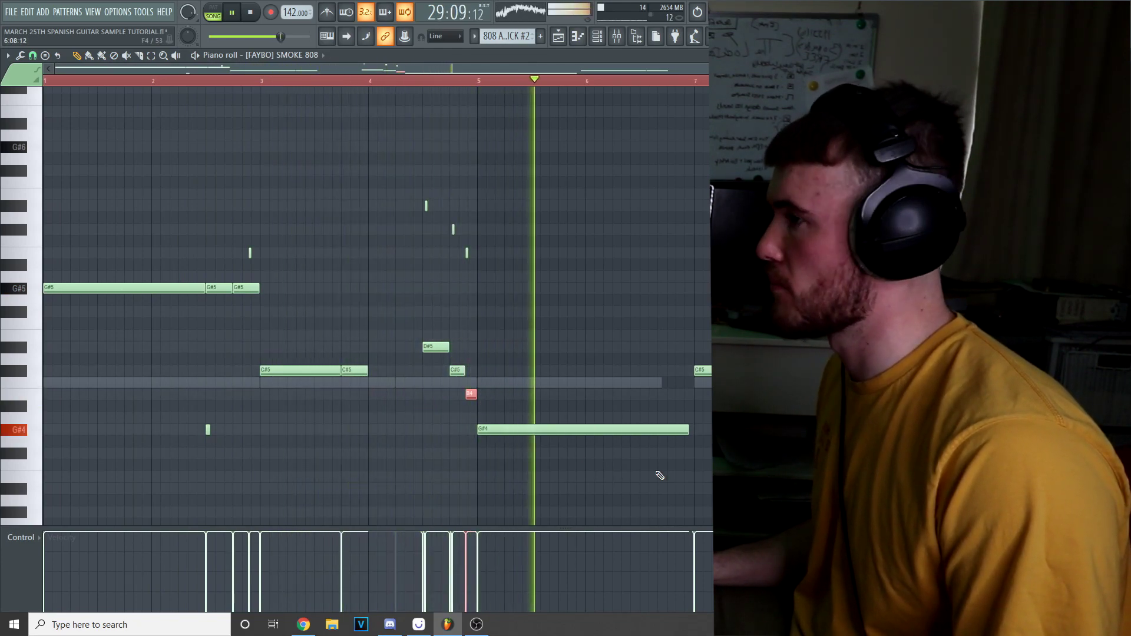
{"action": "key", "text": "space"}
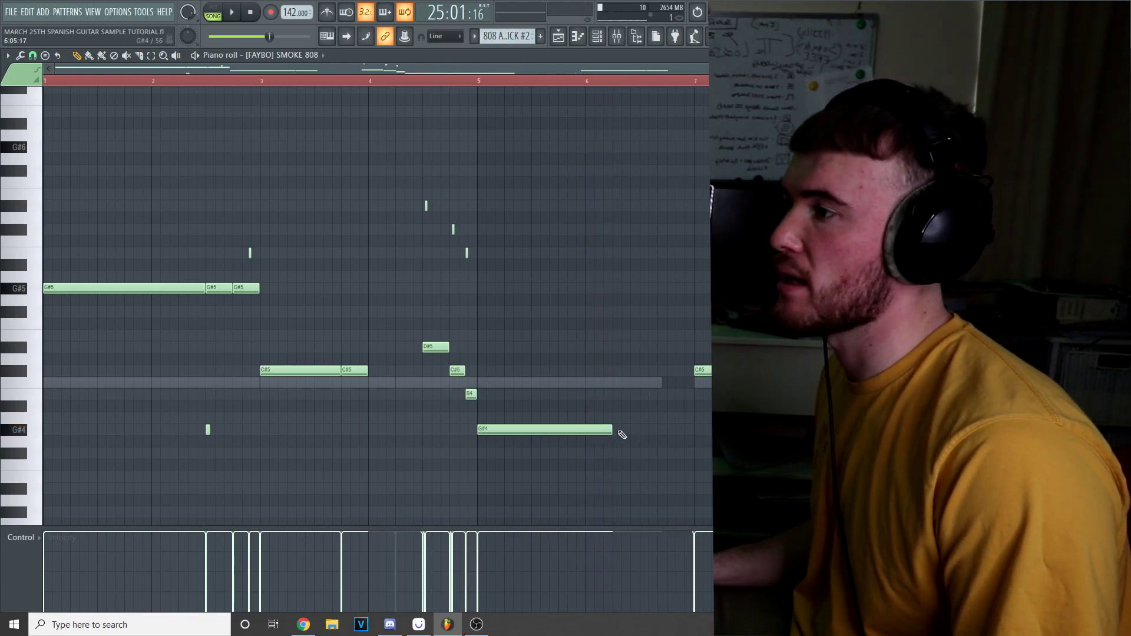
{"action": "left_click", "coordinate": [619, 430]}
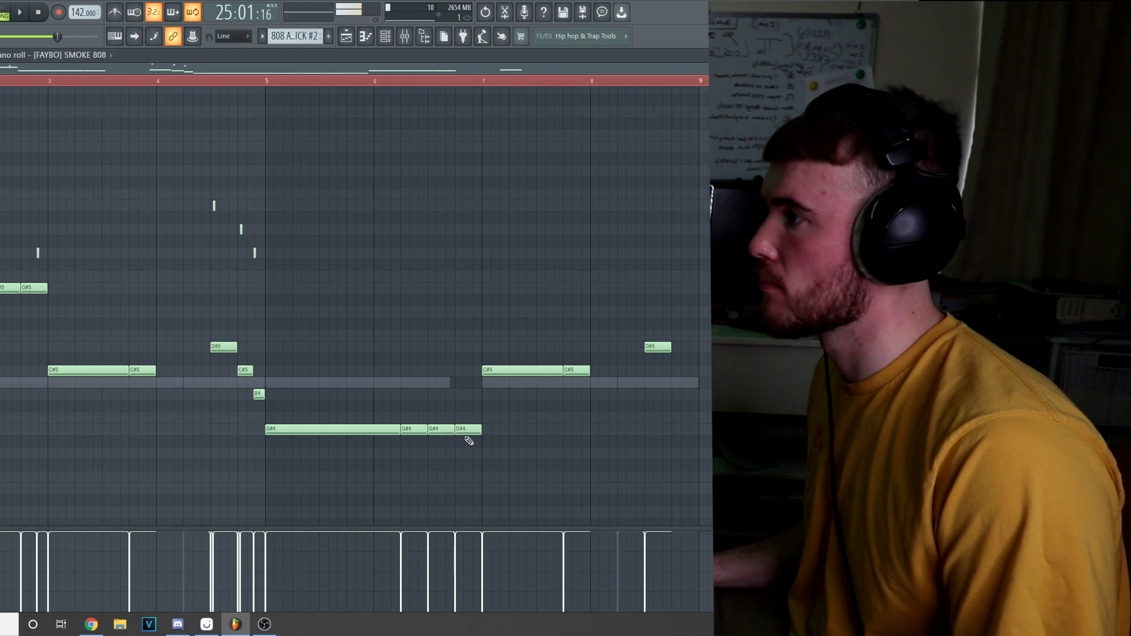
Add three slide notes at G#6, A6 and G#6 over the short 808 notes ending bar 6 and lower their velocities.
{"action": "scroll", "coordinate": [411, 287], "scroll_direction": "up", "scroll_amount": 4}
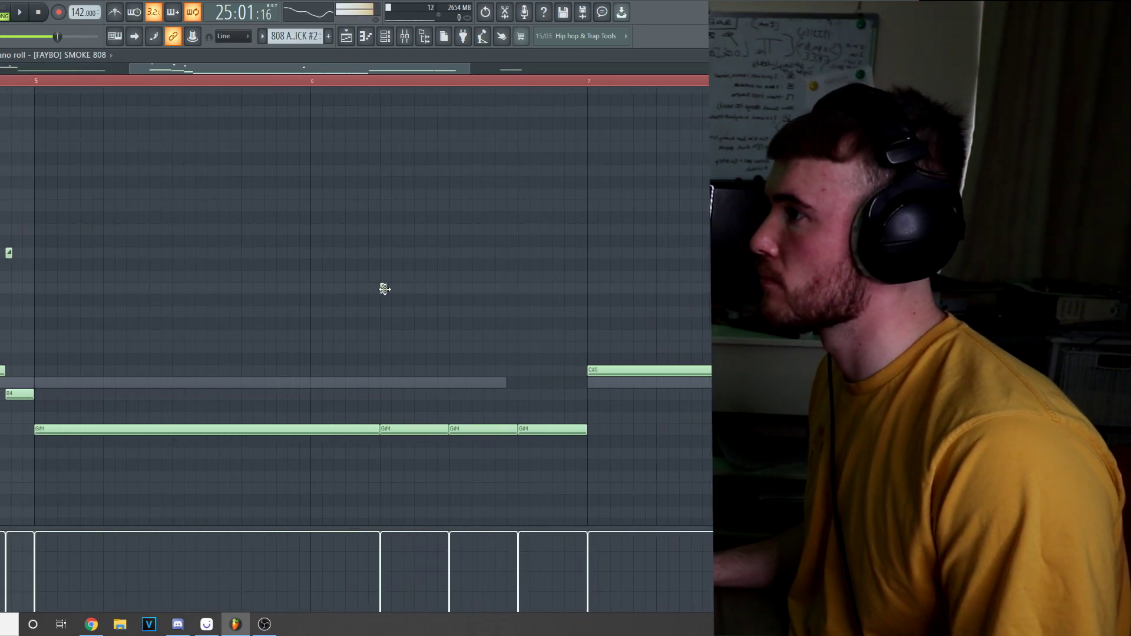
{"action": "left_click", "coordinate": [429, 288]}
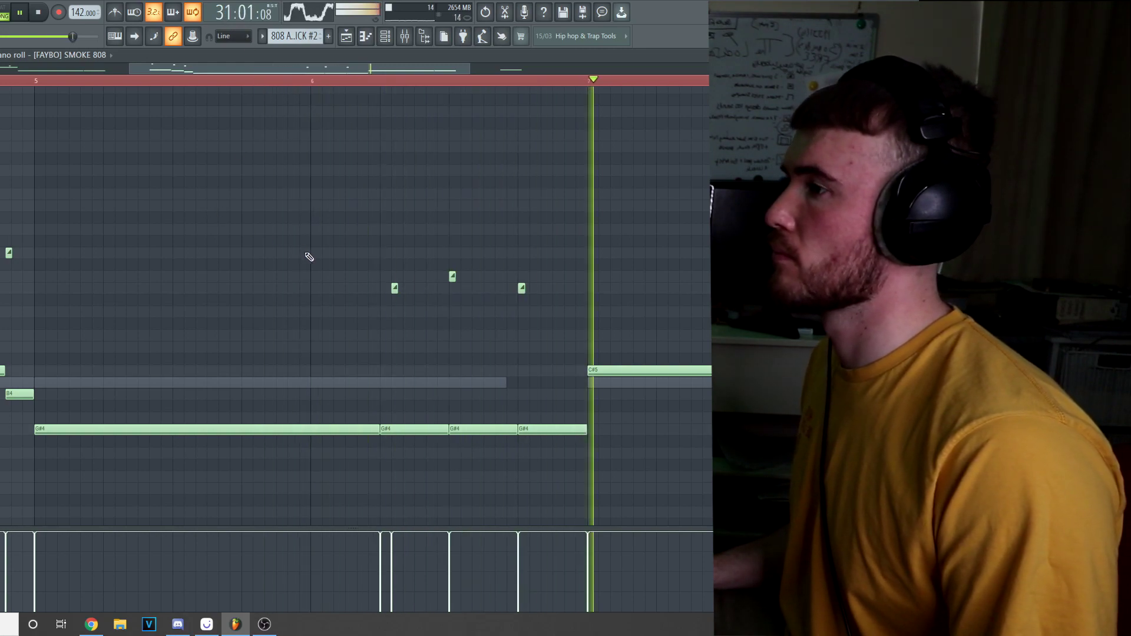
{"action": "left_click_drag", "start_coordinate": [424, 301], "coordinate": [554, 361]}
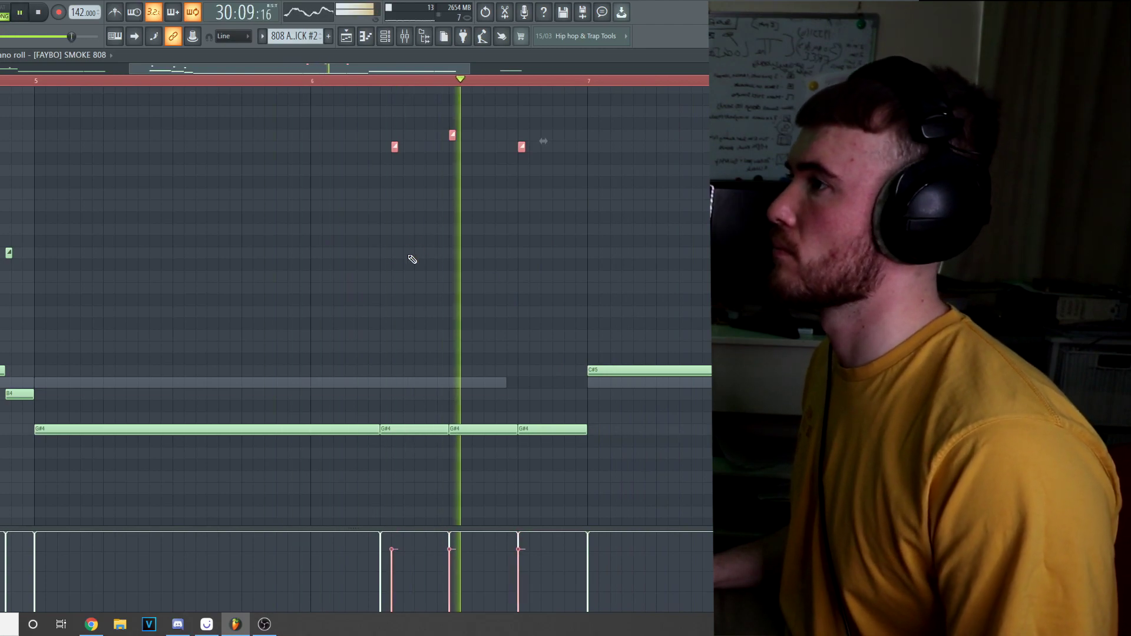
{"action": "scroll", "coordinate": [365, 259], "scroll_direction": "down", "scroll_amount": 1}
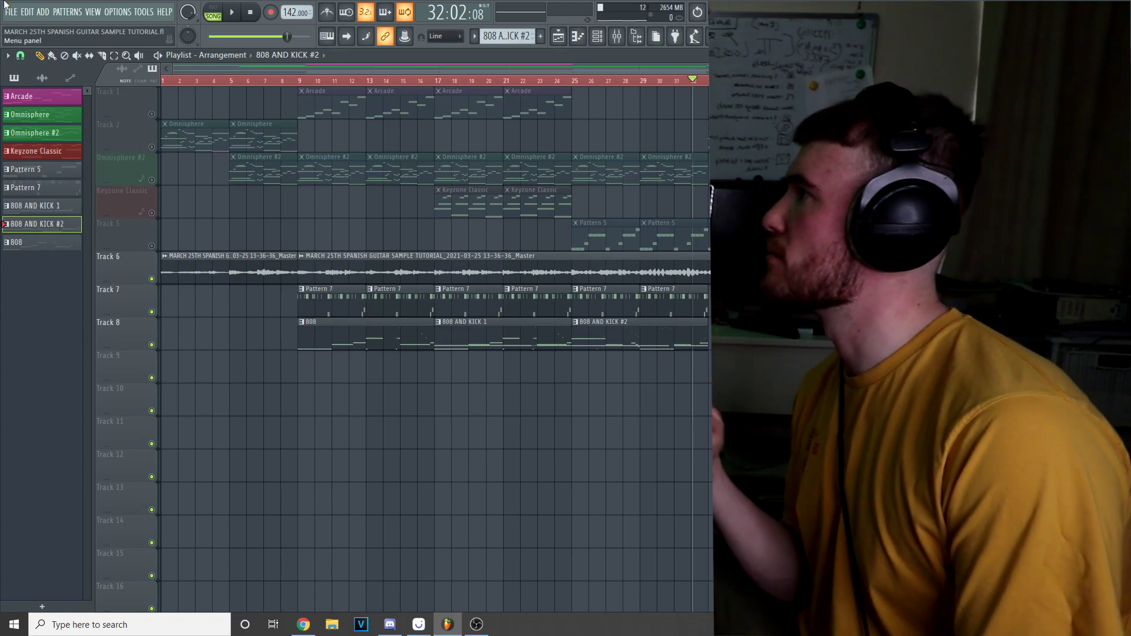
Save the project.
{"action": "left_click", "coordinate": [11, 12]}
{"action": "left_click", "coordinate": [21, 66]}
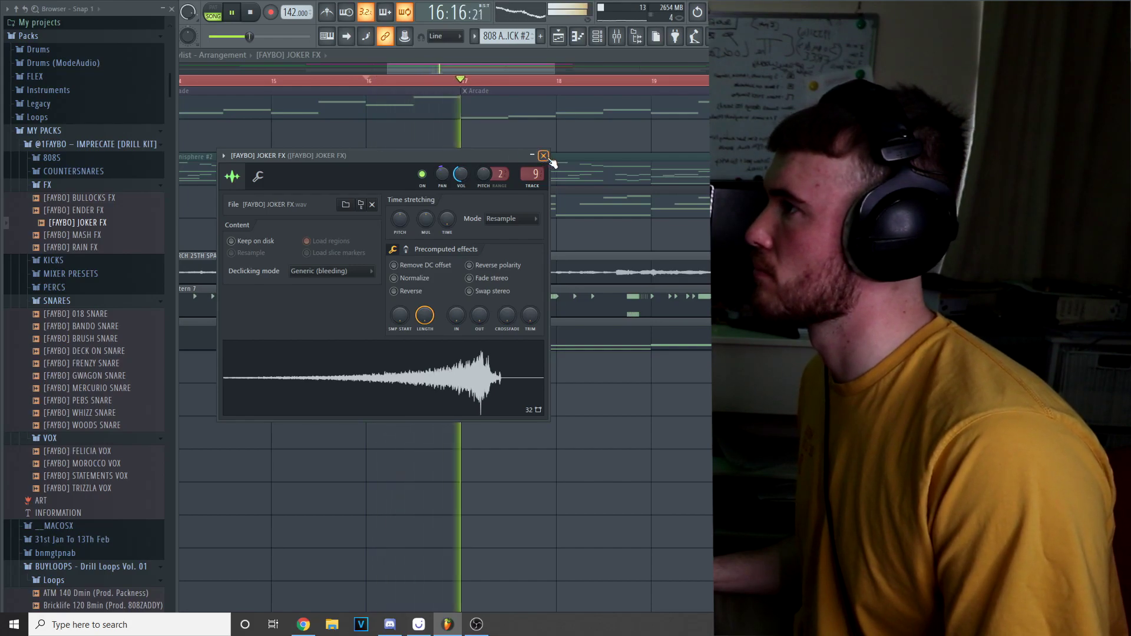
Place [FAYBO] JOKER FX on Track 10 leading into bars 17 and 25, and [FAYBO] BULLOCKS FX on Track 11 around bar 25.
{"action": "left_click", "coordinate": [543, 155]}
{"action": "scroll", "coordinate": [442, 399], "scroll_direction": "down", "scroll_amount": 6}
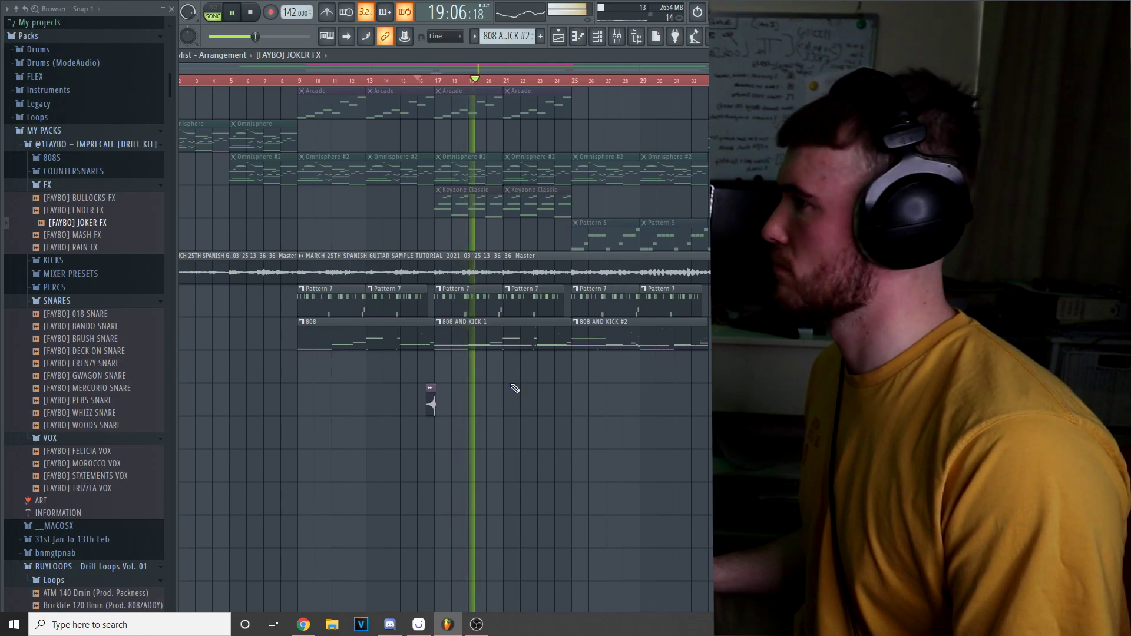
{"action": "left_click", "coordinate": [540, 404]}
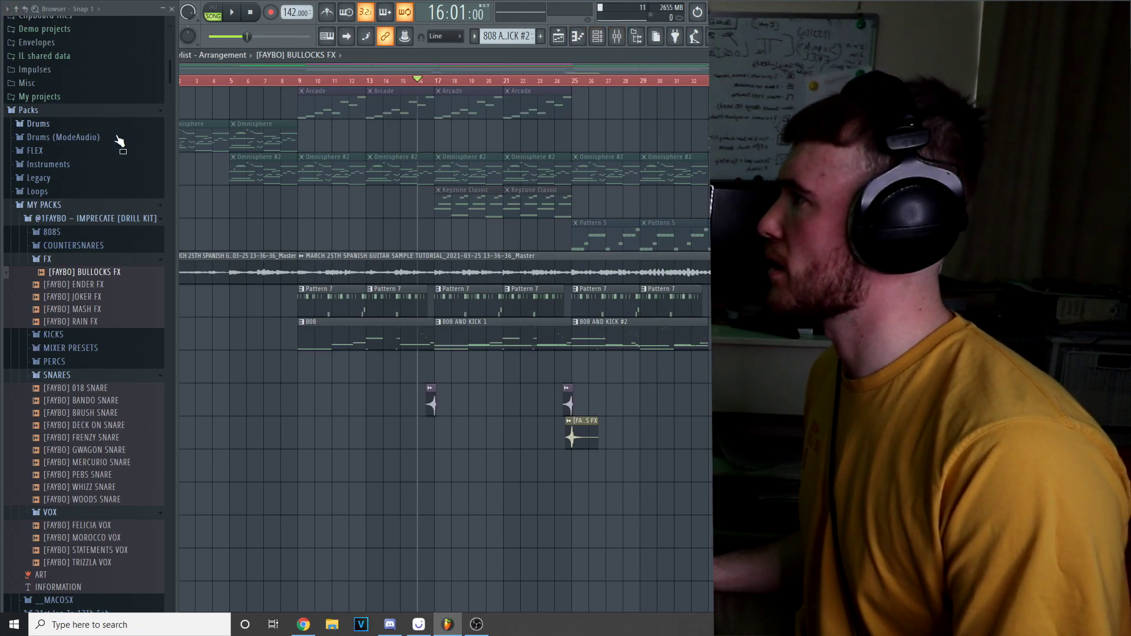
Hide the sample browser and save the project with the added effects.
{"action": "left_click", "coordinate": [173, 8]}
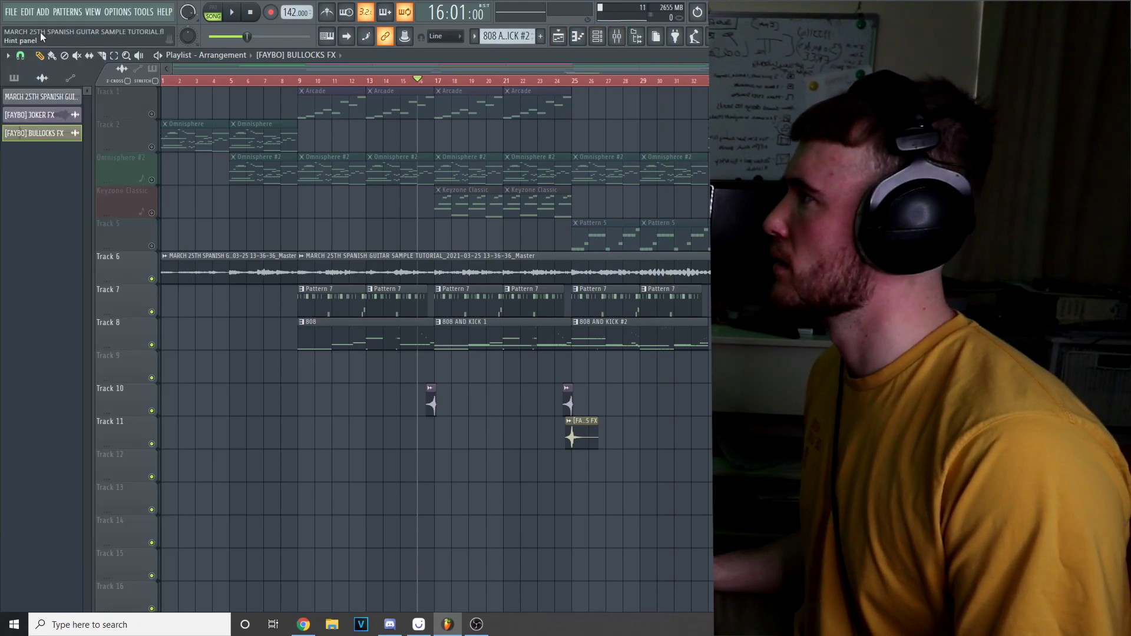
{"action": "left_click", "coordinate": [16, 11]}
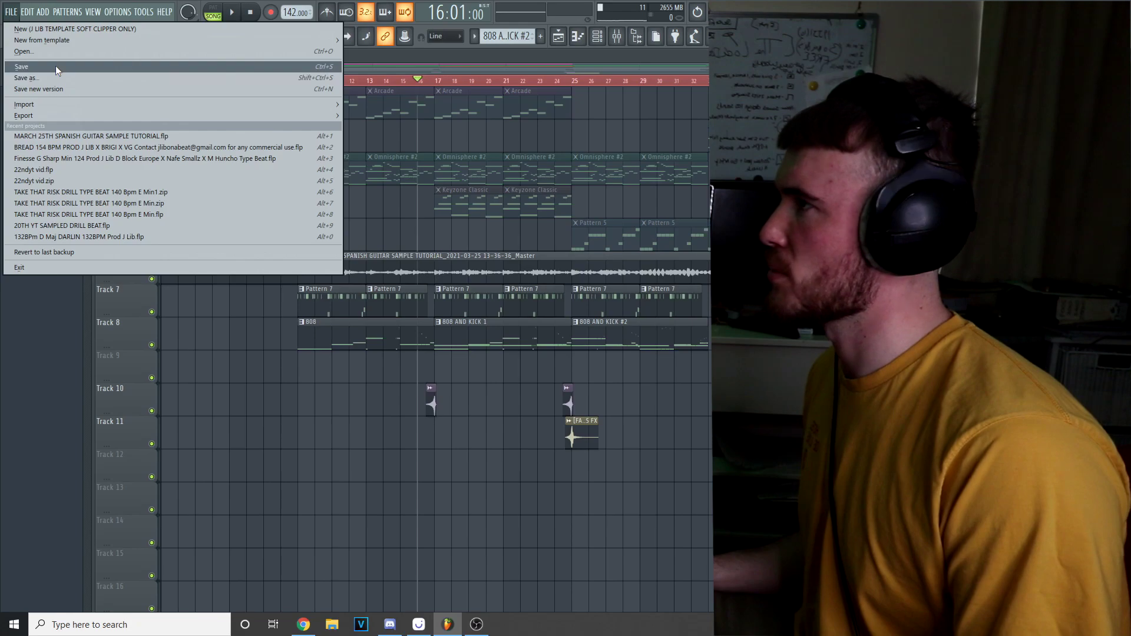
{"action": "left_click", "coordinate": [56, 65]}
Select the Master mixer track and automate Gross Beat's mix level on Track 9, shaping it as a full-level block over bar 16 only.
{"action": "left_click", "coordinate": [617, 35]}
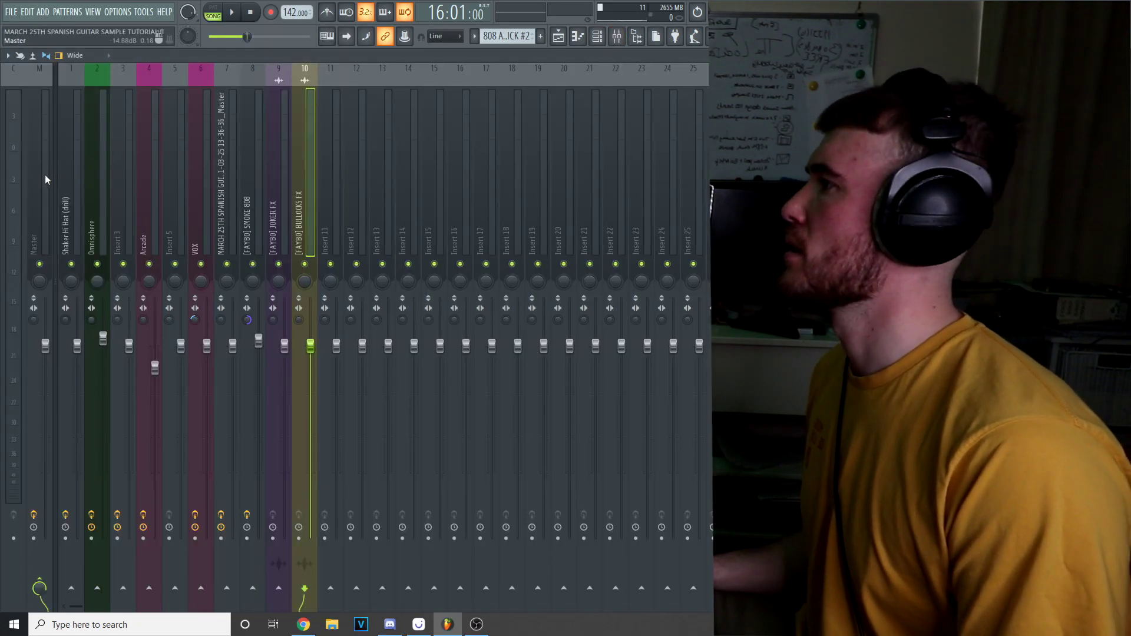
{"action": "left_click", "coordinate": [41, 224]}
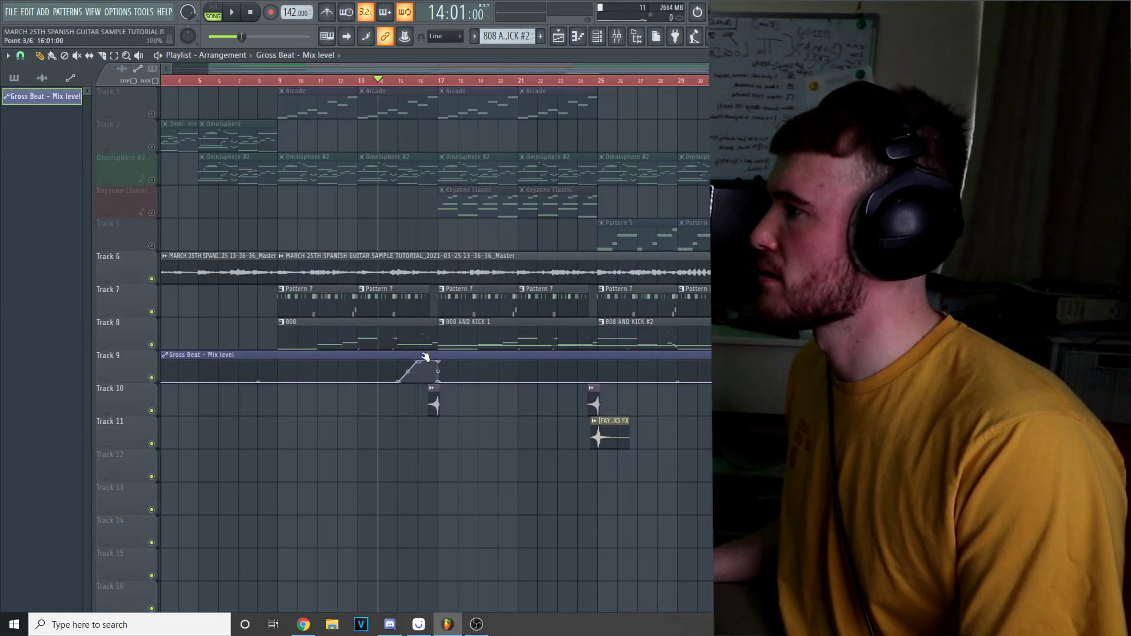
{"action": "key", "text": "space"}
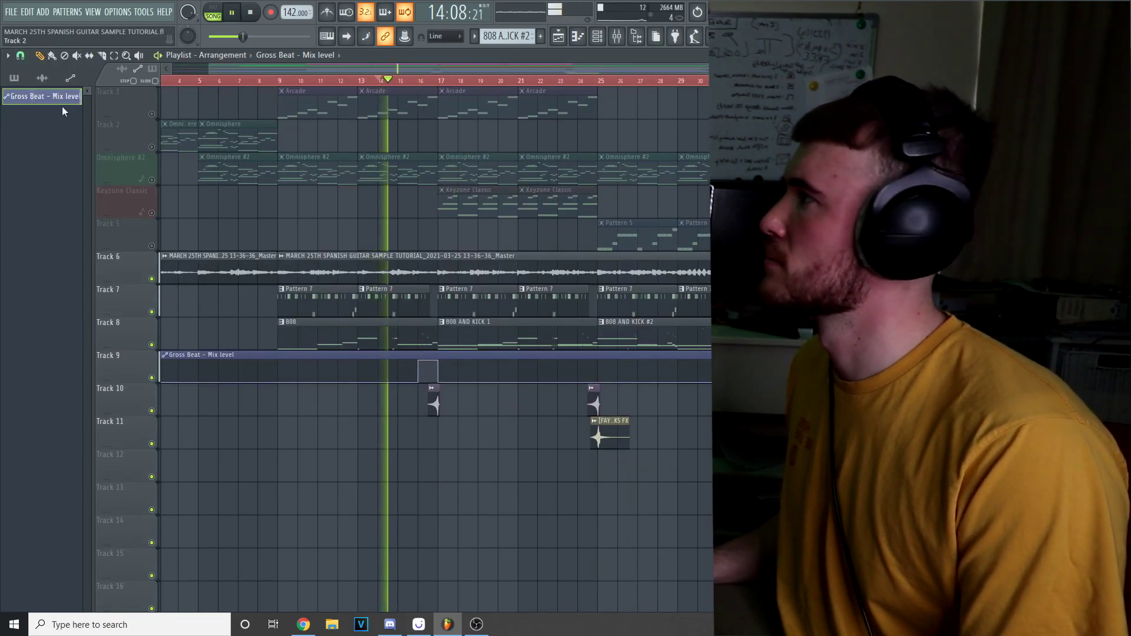
Save the project anyway with the trial Gross Beat plugin included.
{"action": "left_click", "coordinate": [11, 12]}
{"action": "left_click", "coordinate": [23, 65]}
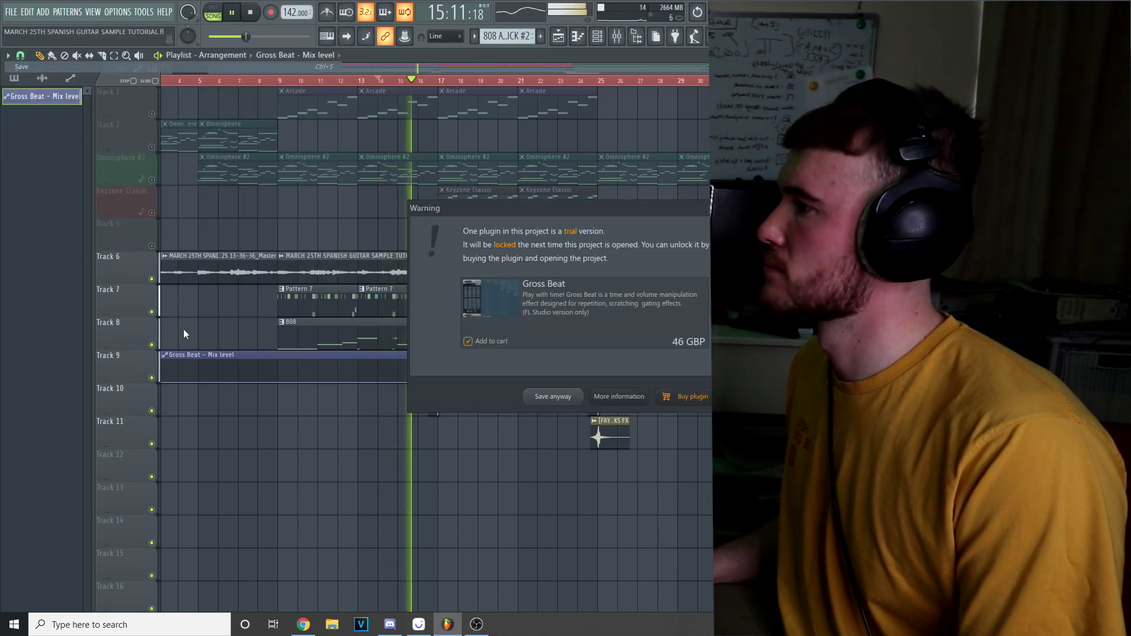
{"action": "left_click", "coordinate": [570, 394]}
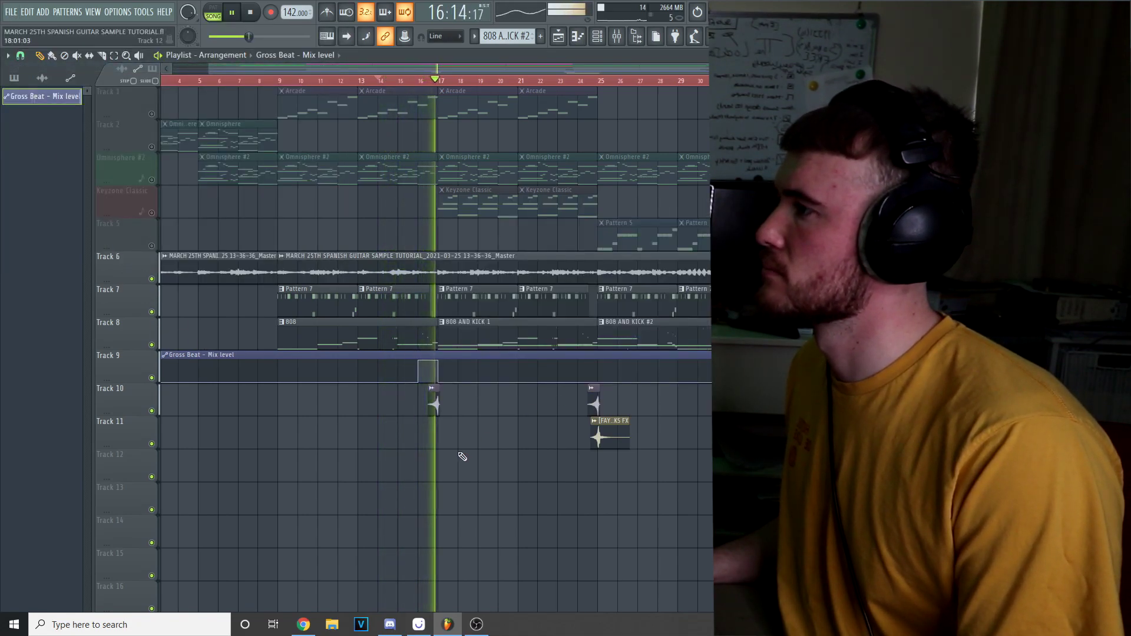
Lower the bounced Spanish guitar sample's channel volume to about 75% while playing the arrangement.
{"action": "scroll", "coordinate": [477, 424], "scroll_direction": "down", "scroll_amount": 1}
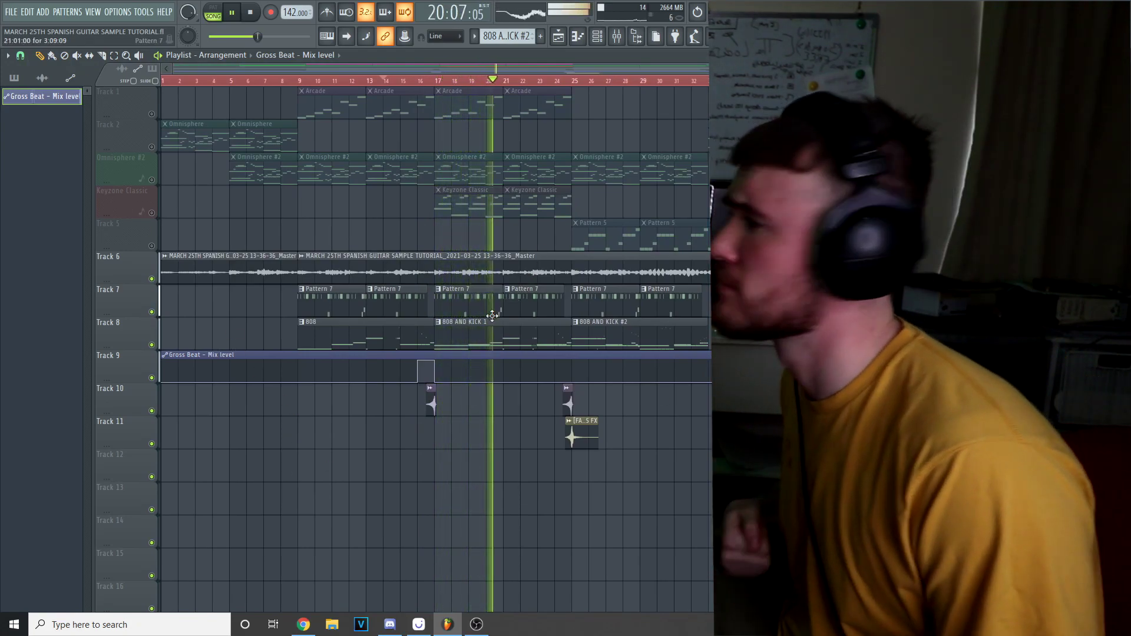
{"action": "key", "text": "space"}
{"action": "double_click", "coordinate": [453, 272]}
{"action": "left_click", "coordinate": [348, 127]}
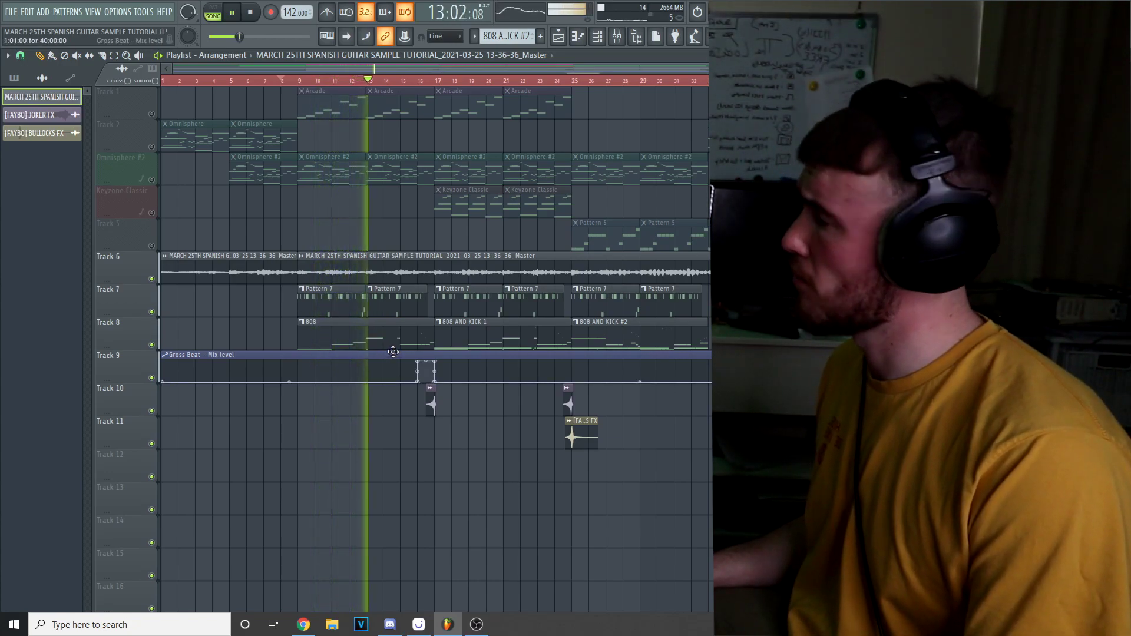
{"action": "double_click", "coordinate": [390, 272]}
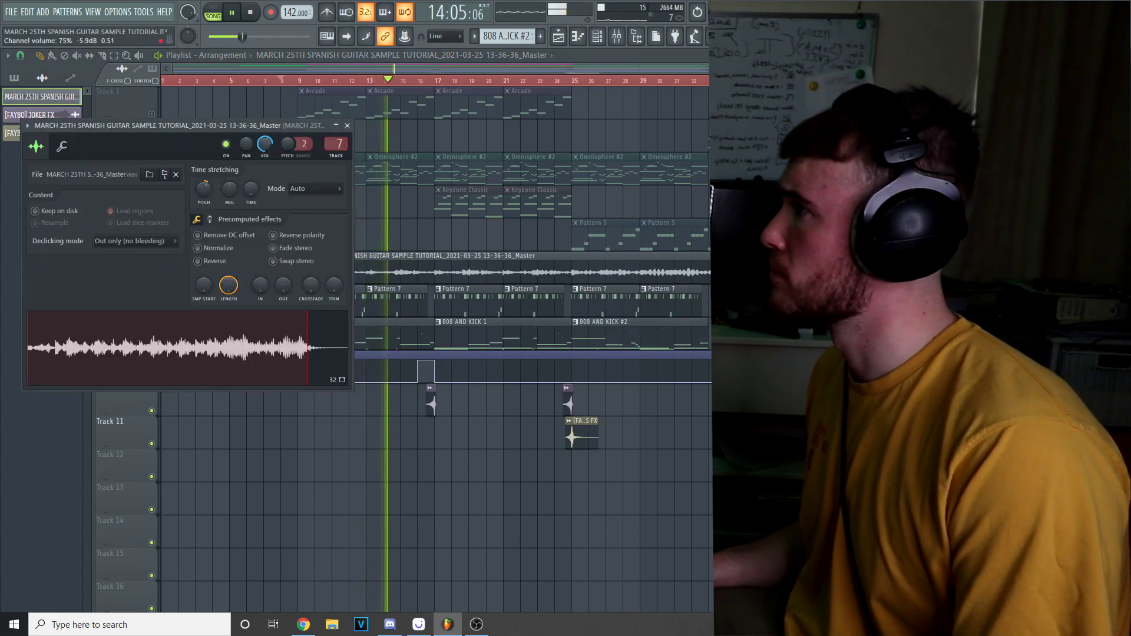
{"action": "left_click", "coordinate": [348, 127]}
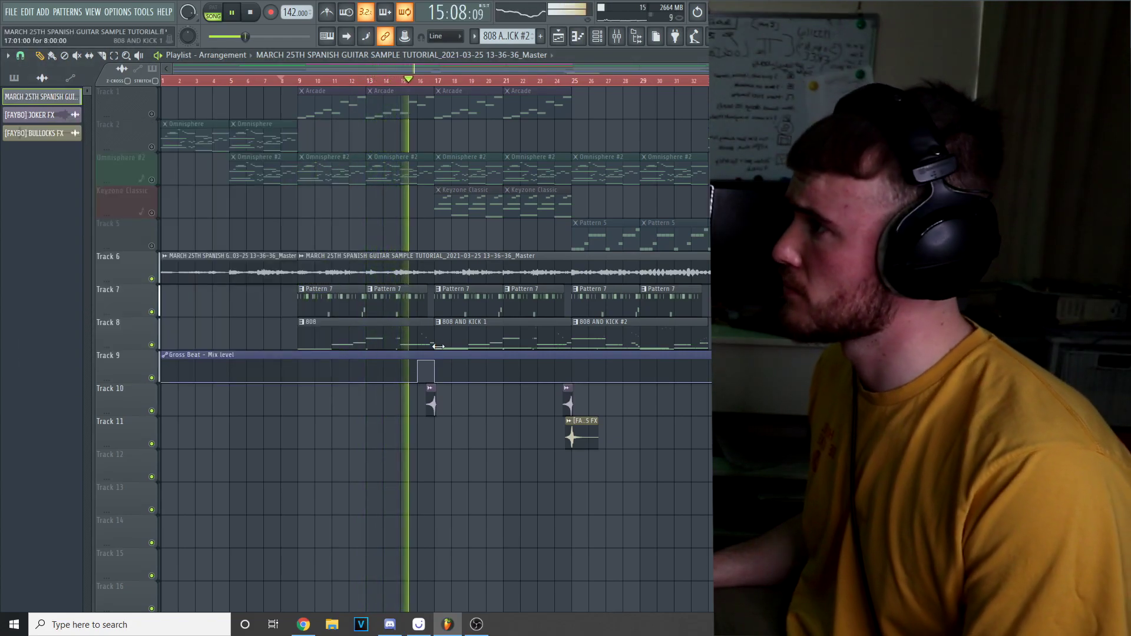